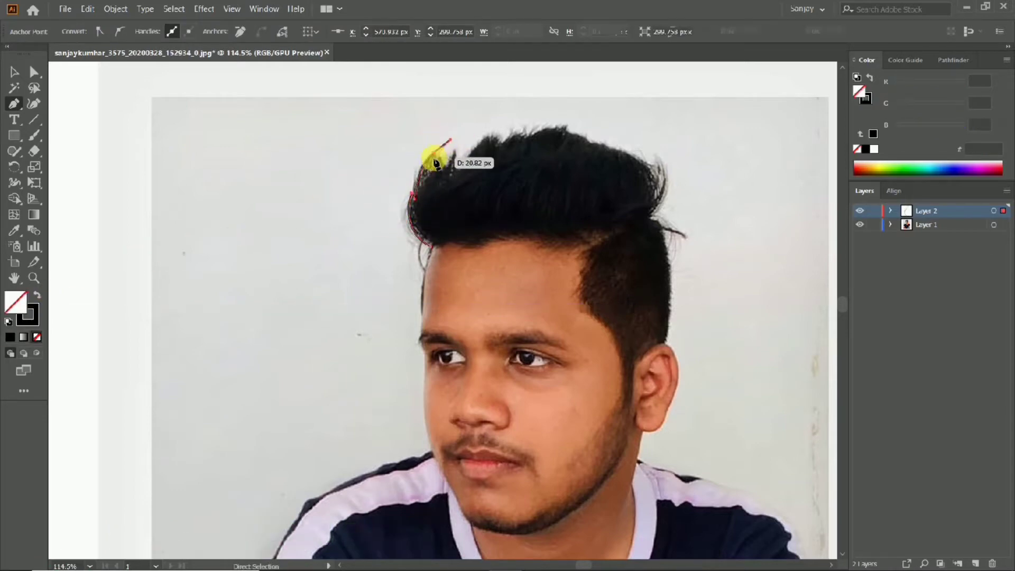
# - Continue the Pen tool outline over the front of the quiff with short jagged spikes following the loose hair tips
pyautogui.moveTo(436, 163)
pyautogui.mouseDown()
pyautogui.moveTo(427, 154)
pyautogui.moveTo(569, 178)
pyautogui.mouseUp()
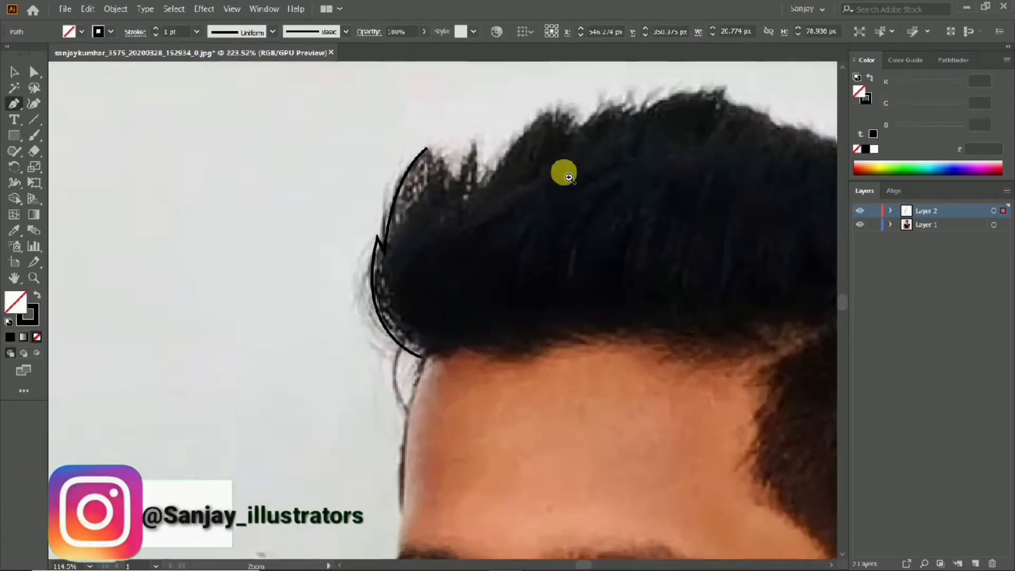
pyautogui.click(568, 177)
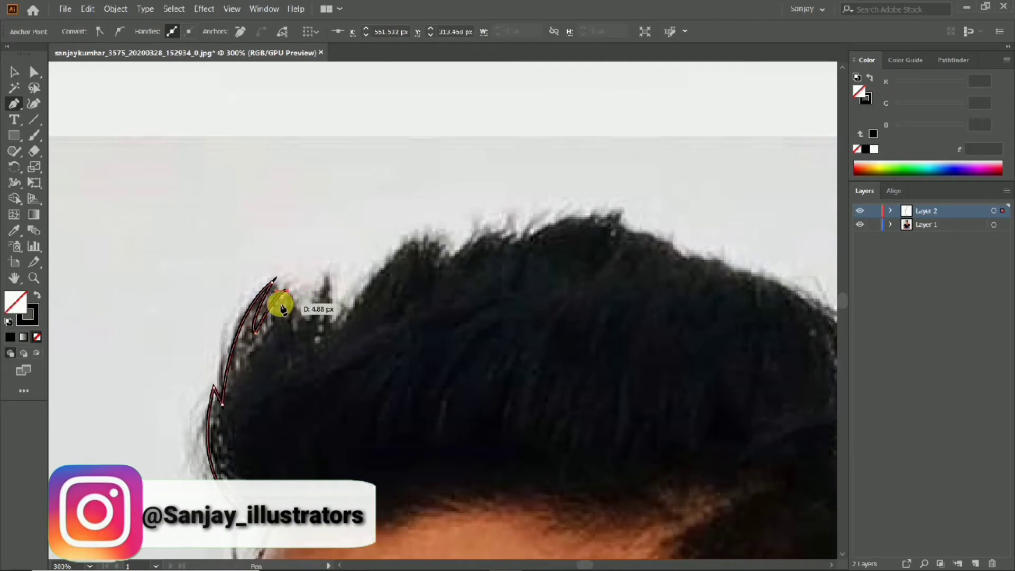
pyautogui.click(281, 306)
pyautogui.click(300, 294)
pyautogui.click(299, 317)
pyautogui.click(306, 301)
pyautogui.click(307, 319)
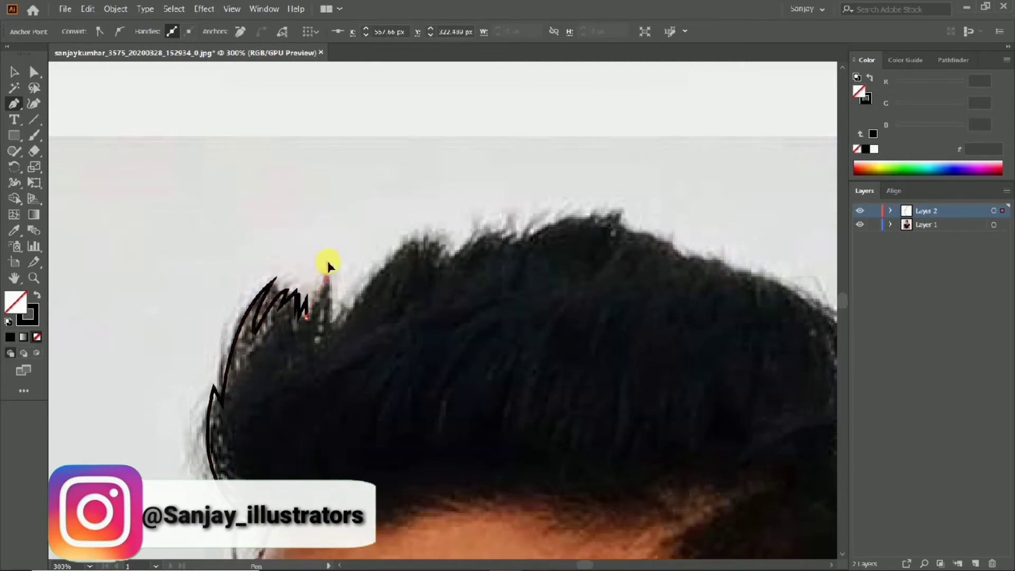
pyautogui.click(327, 271)
pyautogui.click(329, 313)
pyautogui.click(340, 298)
# - Trace the hair outline up the front slope of the quiff and zigzag over the first tuft on top
pyautogui.scroll(5, 341, 320)
pyautogui.hscroll(4, 341, 320)
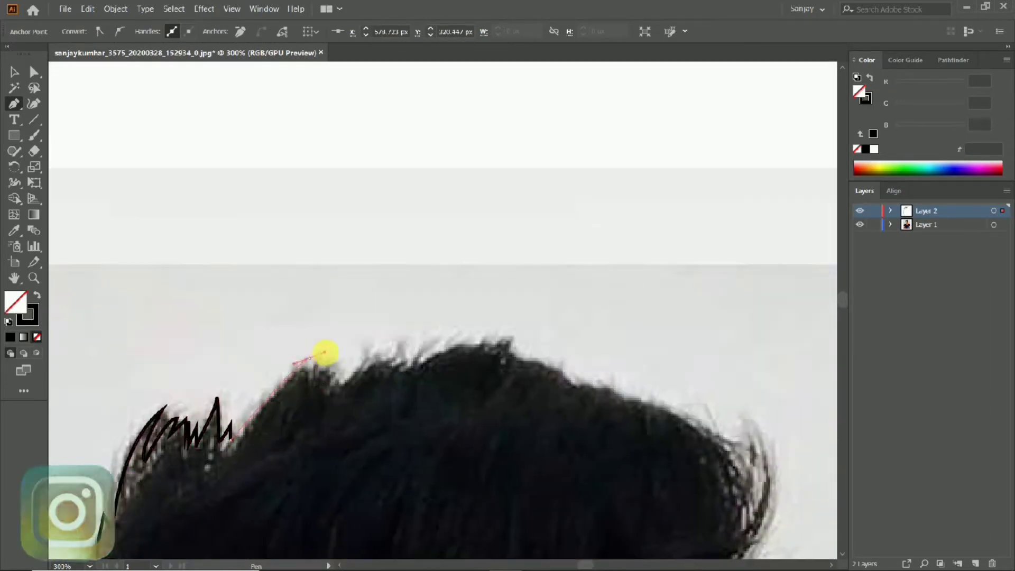
pyautogui.moveTo(311, 358); pyautogui.dragTo(315, 376)
pyautogui.click(321, 361)
pyautogui.click(324, 370)
pyautogui.click(328, 365)
pyautogui.click(328, 379)
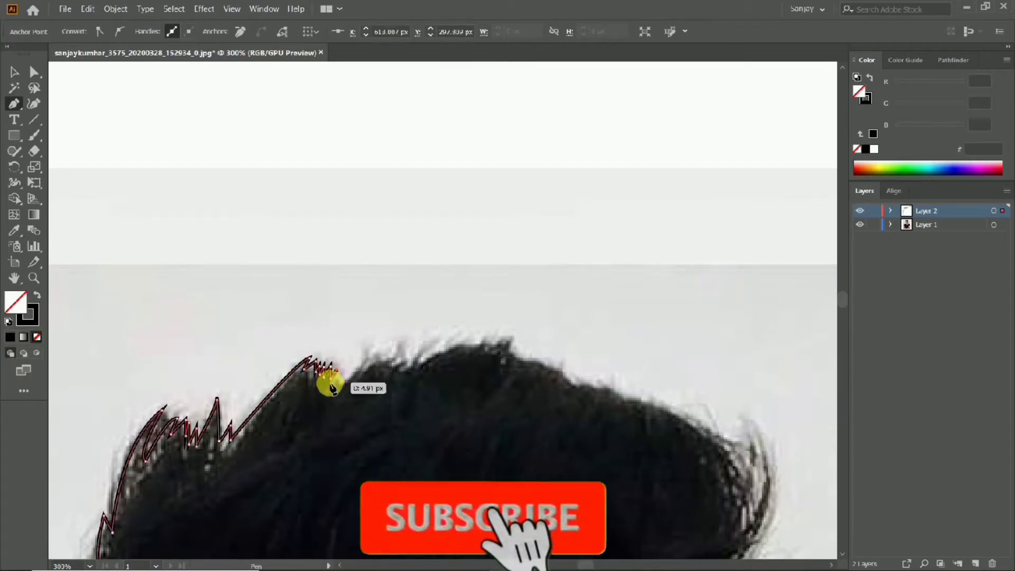
pyautogui.click(334, 366)
pyautogui.click(336, 382)
pyautogui.click(339, 381)
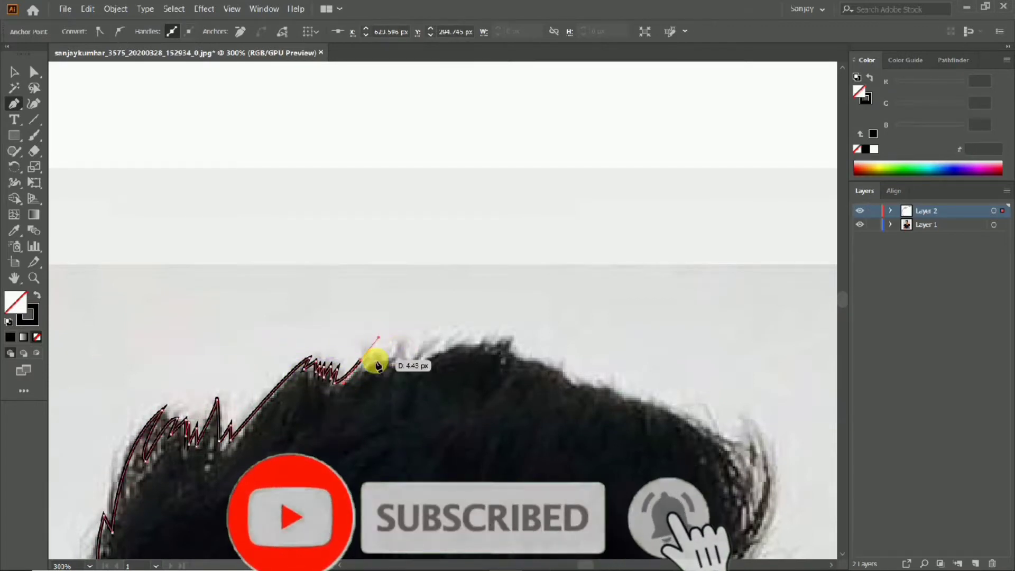
# - Extend the hair outline across the top of the head to its peak, adding small spikes for the loose strands
pyautogui.click(358, 370)
pyautogui.click(368, 365)
pyautogui.click(385, 352)
pyautogui.click(394, 355)
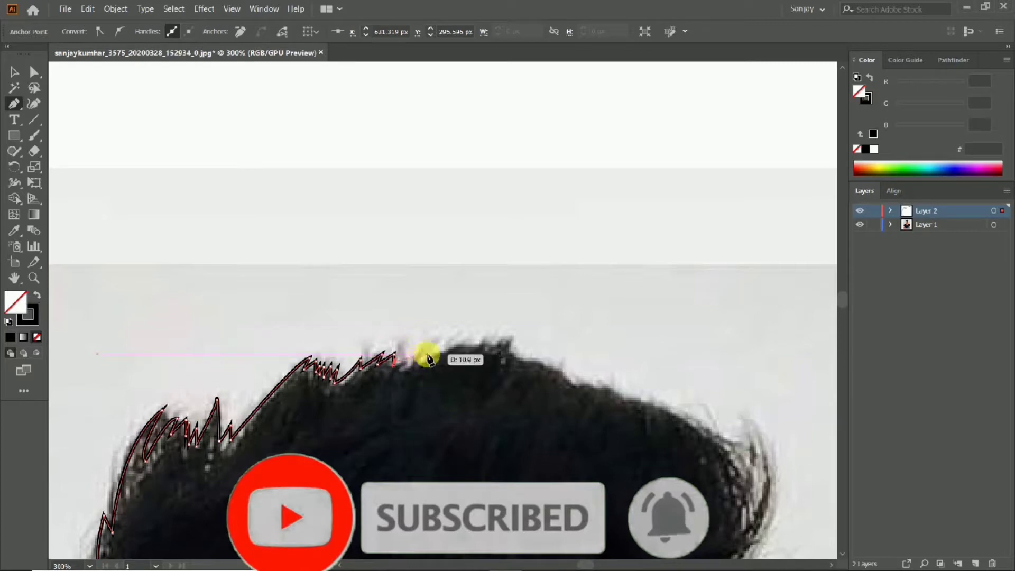
pyautogui.click(409, 357)
pyautogui.click(408, 364)
pyautogui.moveTo(442, 350); pyautogui.dragTo(353, 314)
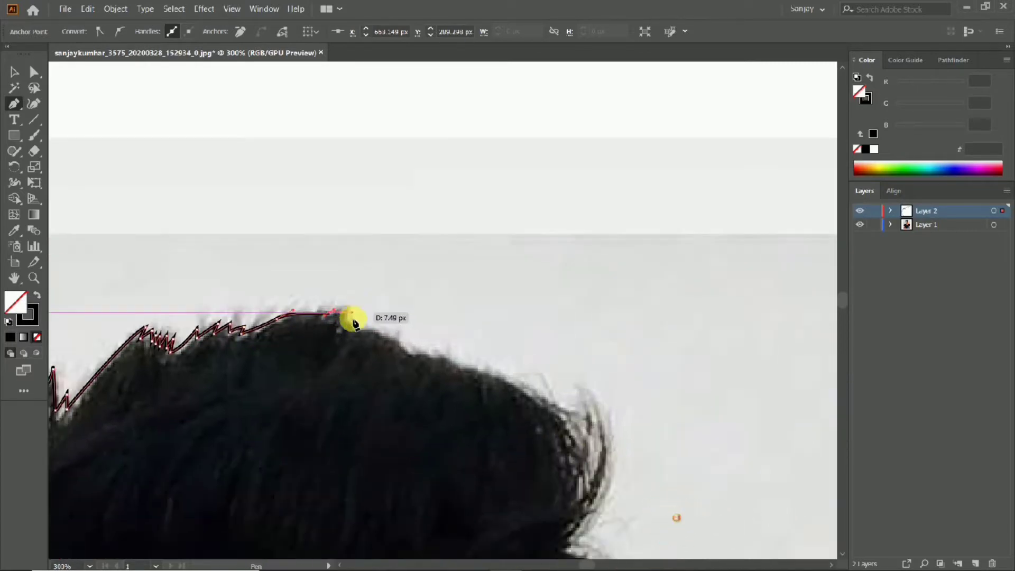
pyautogui.click(349, 307)
# - Undo the misplaced anchors at the hair's peak and trace a smooth curve down the back slope of the crown
pyautogui.scroll(-3, 365, 330)
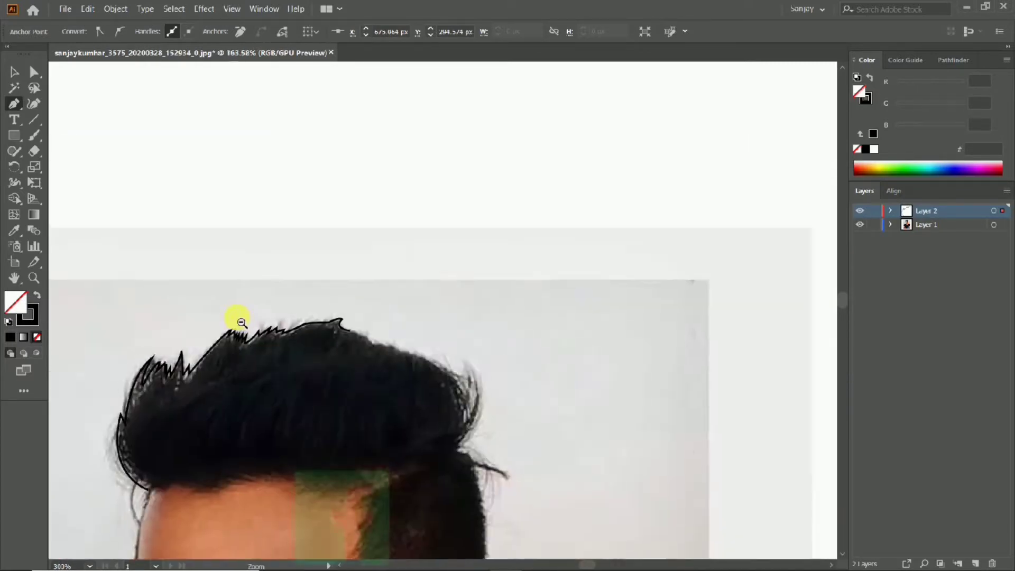
pyautogui.scroll(4, 346, 344)
pyautogui.click(331, 308)
pyautogui.moveTo(339, 287); pyautogui.dragTo(200, 255)
pyautogui.hotkey('ctrl', 'z')
pyautogui.click(396, 317)
pyautogui.hotkey('ctrl', 'z')
pyautogui.moveTo(294, 272); pyautogui.dragTo(304, 280)
pyautogui.click(368, 300)
pyautogui.moveTo(458, 334); pyautogui.dragTo(377, 303)
# - Trace pointed strands around the curl at the back of the crown, down to the notch beneath it
pyautogui.moveTo(429, 322); pyautogui.dragTo(428, 265)
pyautogui.moveTo(431, 331); pyautogui.dragTo(438, 317)
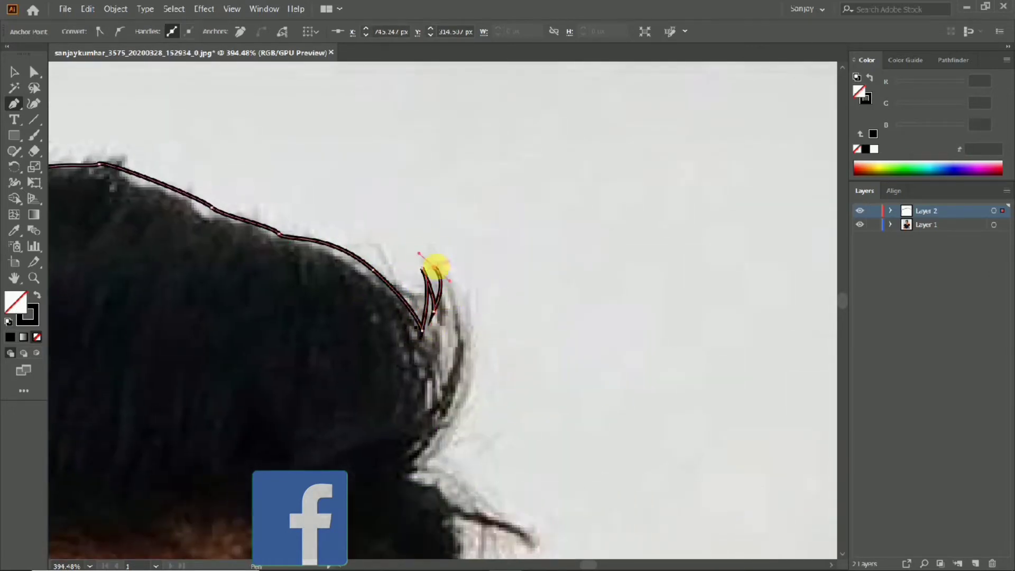
pyautogui.scroll(-3, 431, 374)
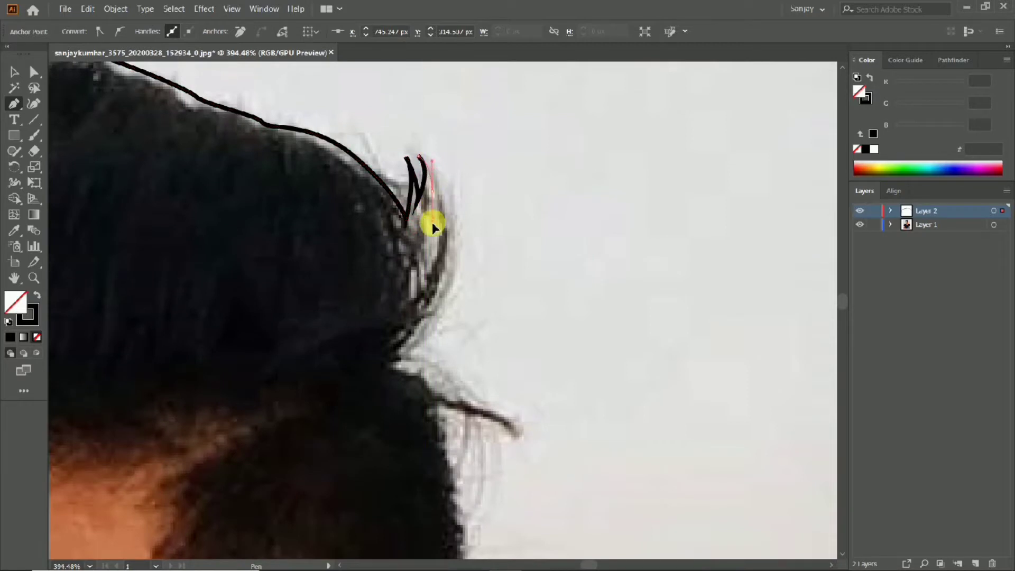
pyautogui.moveTo(432, 227)
pyautogui.mouseDown()
pyautogui.moveTo(431, 175)
pyautogui.moveTo(444, 229)
pyautogui.moveTo(433, 211)
pyautogui.moveTo(441, 221)
pyautogui.mouseUp()
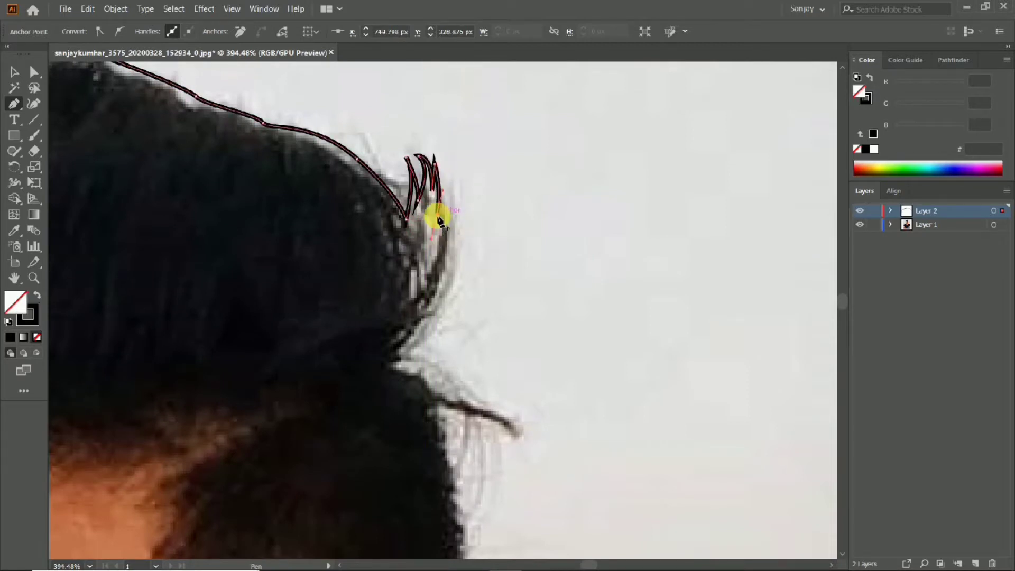
pyautogui.moveTo(425, 334); pyautogui.dragTo(379, 390)
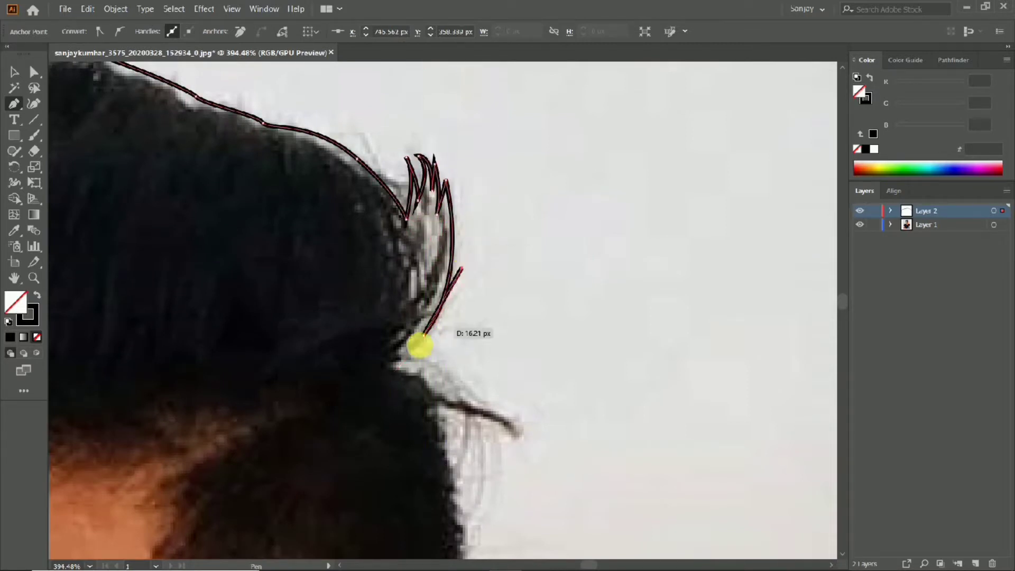
pyautogui.moveTo(421, 347); pyautogui.dragTo(369, 387)
# - Trace the hair outline down the back of the head, around the front of the ear and across the sideburn's lower end
pyautogui.moveTo(416, 350); pyautogui.dragTo(477, 350)
pyautogui.scroll(-3, 469, 358)
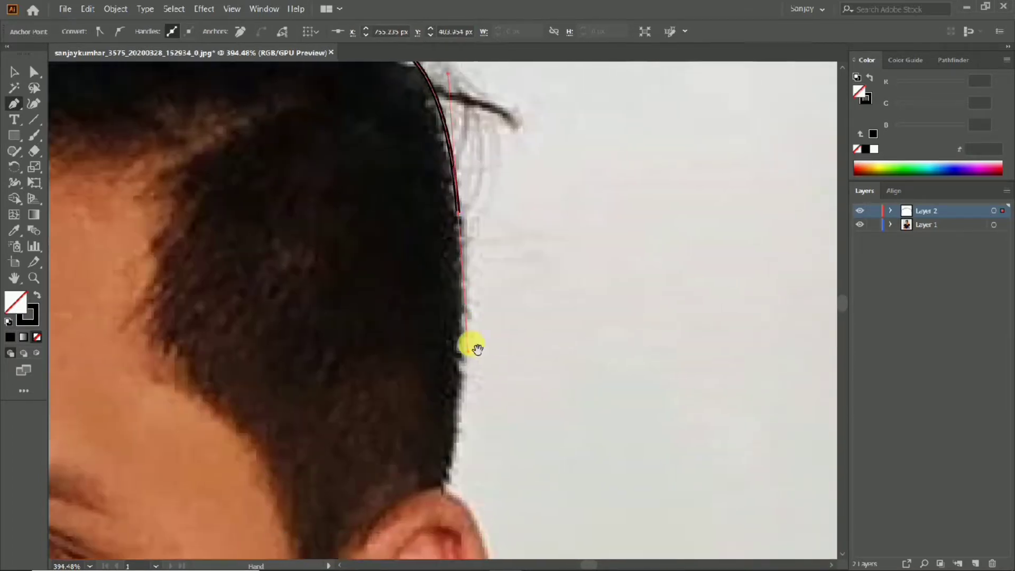
pyautogui.scroll(-3, 446, 491)
pyautogui.scroll(3, 361, 472)
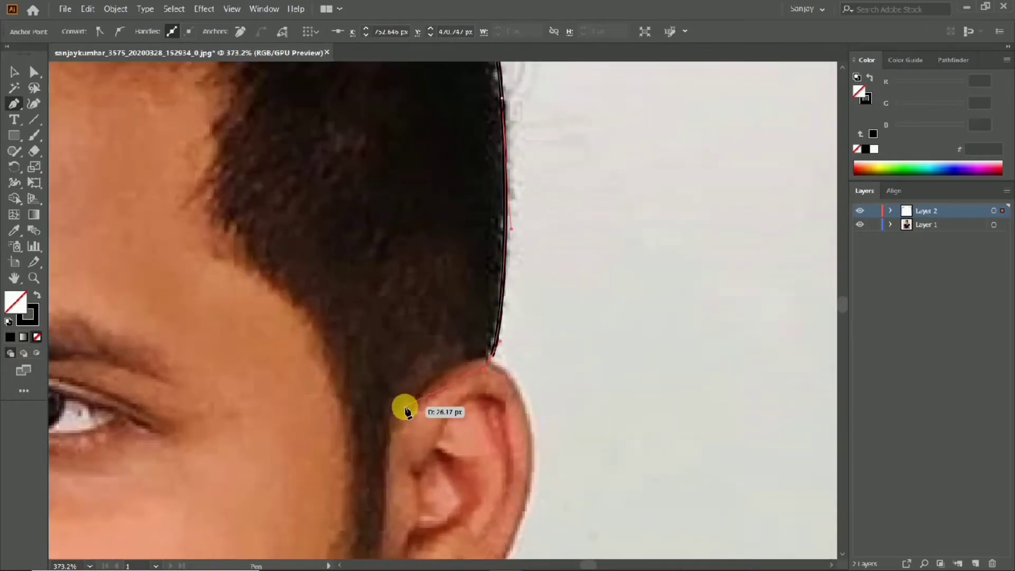
pyautogui.moveTo(398, 410); pyautogui.dragTo(427, 413)
pyautogui.moveTo(437, 405); pyautogui.dragTo(461, 331)
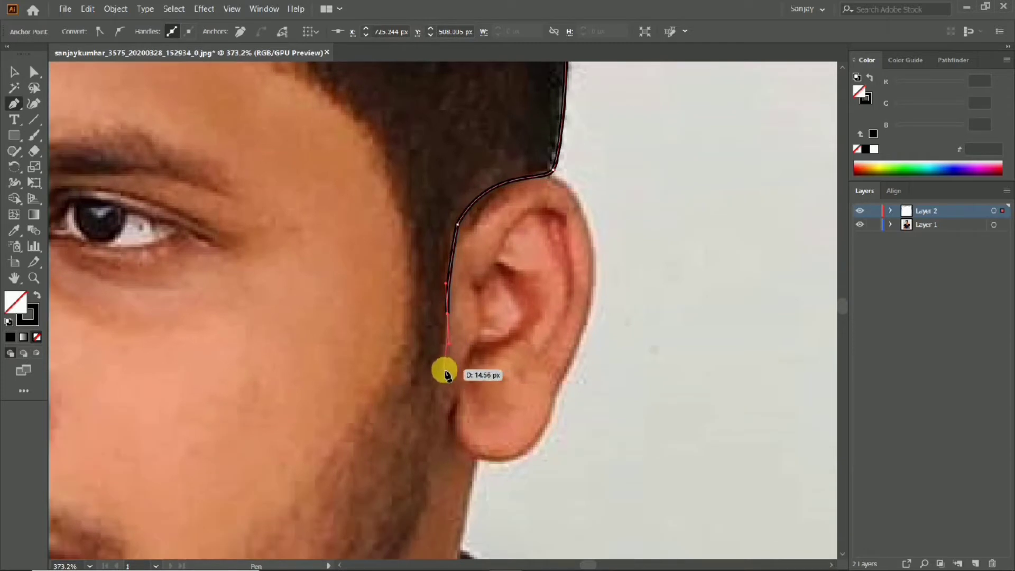
pyautogui.click(398, 358)
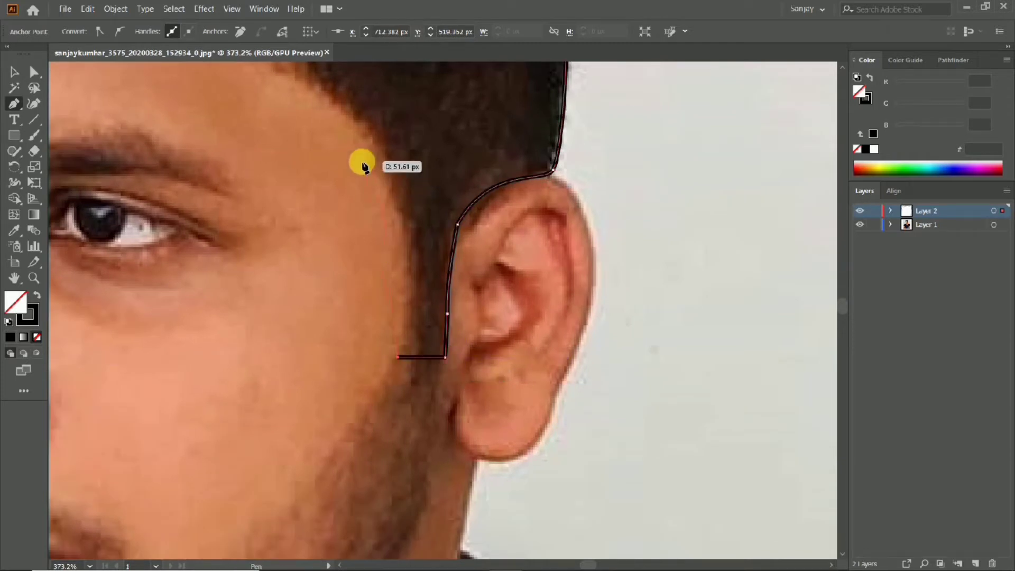
# - Trace the sideburn's front edge up to the temple with jagged hair tips, undoing the last misplaced temple curve
pyautogui.moveTo(392, 180); pyautogui.dragTo(456, 339)
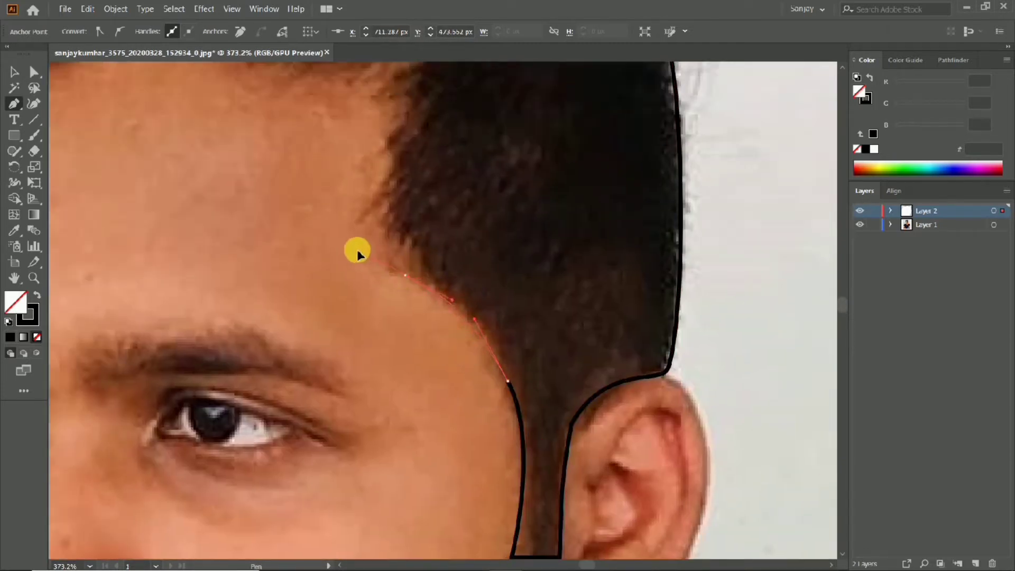
pyautogui.moveTo(377, 259); pyautogui.dragTo(404, 255)
pyautogui.moveTo(357, 226); pyautogui.dragTo(358, 228)
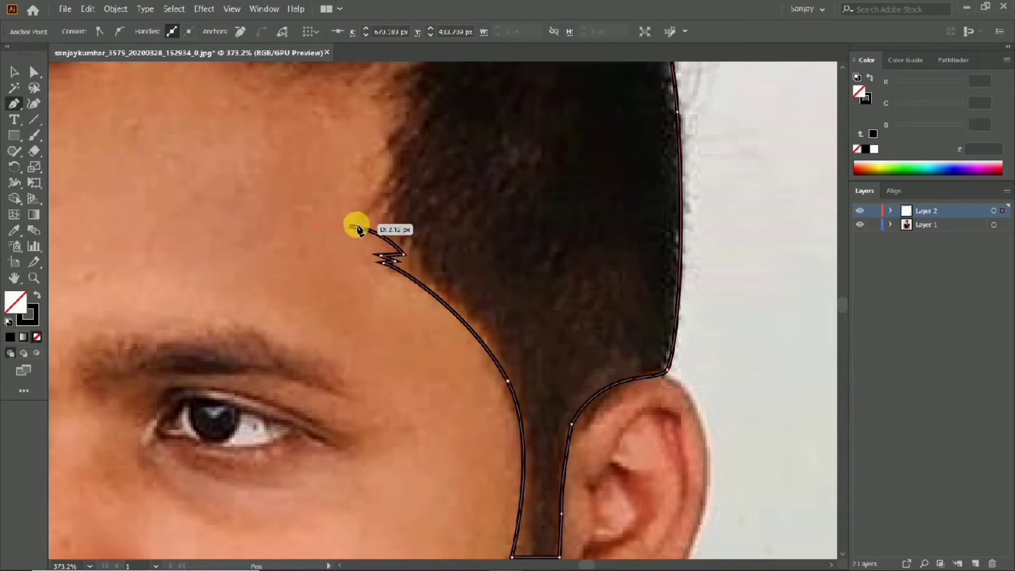
pyautogui.moveTo(373, 151); pyautogui.dragTo(357, 123)
pyautogui.moveTo(353, 148); pyautogui.dragTo(455, 365)
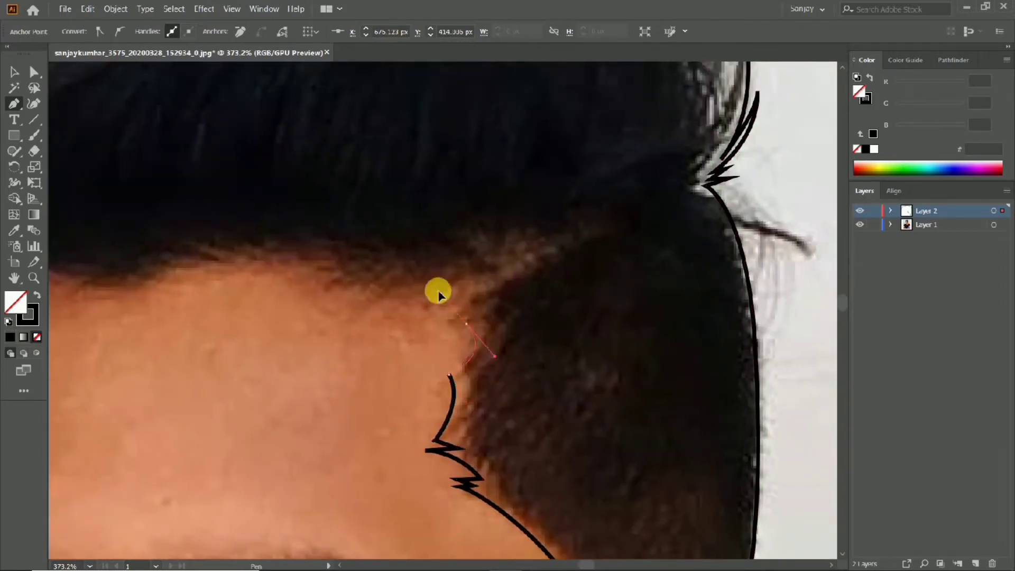
pyautogui.scroll(-3, 390, 356)
pyautogui.scroll(4, 453, 373)
pyautogui.hotkey('ctrl', 'z')
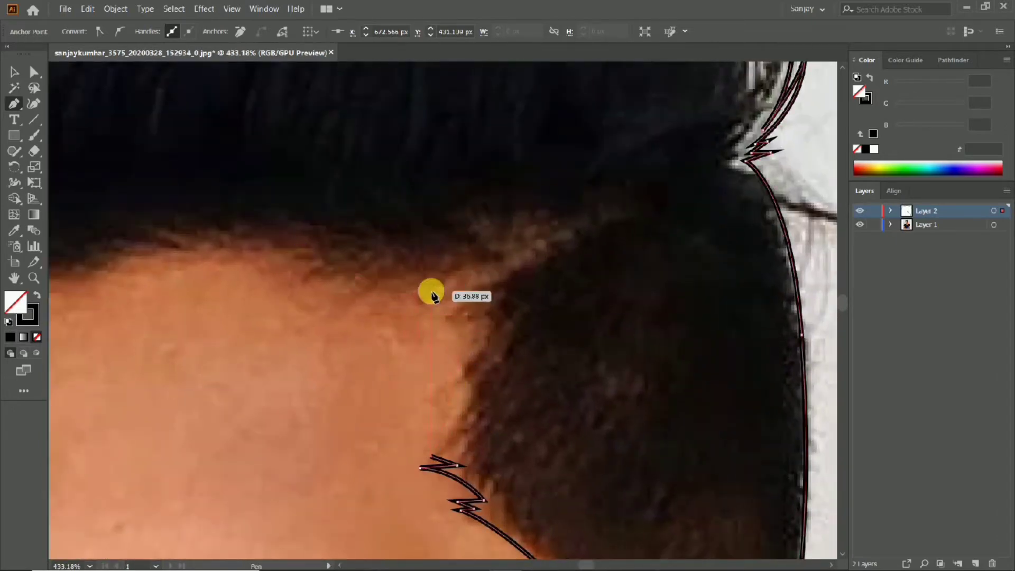
# - Trace the temple edge up to the hairline corner and cut a pointed notch between the side and top hair
pyautogui.moveTo(438, 423); pyautogui.dragTo(443, 382)
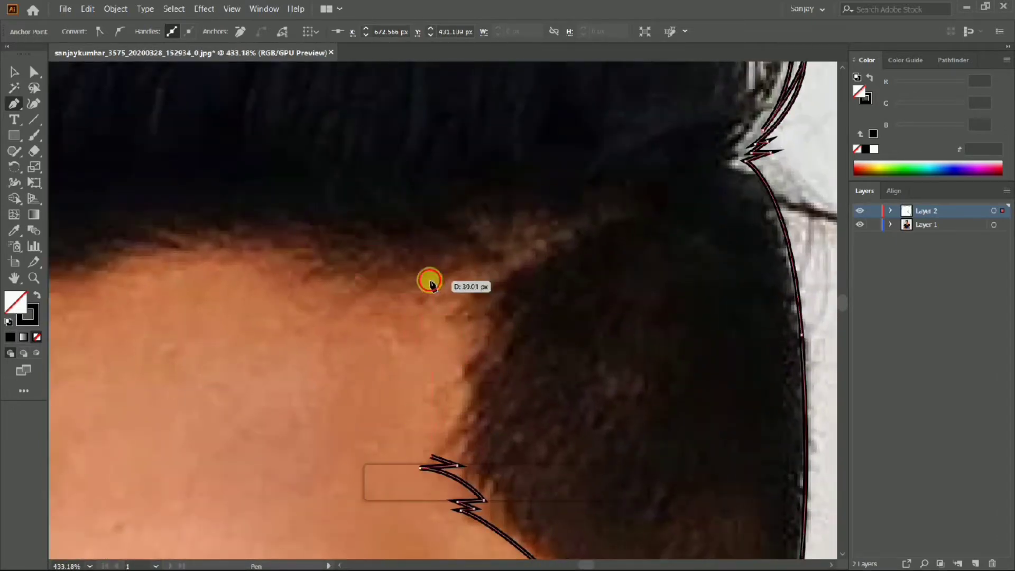
pyautogui.moveTo(452, 306); pyautogui.dragTo(424, 177)
pyautogui.click(622, 210)
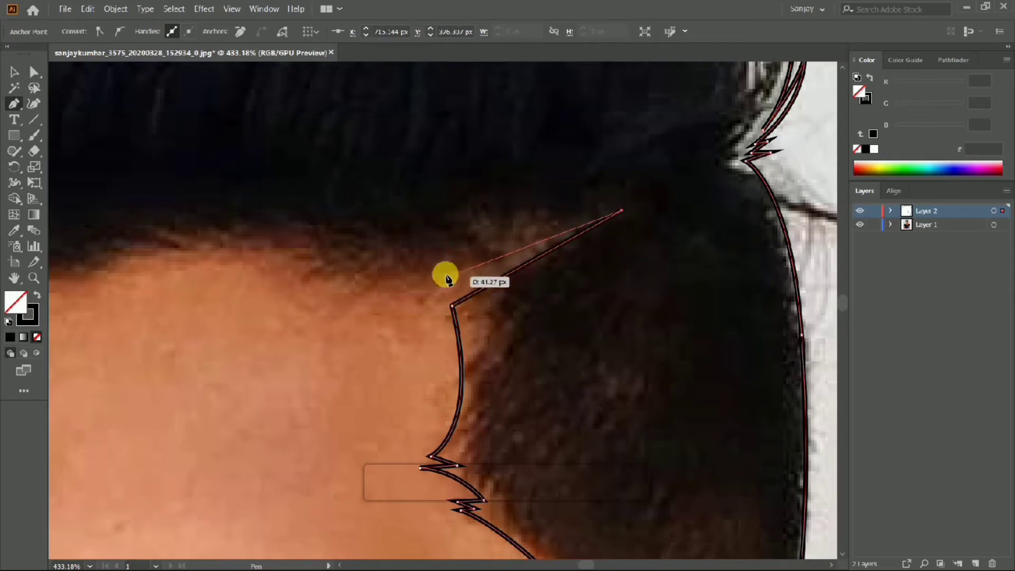
pyautogui.moveTo(435, 273); pyautogui.dragTo(412, 288)
pyautogui.scroll(-3, 422, 255)
pyautogui.scroll(2, 186, 270)
# - Trace the forehead hairline back to the front of the hair and close the outline at its starting point
pyautogui.click(453, 284)
pyautogui.click(462, 277)
pyautogui.moveTo(346, 299); pyautogui.dragTo(337, 297)
pyautogui.moveTo(347, 304)
pyautogui.mouseDown()
pyautogui.moveTo(664, 326)
pyautogui.moveTo(584, 326)
pyautogui.moveTo(604, 329)
pyautogui.moveTo(513, 363)
pyautogui.mouseUp()
pyautogui.click(672, 317)
pyautogui.scroll(2, 583, 306)
pyautogui.click(532, 258)
pyautogui.scroll(-5, 454, 331)
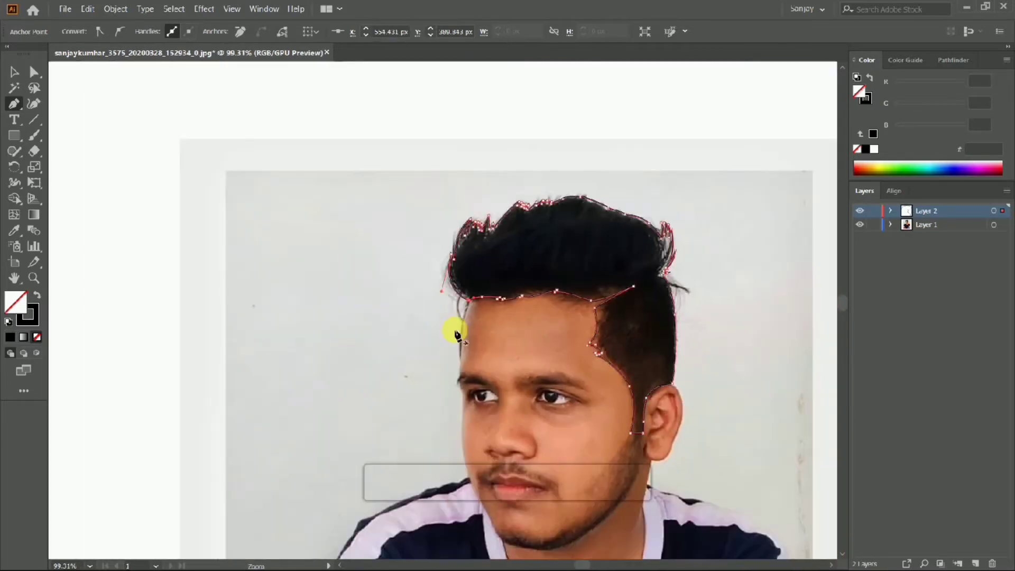
# - Swap fill and stroke so the hair shape has a solid black fill without a stroke, and deselect the shape
pyautogui.click(35, 294)
pyautogui.hotkey('shift', 'x')
pyautogui.click(35, 295)
pyautogui.scroll(-1, 397, 347)
pyautogui.click(12, 73)
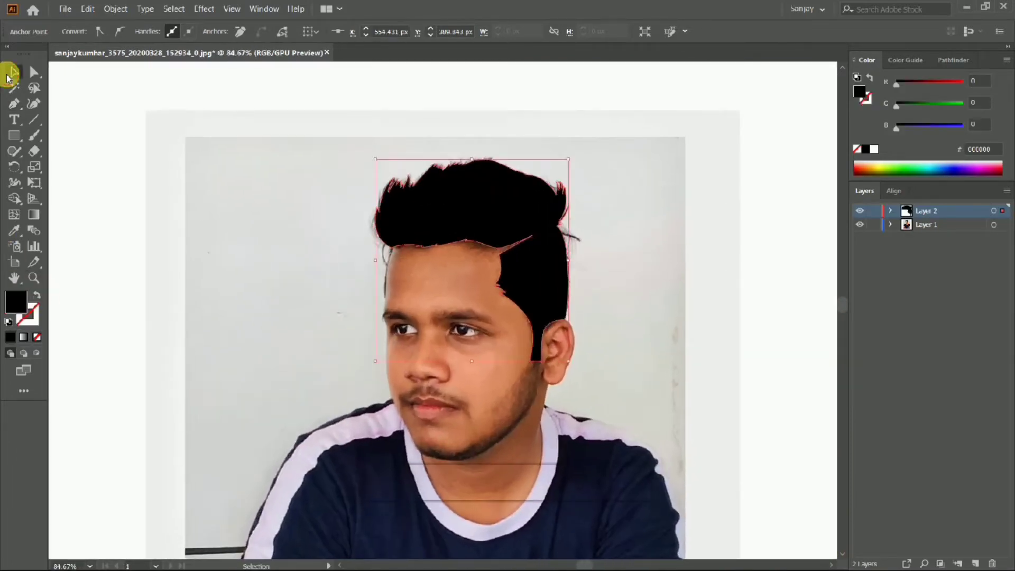
pyautogui.click(624, 237)
# - Start a face outline on Layer 2 with a black stroke and no fill, tracing the forehead from hairline to eyebrow
pyautogui.scroll(2, 446, 315)
pyautogui.press('p')
pyautogui.click(934, 213)
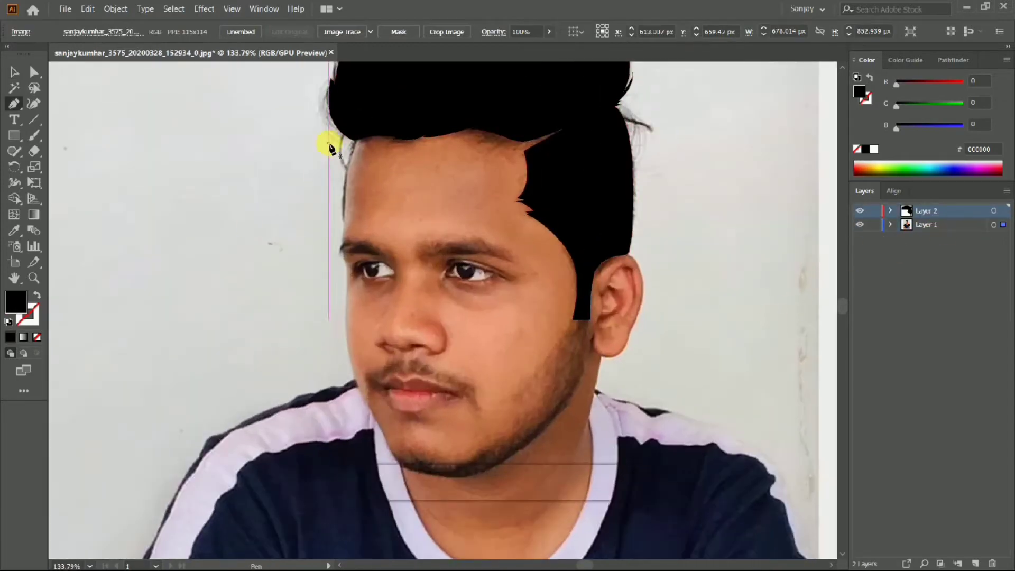
pyautogui.click(359, 139)
pyautogui.click(342, 253)
pyautogui.scroll(3, 361, 246)
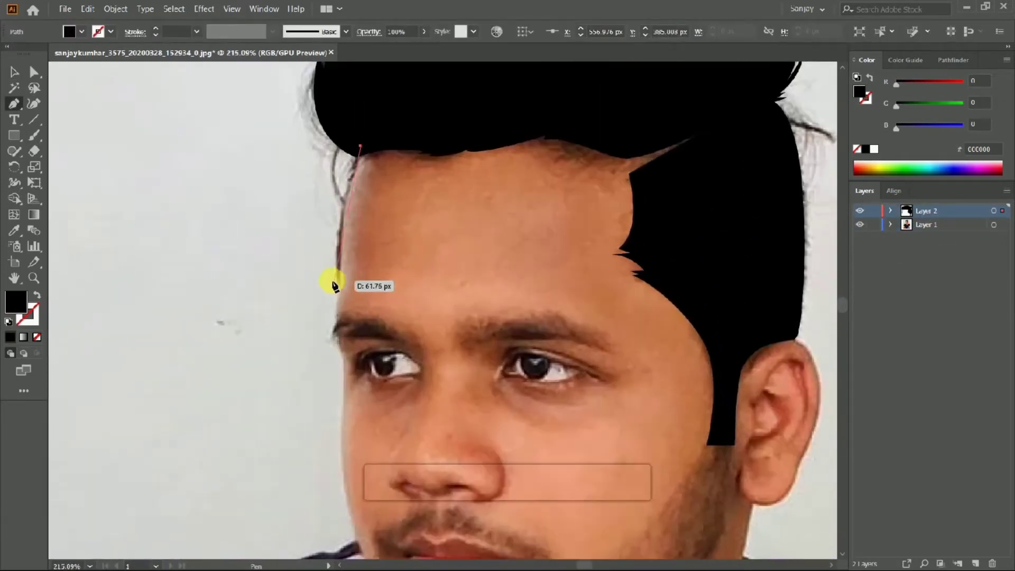
pyautogui.hotkey('shift', 'x')
pyautogui.moveTo(340, 286); pyautogui.dragTo(334, 356)
pyautogui.scroll(-2, 370, 237)
pyautogui.scroll(-1, 369, 237)
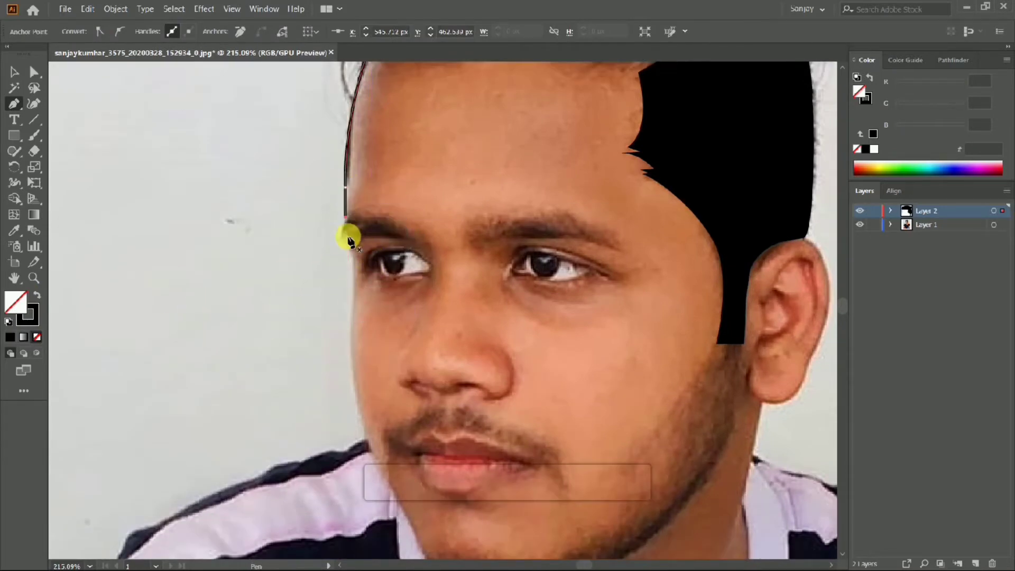
# - Trace the face outline from the eyebrow past the eye and down the far cheek to beside the mouth
pyautogui.click(349, 241)
pyautogui.click(354, 397)
pyautogui.scroll(-5, 365, 370)
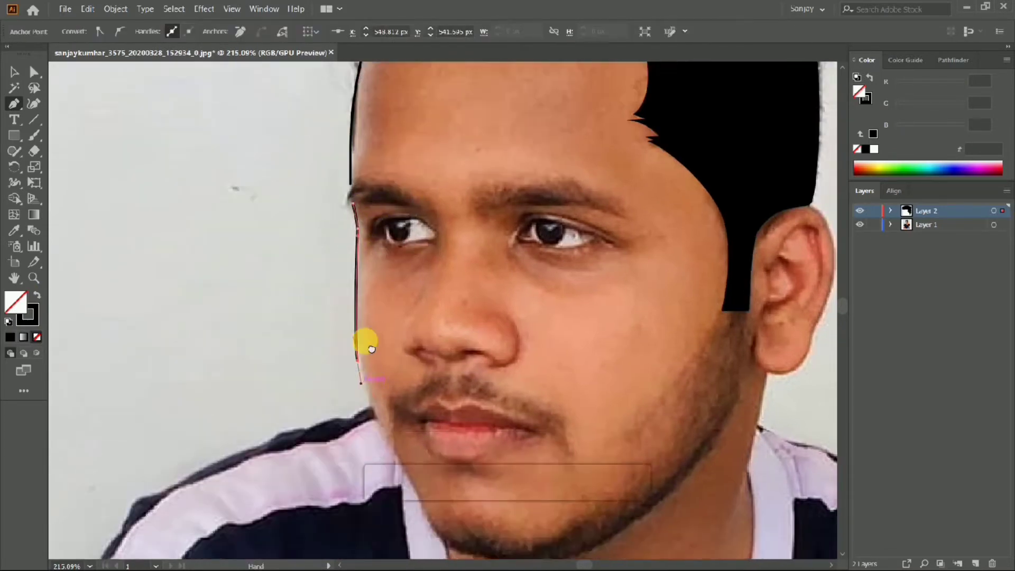
pyautogui.click(391, 489)
pyautogui.scroll(-2, 399, 381)
pyautogui.moveTo(437, 407); pyautogui.dragTo(573, 399)
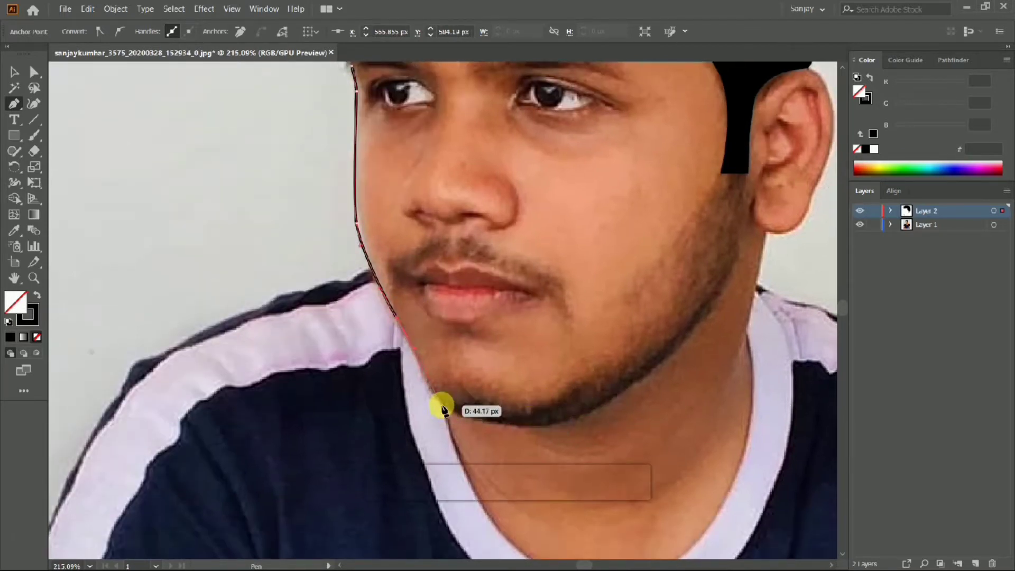
pyautogui.moveTo(443, 409); pyautogui.dragTo(472, 428)
pyautogui.moveTo(547, 429); pyautogui.dragTo(671, 365)
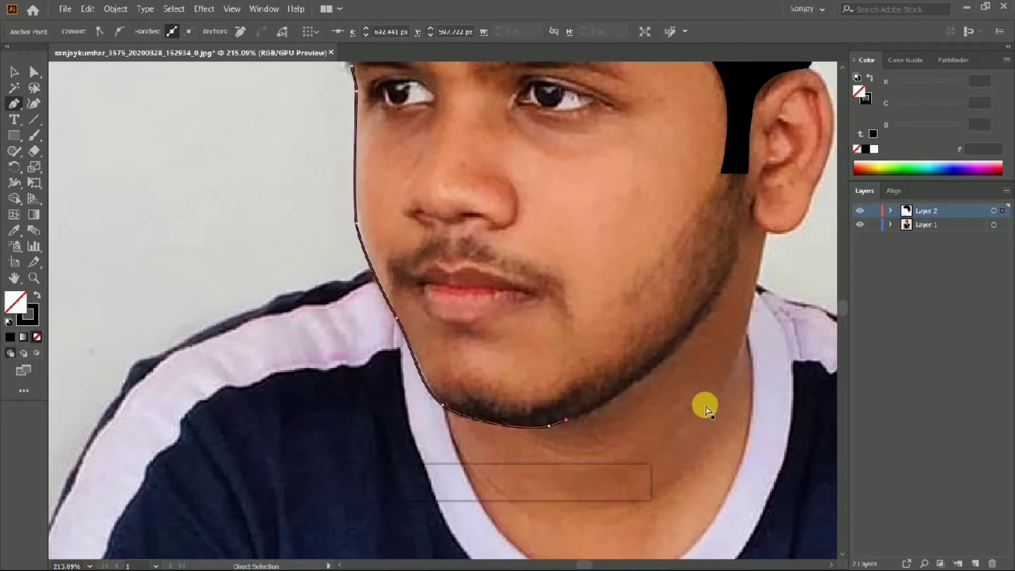
pyautogui.hotkey('ctrl', 'z')
pyautogui.hotkey('ctrl', 'z')
pyautogui.hotkey('ctrl', 'z')
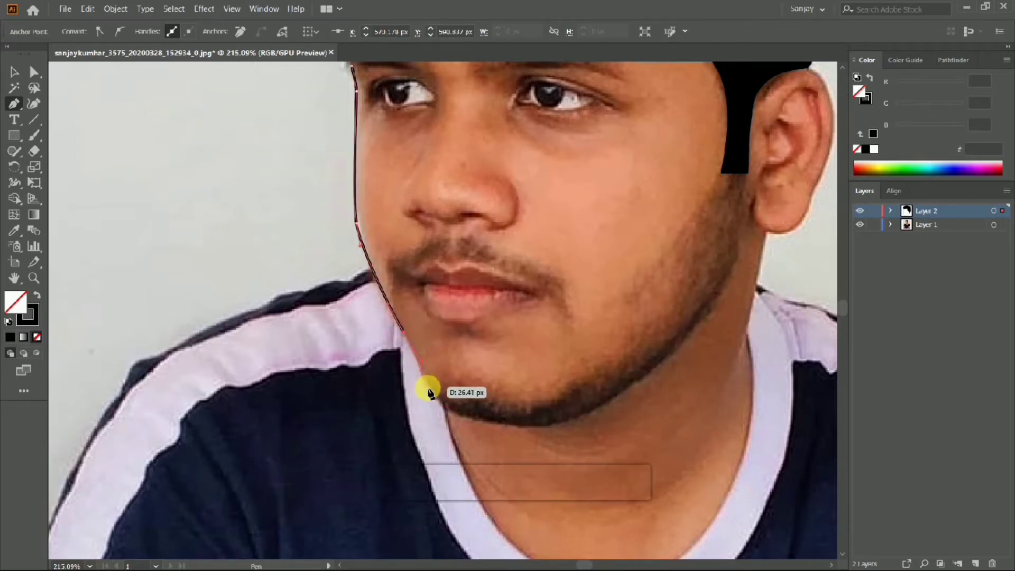
# - Trace the outline under the chin, along the jaw to the ear and across the sideburn, undoing the misplaced jaw corner
pyautogui.moveTo(430, 392); pyautogui.dragTo(470, 415)
pyautogui.moveTo(547, 424); pyautogui.dragTo(597, 419)
pyautogui.moveTo(682, 338); pyautogui.dragTo(746, 169)
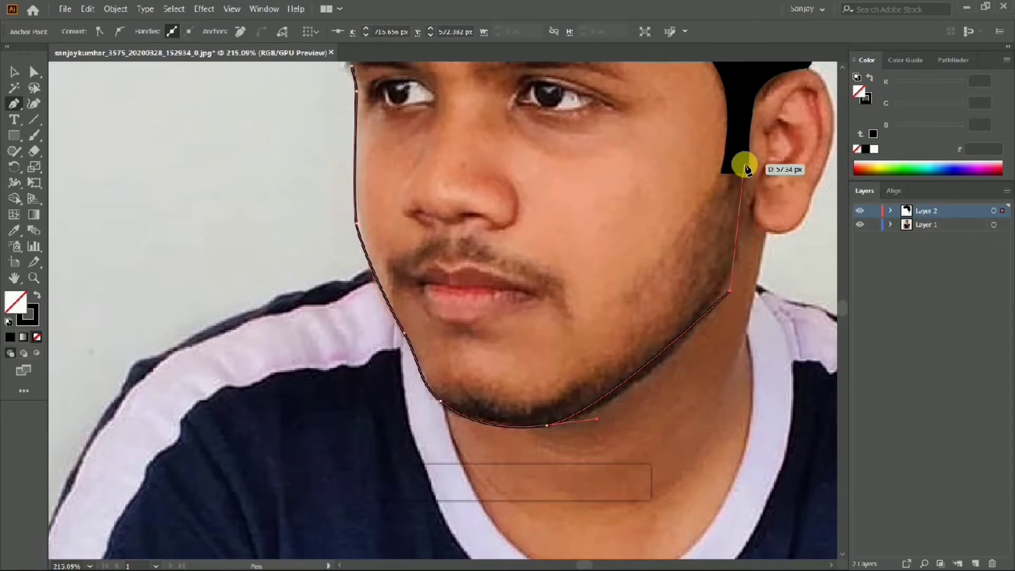
pyautogui.hotkey('ctrl', 'z')
pyautogui.click(744, 265)
pyautogui.click(748, 157)
pyautogui.click(723, 159)
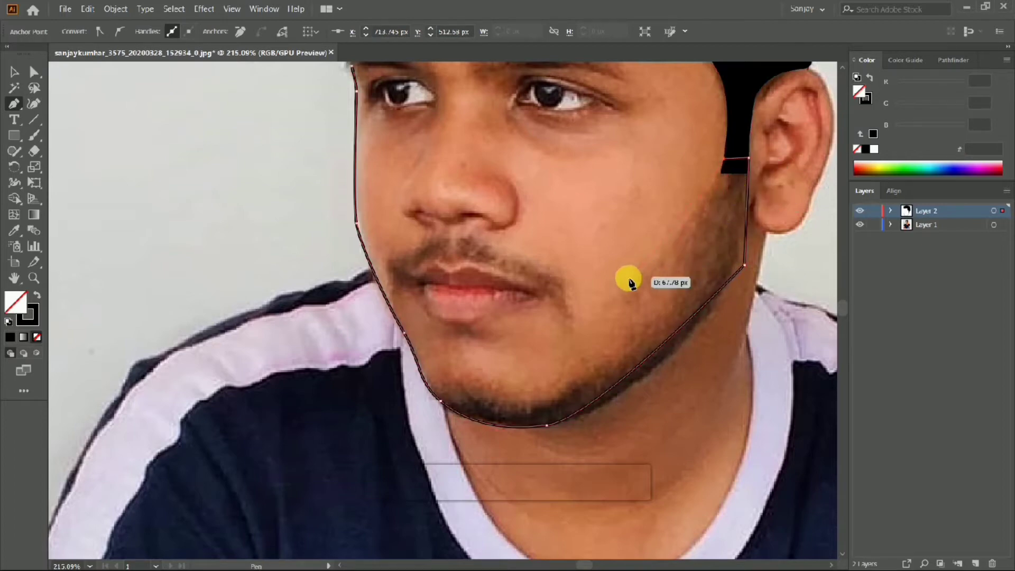
# - Trace the beard's upper edge from the sideburn across the cheek, around the bare cheek notch and over the moustache to its far end
pyautogui.moveTo(629, 282); pyautogui.dragTo(620, 302)
pyautogui.click(616, 356)
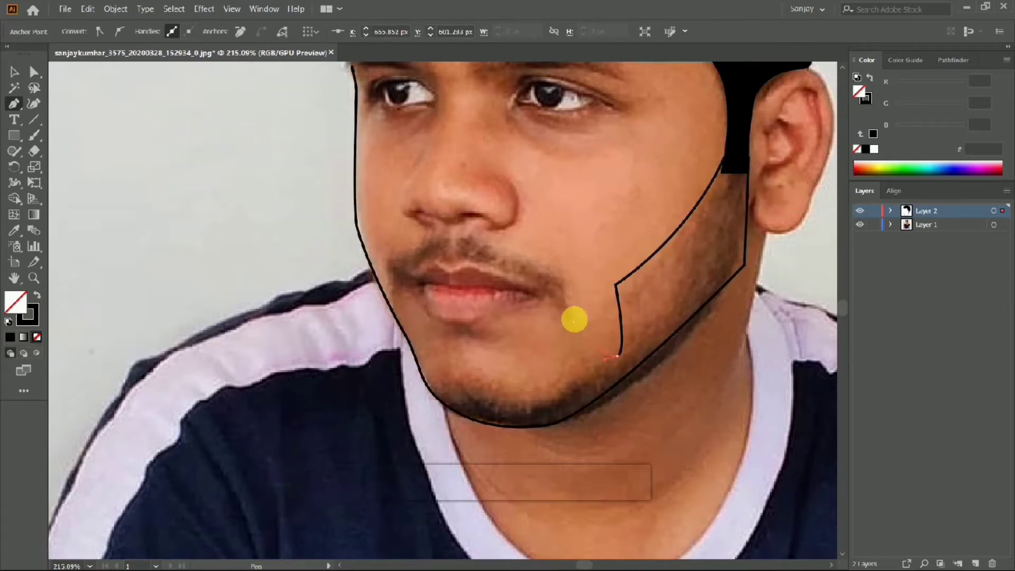
pyautogui.click(573, 320)
pyautogui.click(567, 291)
pyautogui.click(560, 276)
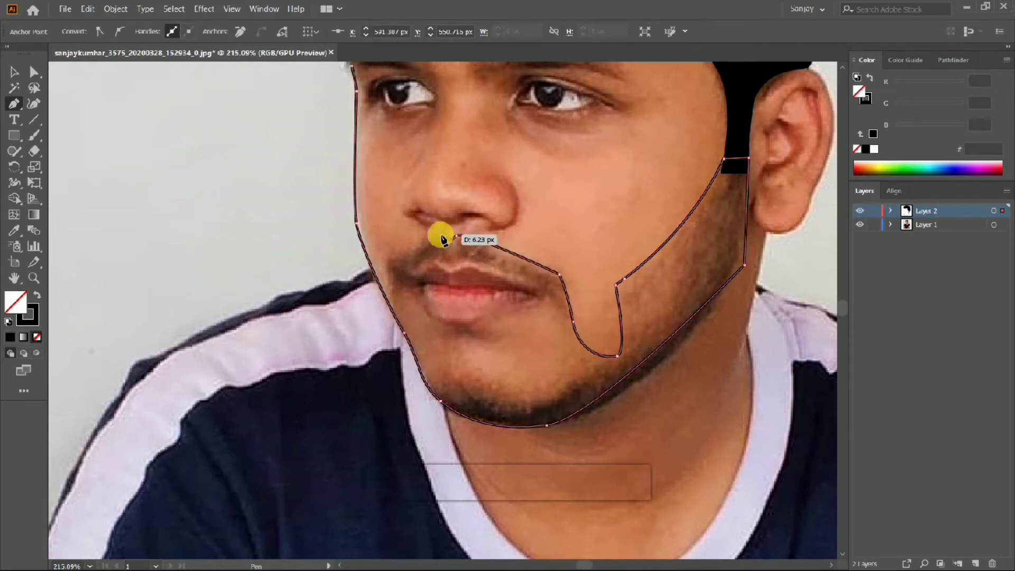
pyautogui.click(392, 254)
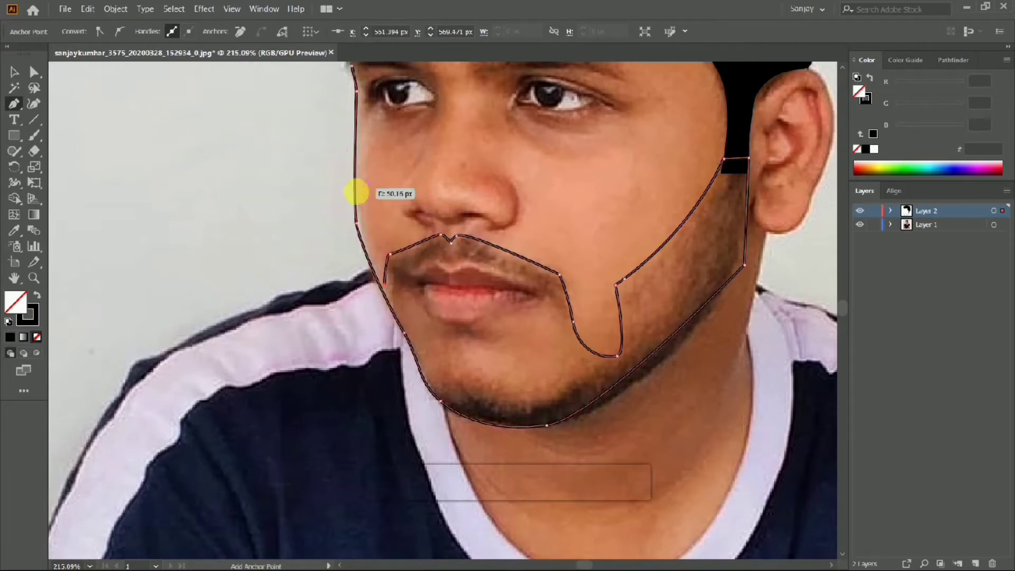
# - Undo the misplaced point past the moustache's far end and close the beard outline along the far cheek up to the eyebrow
pyautogui.hotkey('ctrl', 'z')
pyautogui.scroll(5, 366, 230)
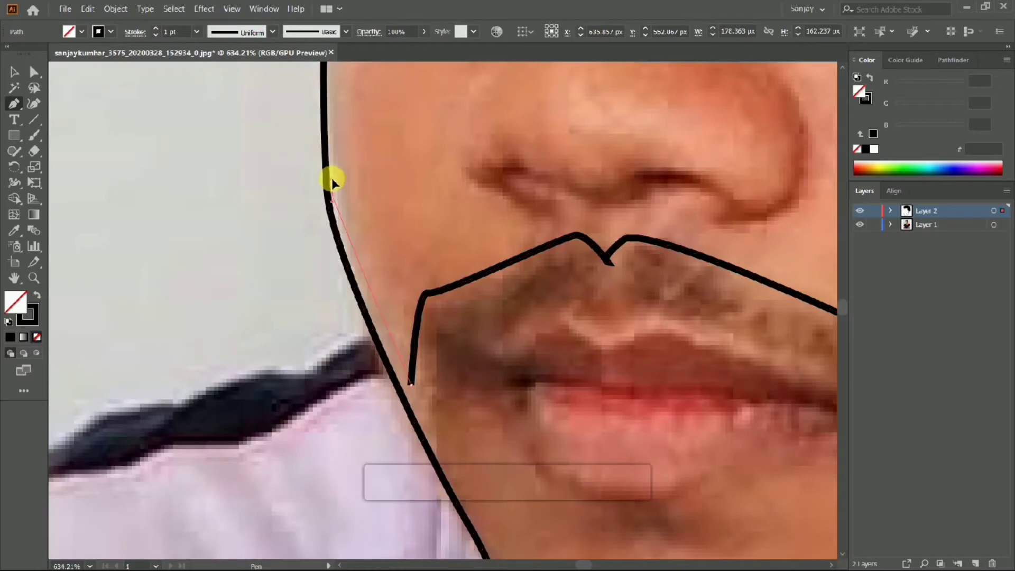
pyautogui.scroll(-3, 341, 212)
pyautogui.moveTo(331, 181); pyautogui.dragTo(351, 412)
pyautogui.click(368, 159)
pyautogui.scroll(-5, 358, 211)
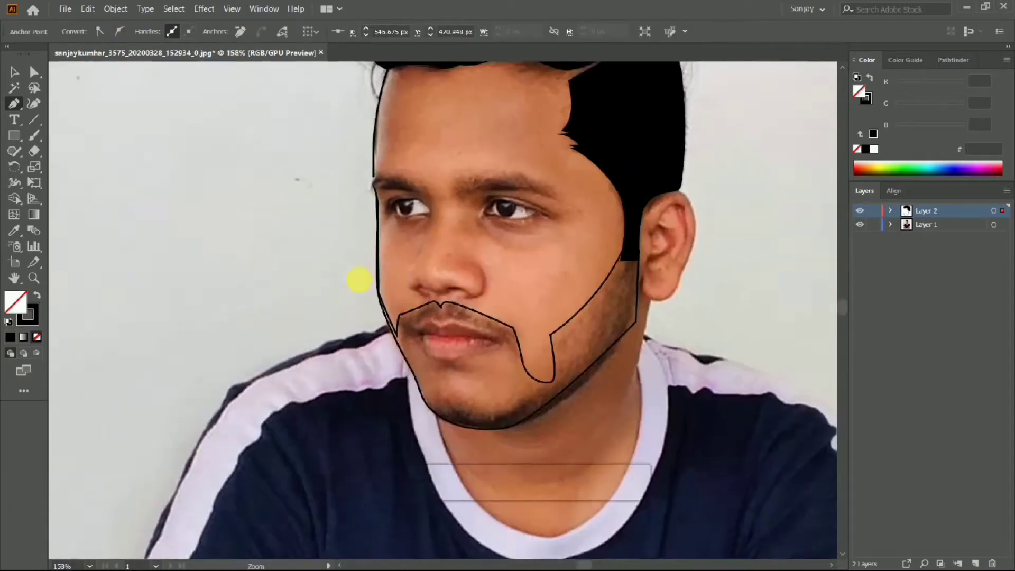
pyautogui.click(38, 295)
pyautogui.click(38, 294)
pyautogui.scroll(5, 390, 351)
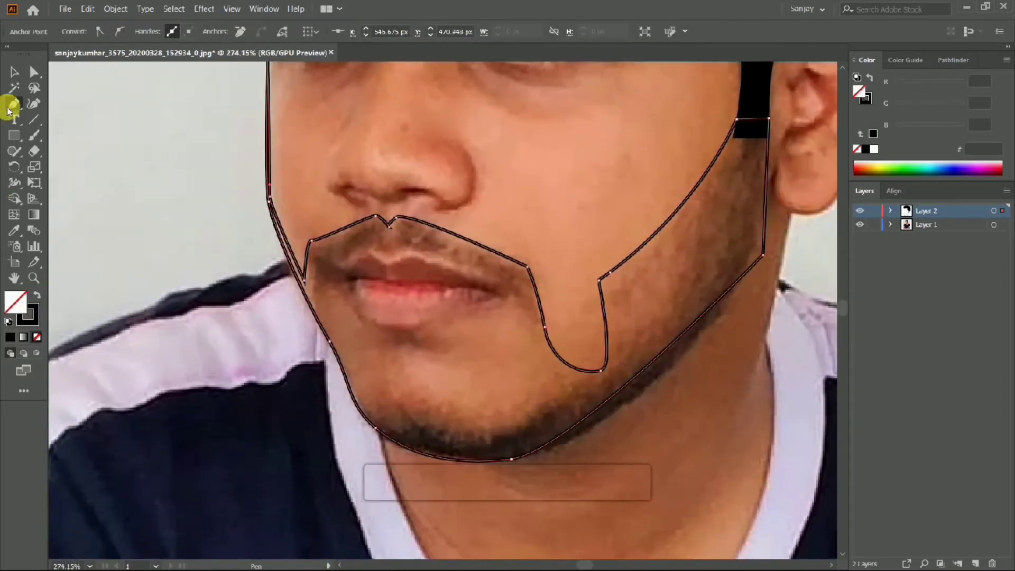
# - Trace a separate closed path inside the beard for the bare skin around the mouth, leaving a soul patch below the lower lip
pyautogui.keyDown('ctrl'); pyautogui.click(329, 275); pyautogui.keyUp('ctrl')
pyautogui.click(323, 273)
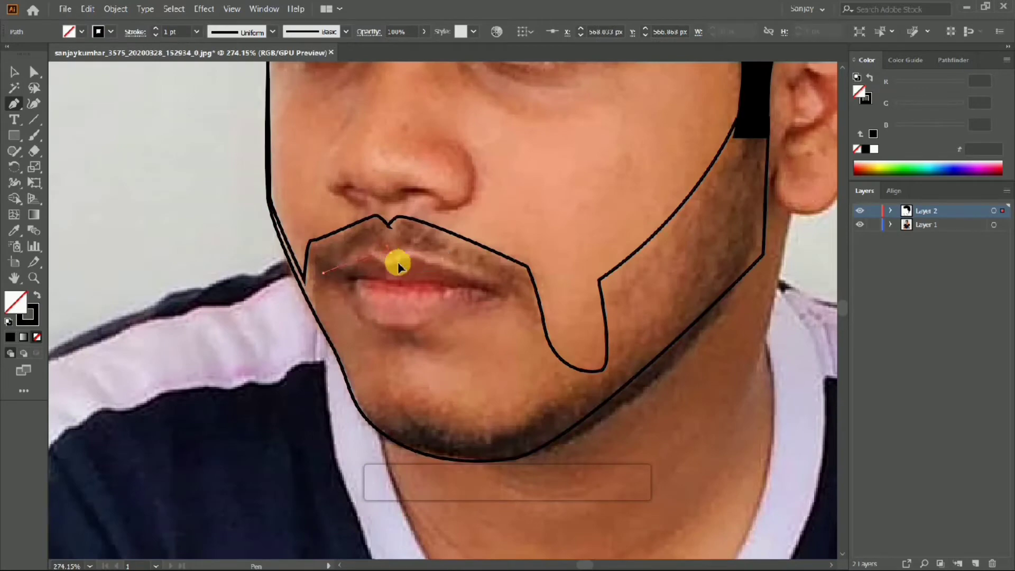
pyautogui.moveTo(391, 251); pyautogui.dragTo(428, 273)
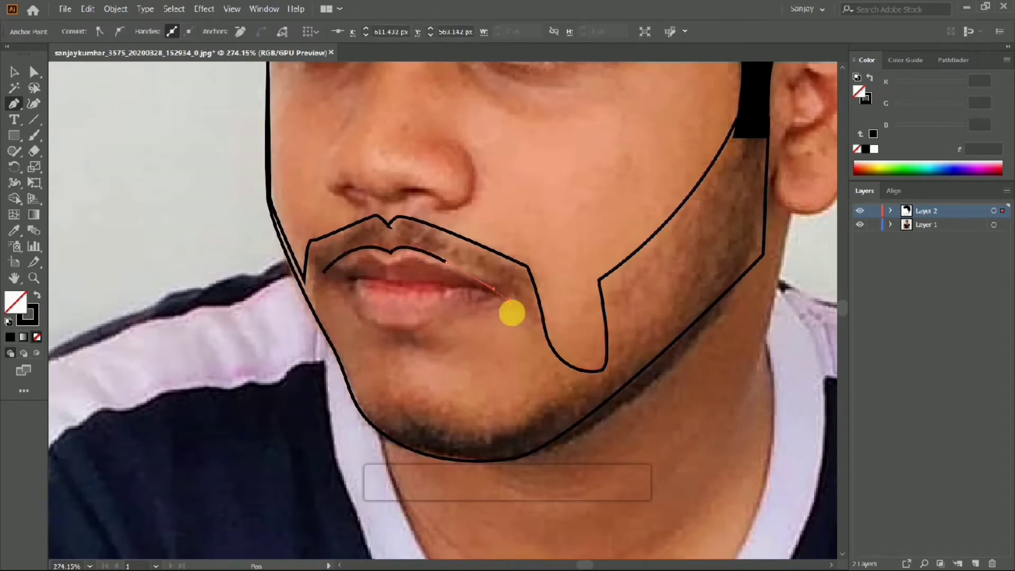
pyautogui.hotkey('ctrl', 'z')
pyautogui.moveTo(518, 308); pyautogui.dragTo(337, 388)
pyautogui.click(425, 329)
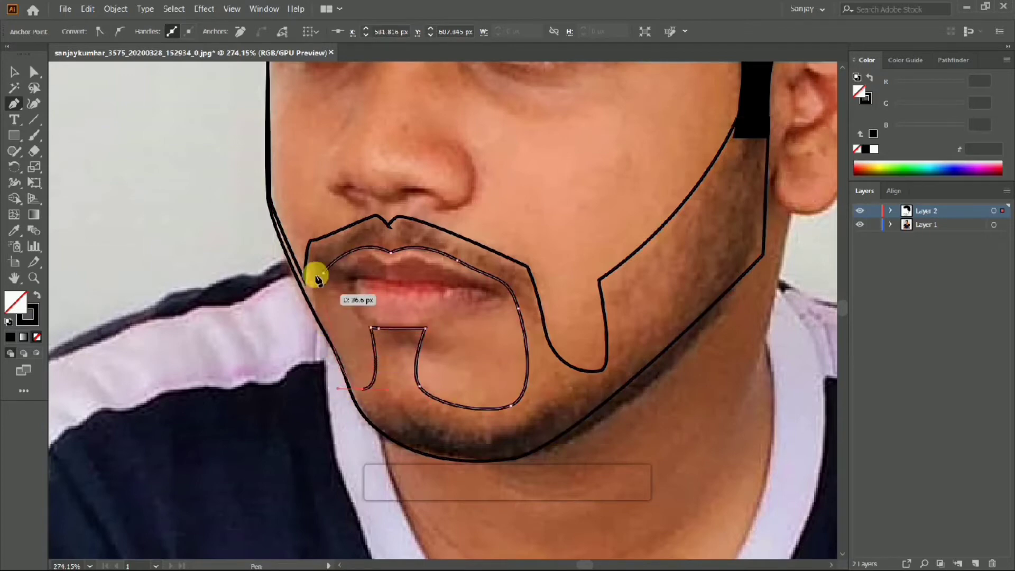
pyautogui.moveTo(318, 279); pyautogui.dragTo(337, 270)
# - Fill the beard shape with solid black without a stroke, cut the mouth opening out of it with Pathfinder, and deselect it
pyautogui.scroll(-4, 263, 290)
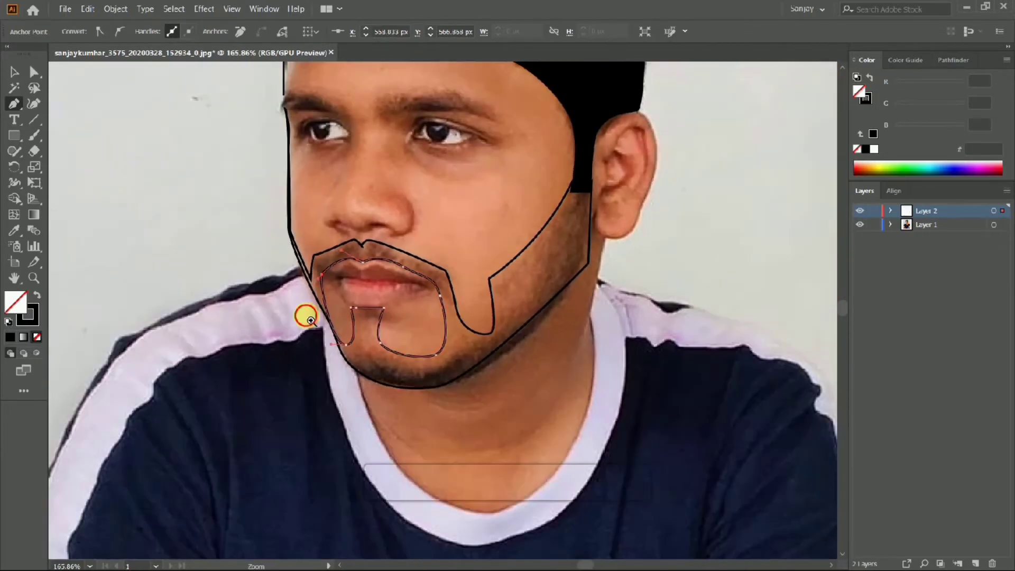
pyautogui.click(38, 295)
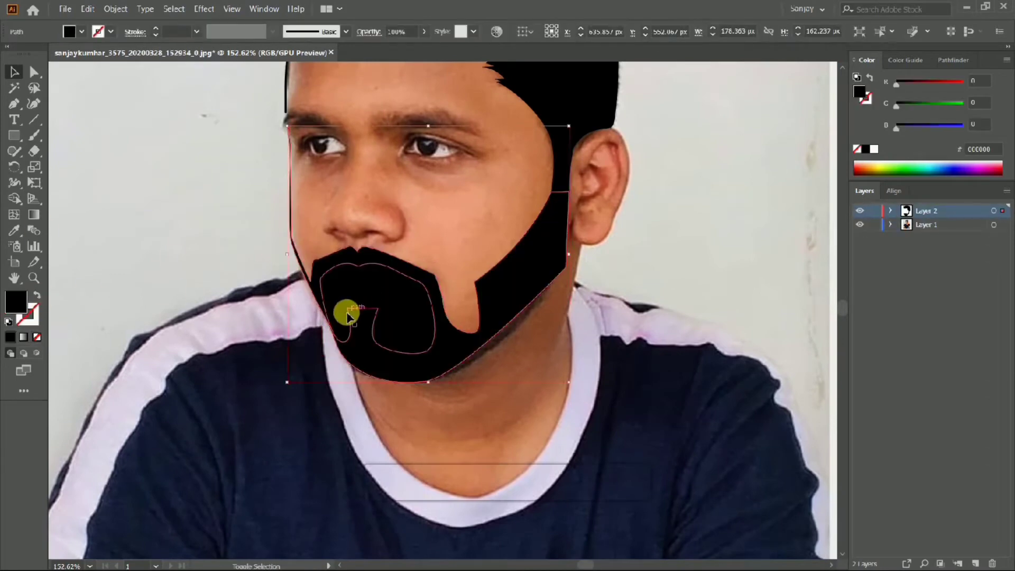
pyautogui.click(950, 59)
pyautogui.keyDown('alt'); pyautogui.click(521, 223); pyautogui.keyUp('alt')
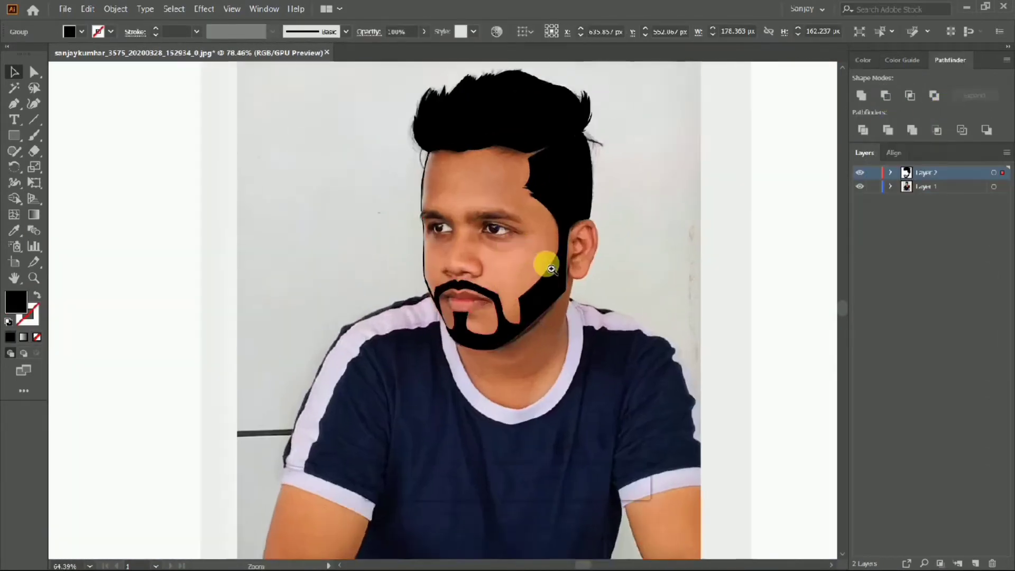
pyautogui.click(482, 226)
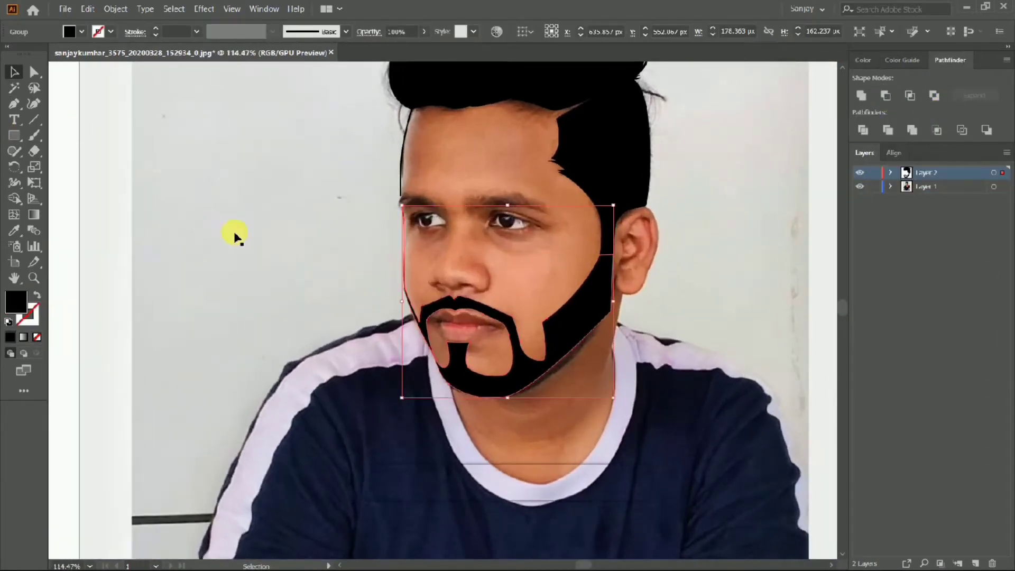
pyautogui.click(235, 235)
# - Trace a closed outline around the lips on Layer 2 with a black stroke and no fill, undoing the black-filled first attempt
pyautogui.scroll(4, 501, 356)
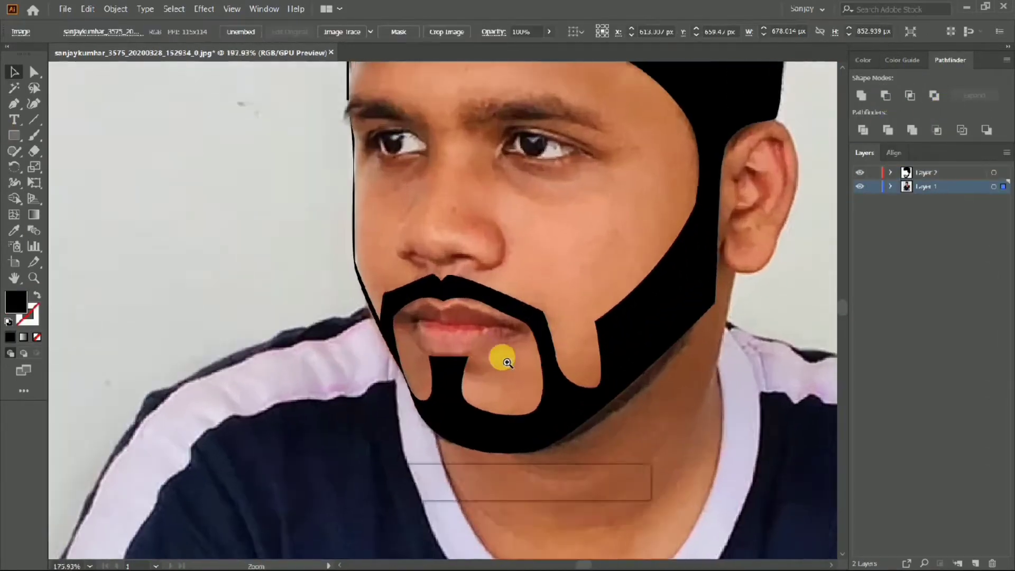
pyautogui.press('p')
pyautogui.scroll(-2, 373, 332)
pyautogui.click(409, 308)
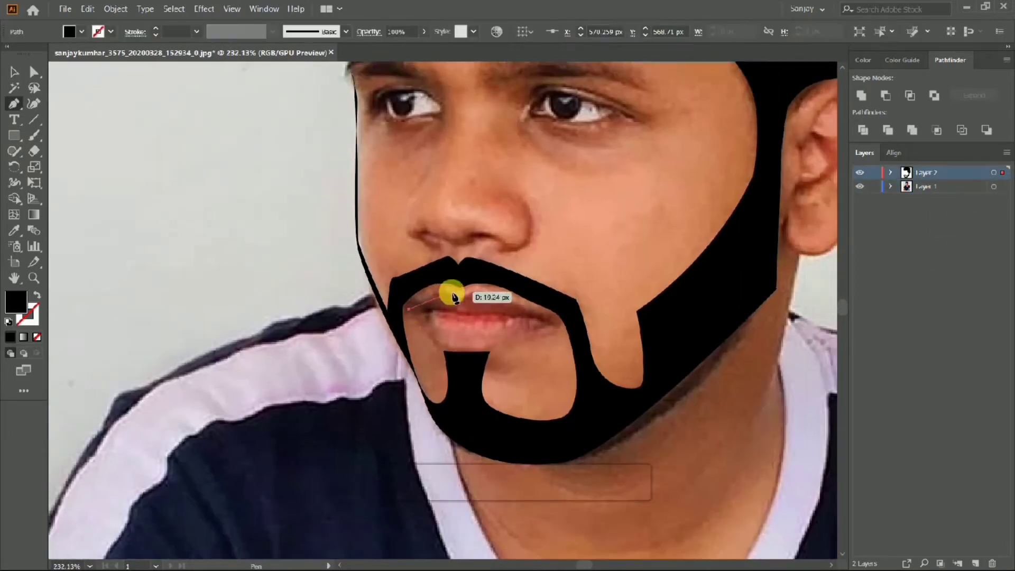
pyautogui.hotkey('ctrl', 'z')
pyautogui.click(30, 307)
pyautogui.click(911, 173)
pyautogui.click(411, 306)
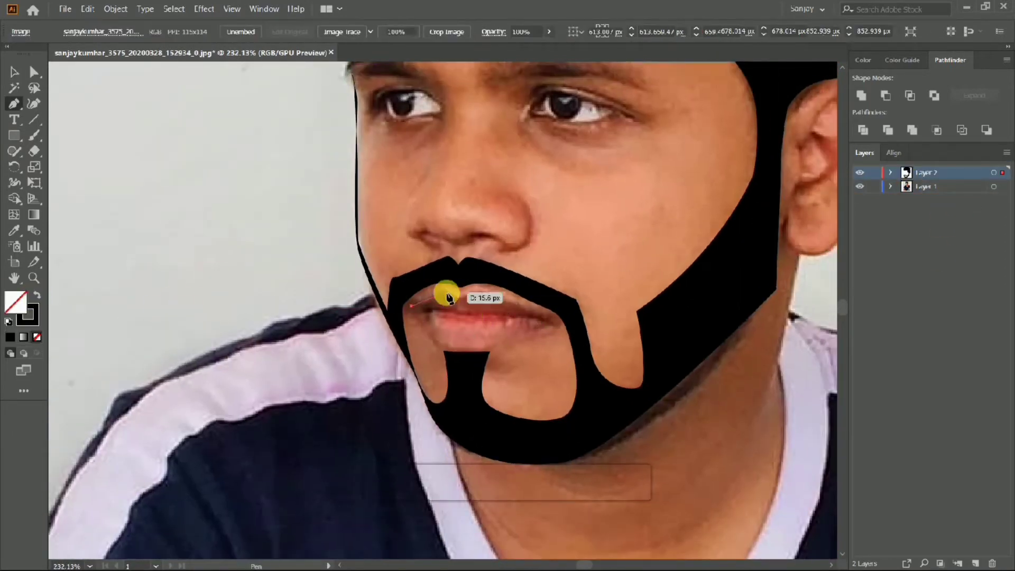
pyautogui.moveTo(458, 292); pyautogui.dragTo(479, 300)
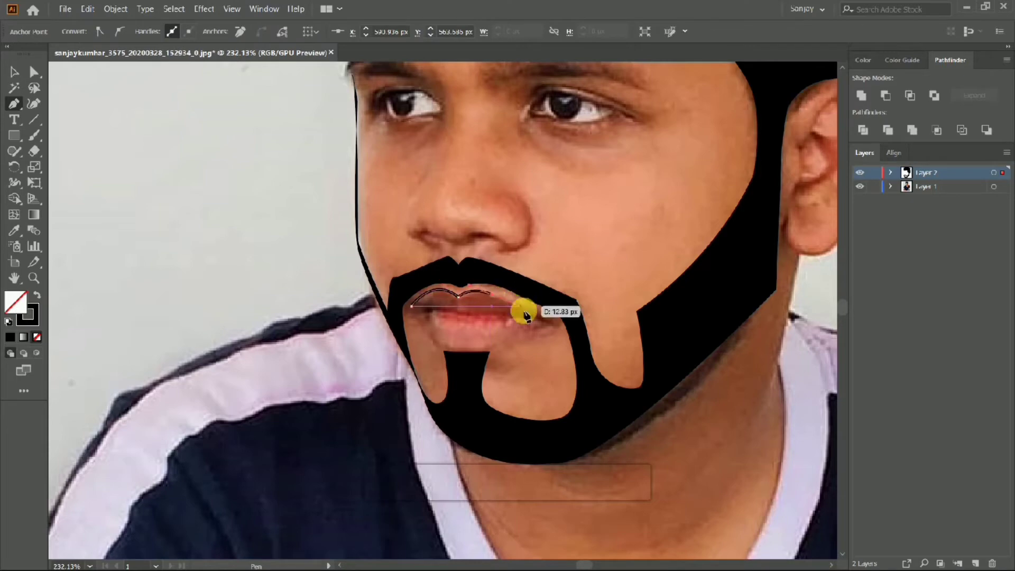
pyautogui.click(459, 357)
pyautogui.moveTo(413, 308); pyautogui.dragTo(495, 360)
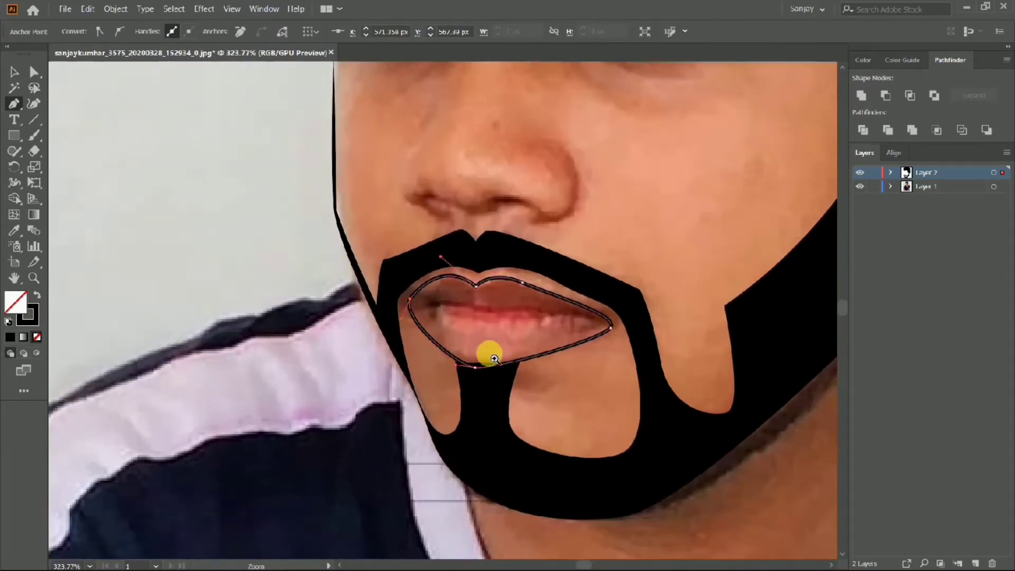
pyautogui.scroll(-2, 423, 298)
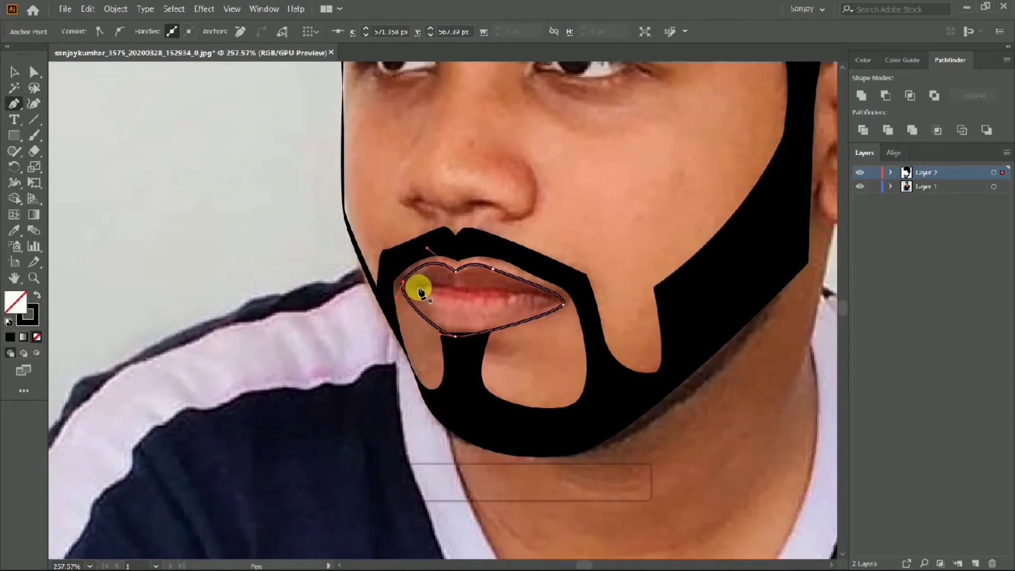
# - Draw the parting line between the lips as a separate path from the far mouth corner to the near one
pyautogui.keyDown('ctrl'); pyautogui.click(415, 287); pyautogui.keyUp('ctrl')
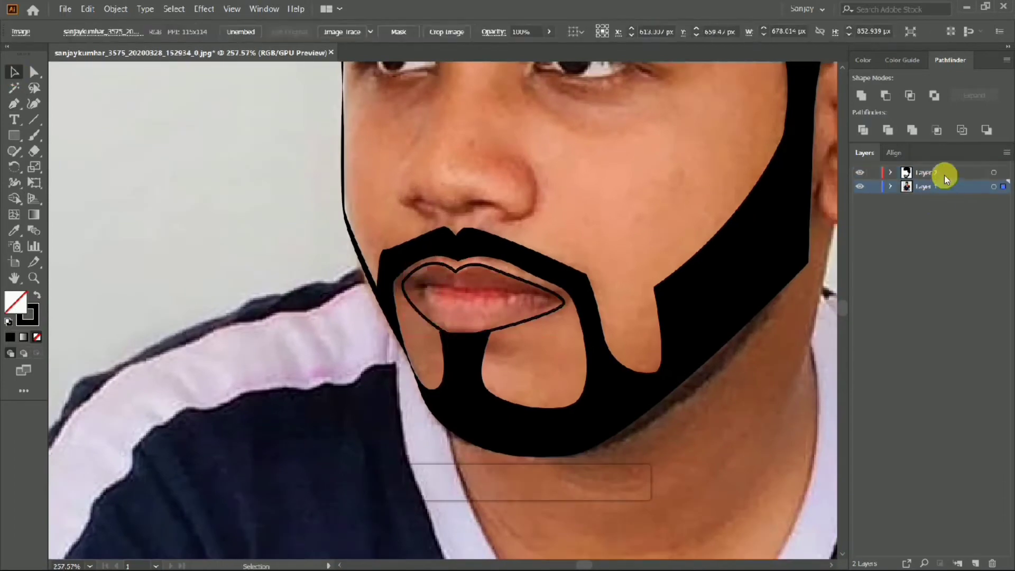
pyautogui.click(403, 288)
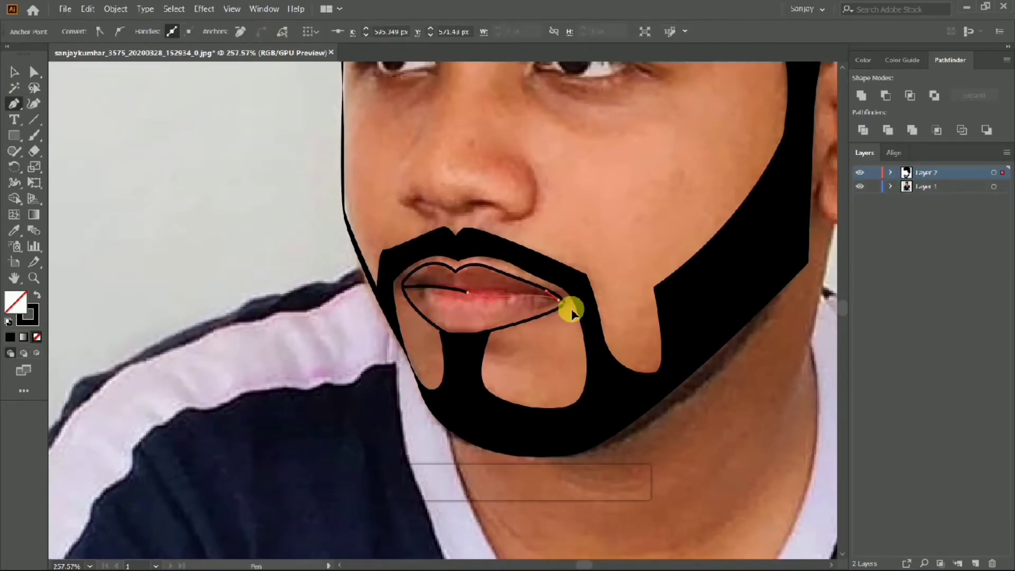
pyautogui.click(568, 308)
pyautogui.scroll(-4, 568, 308)
pyautogui.scroll(6, 504, 365)
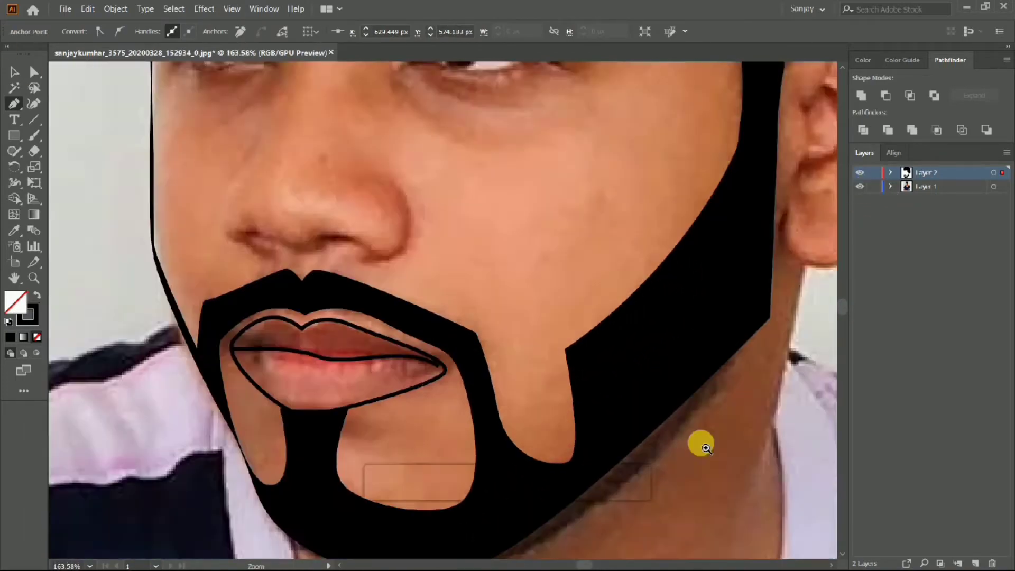
pyautogui.scroll(-2, 689, 442)
pyautogui.hotkey('ctrl', '0')
# - Undo the last part of the parting line between the lips and redraw it to the near mouth corner
pyautogui.click(14, 71)
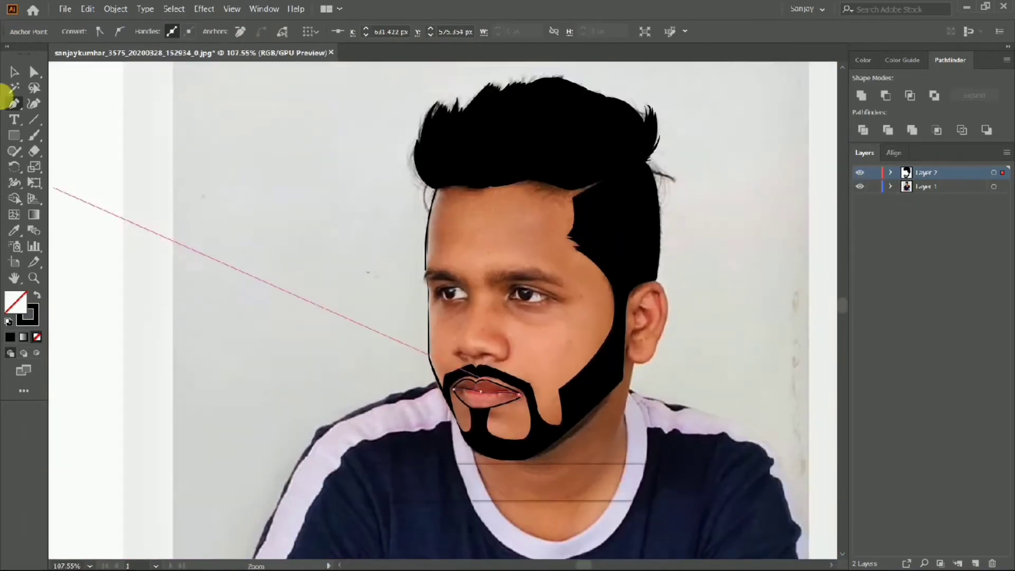
pyautogui.click(860, 186)
pyautogui.hotkey('ctrl', 'z')
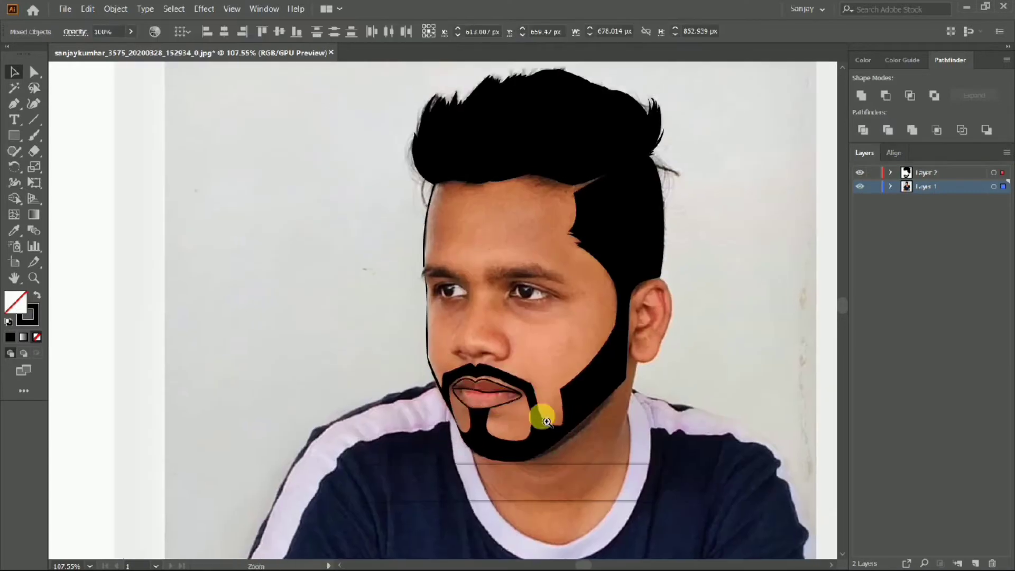
pyautogui.scroll(6, 548, 415)
pyautogui.scroll(-3, 372, 354)
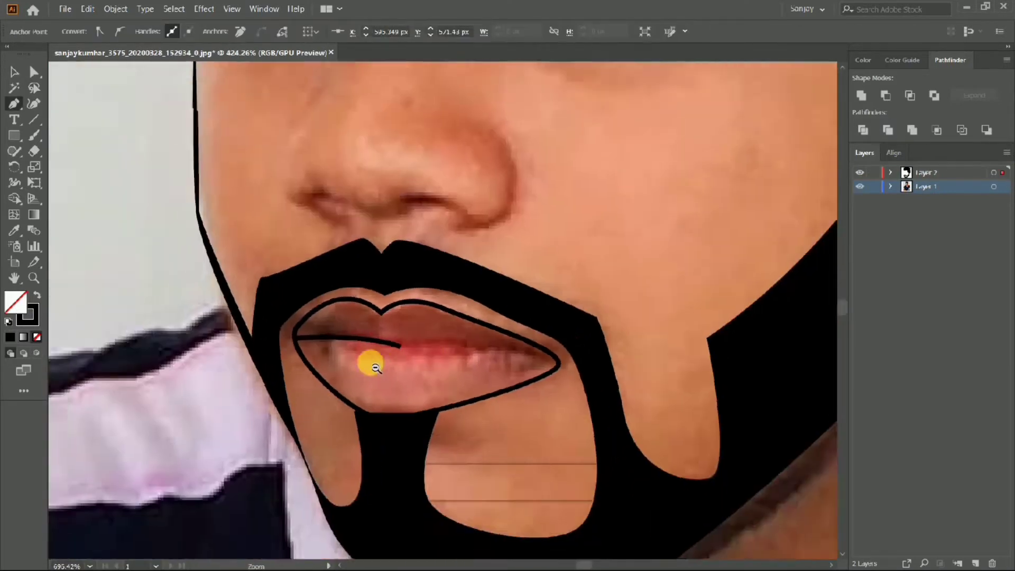
pyautogui.click(451, 347)
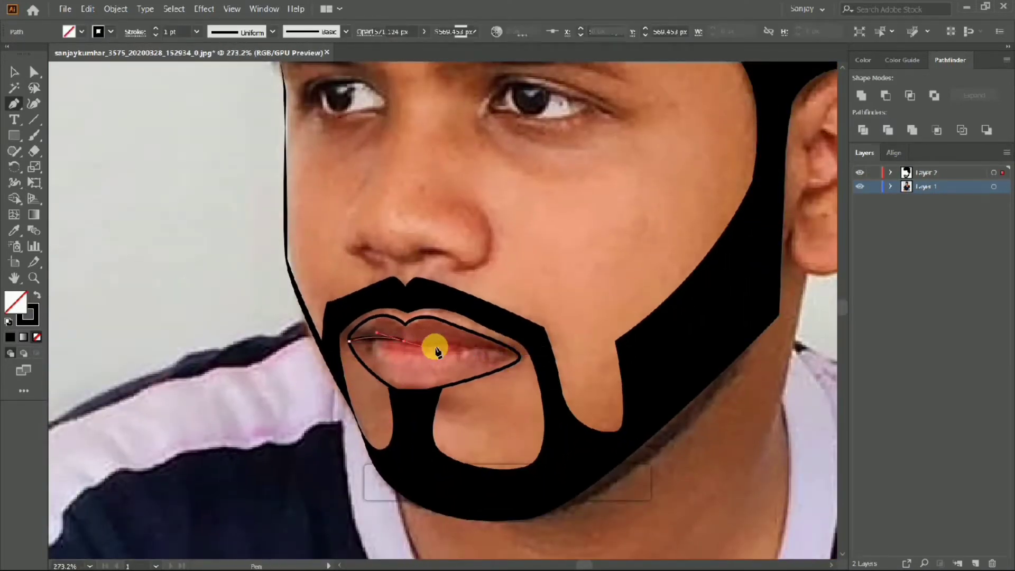
pyautogui.scroll(-3, 374, 354)
# - Hide Layer 1 to check the traced shapes without the photo, show it again, and deselect the mouth line
pyautogui.click(860, 186)
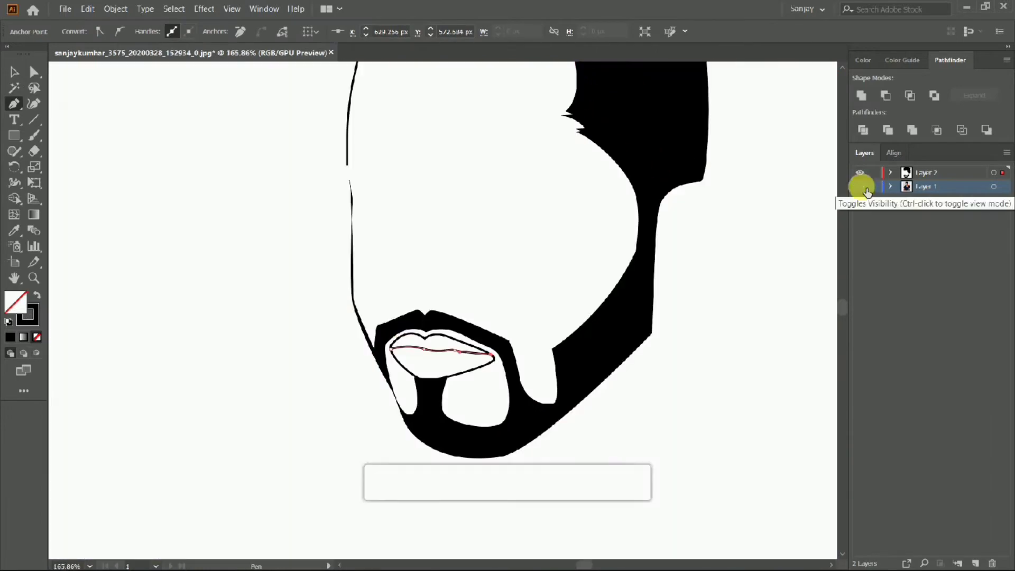
pyautogui.scroll(4, 524, 359)
pyautogui.scroll(-6, 460, 363)
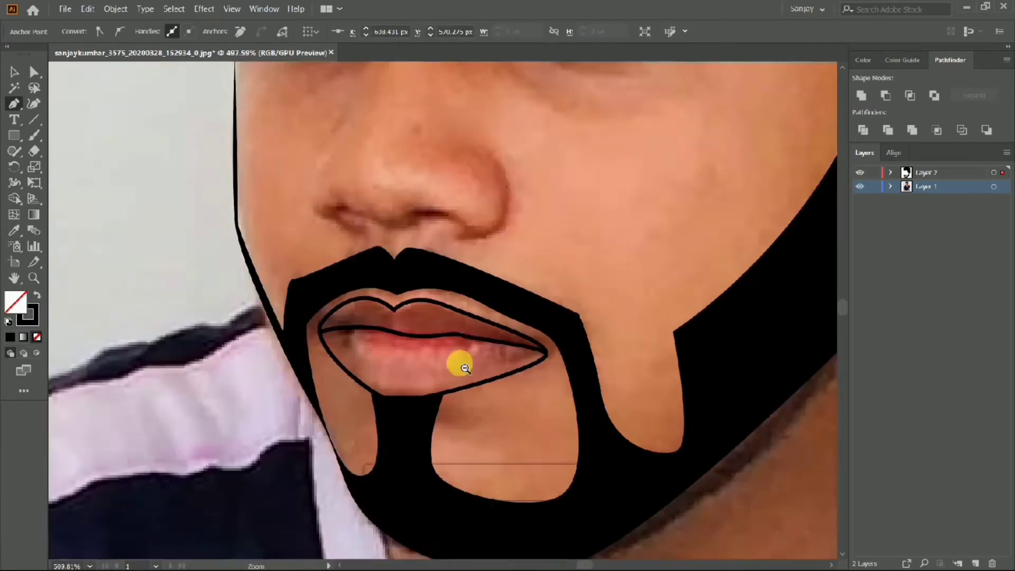
pyautogui.click(371, 295)
# - Trace the ear's outer contour on Layer 2 with a black stroke, from the hair over the rim and around the lobe
pyautogui.hotkey('ctrl', '=')
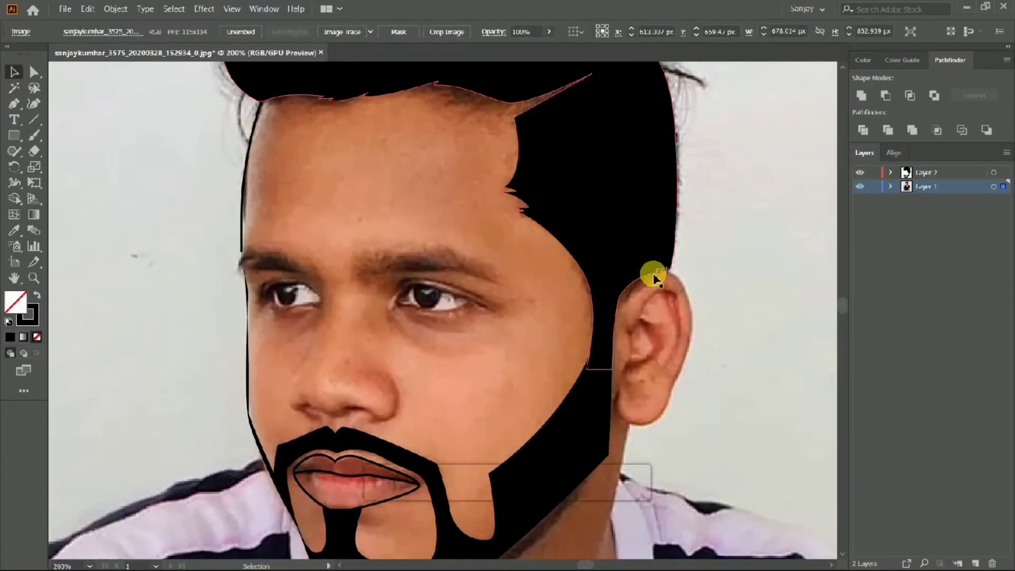
pyautogui.press('p')
pyautogui.click(926, 172)
pyautogui.click(626, 297)
pyautogui.moveTo(672, 272); pyautogui.dragTo(696, 301)
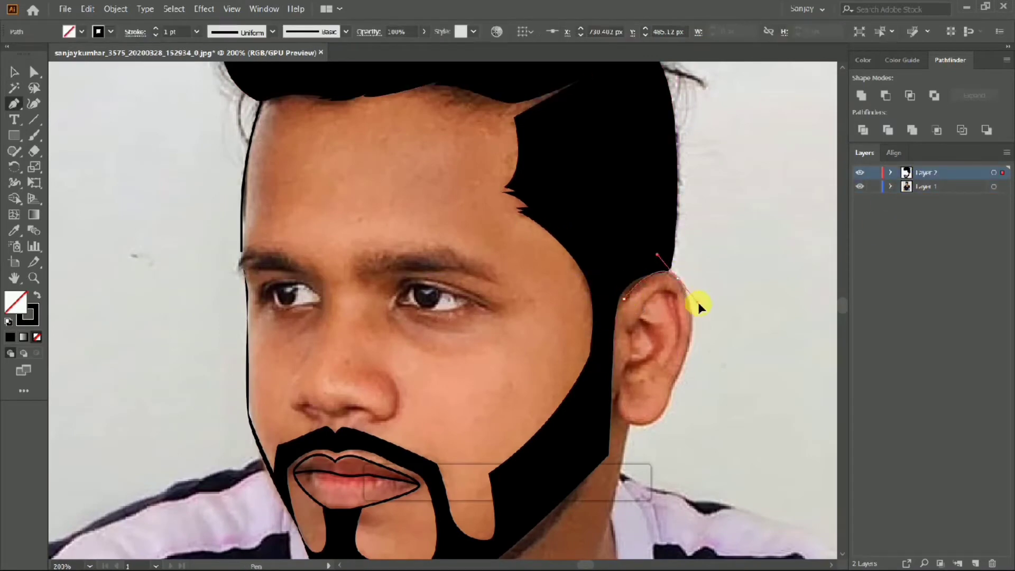
pyautogui.moveTo(633, 425); pyautogui.dragTo(610, 419)
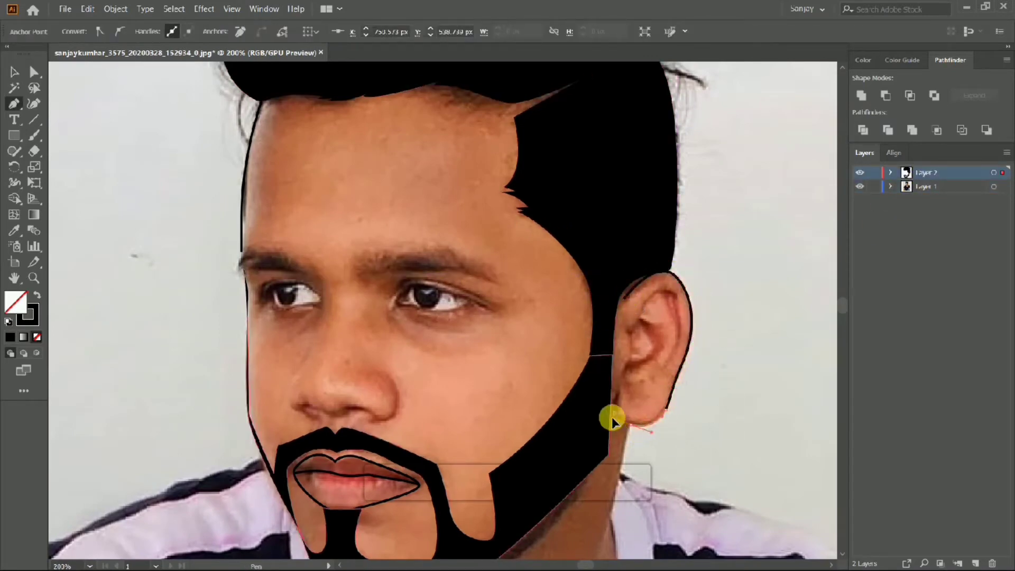
pyautogui.click(618, 393)
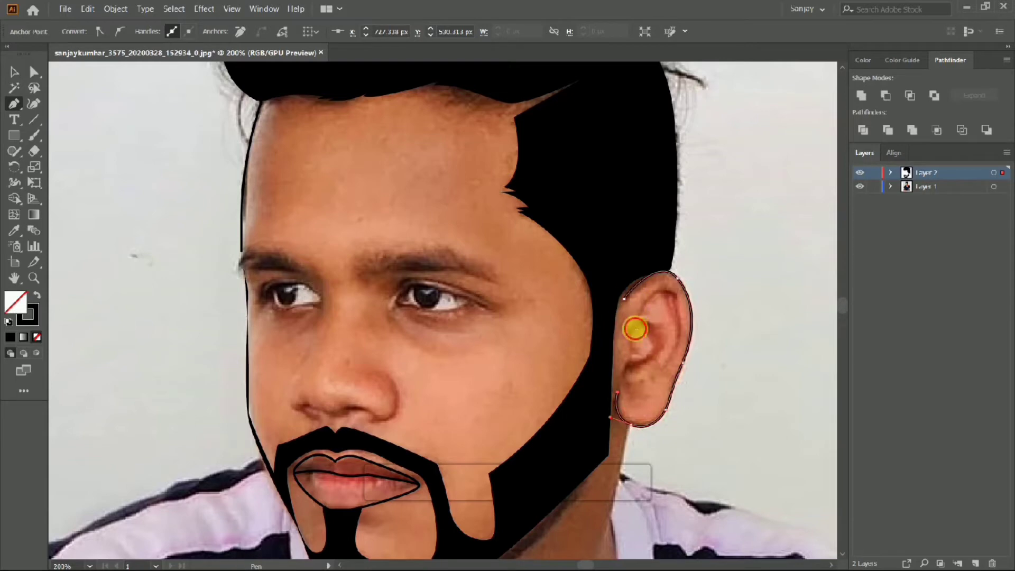
# - Draw the ear's inner lines as separate black strokes: the inner rim, the front fold and the curve around the ear opening
pyautogui.moveTo(635, 329); pyautogui.dragTo(676, 290)
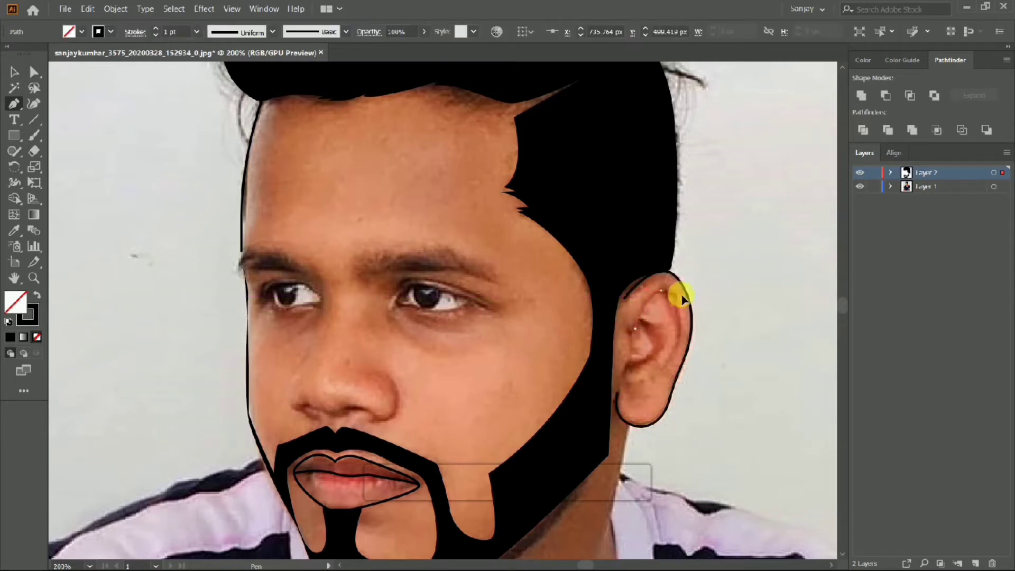
pyautogui.click(627, 326)
pyautogui.moveTo(626, 366); pyautogui.dragTo(623, 383)
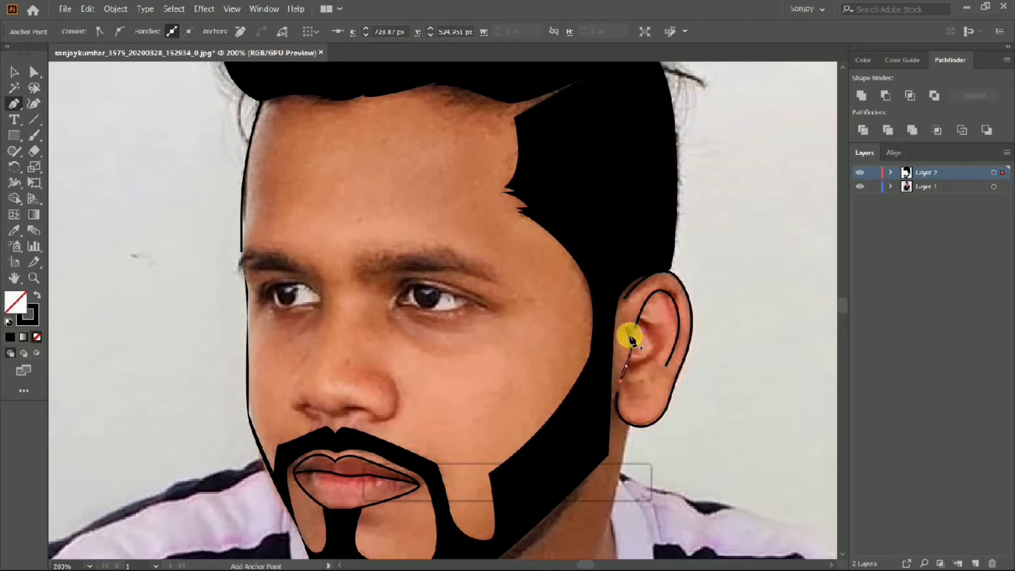
pyautogui.moveTo(651, 350); pyautogui.dragTo(635, 366)
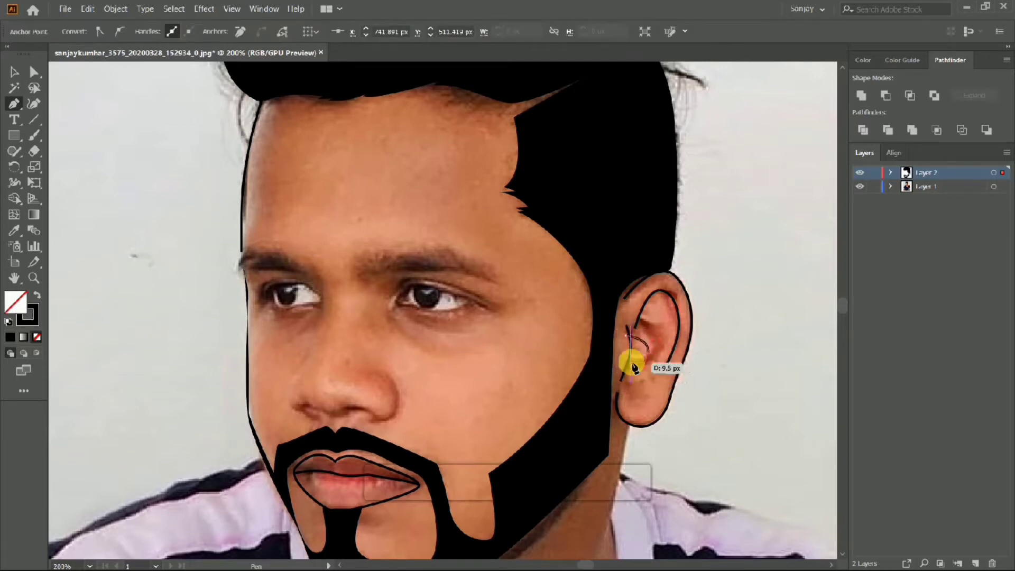
pyautogui.scroll(-3, 356, 333)
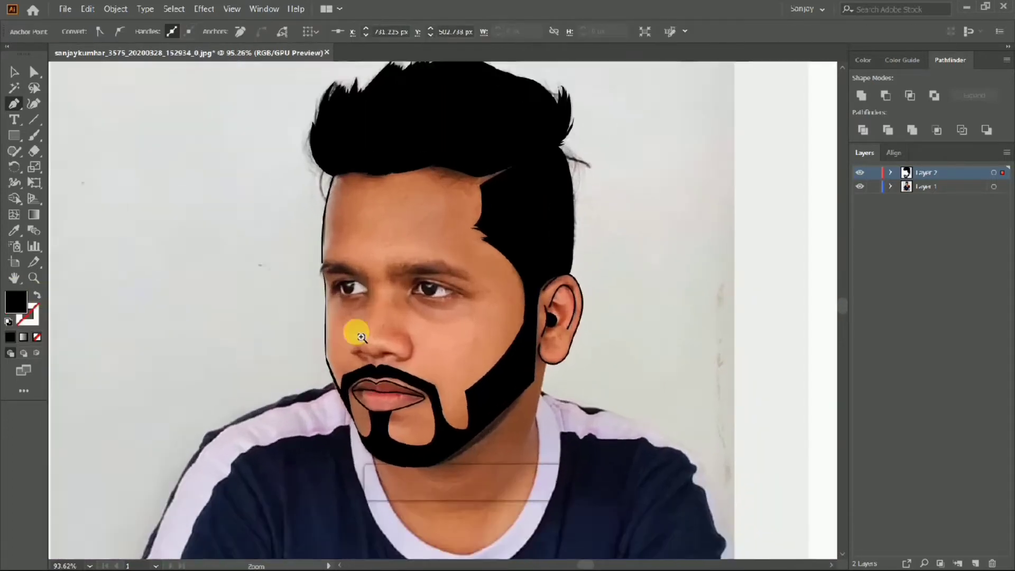
pyautogui.scroll(5, 607, 340)
pyautogui.moveTo(622, 329); pyautogui.dragTo(592, 364)
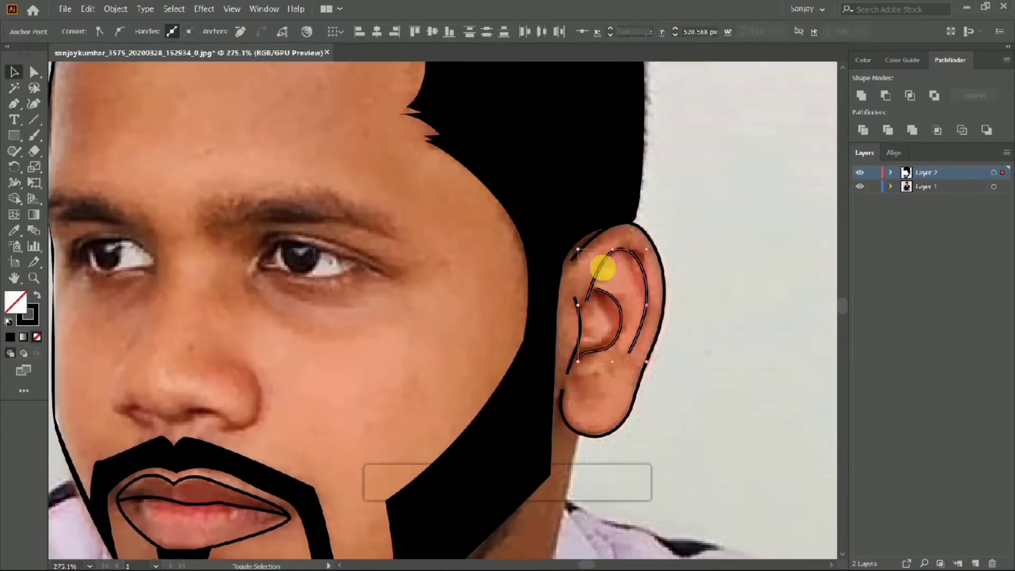
# - Give the inner ear lines a tapered width profile and a stroke weight of 0.75 pt
pyautogui.press('v')
pyautogui.click(582, 328)
pyautogui.click(238, 32)
pyautogui.click(238, 77)
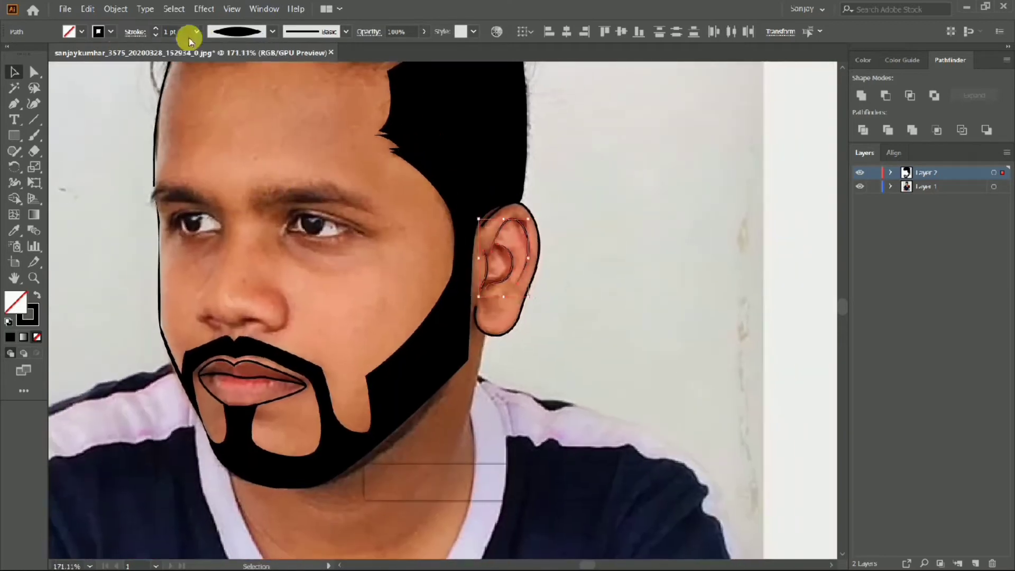
pyautogui.click(155, 35)
# - Draw the upper eyelid crease above the eye nearer the ear with a black stroke, adding a short second line at its outer end
pyautogui.scroll(4, 393, 213)
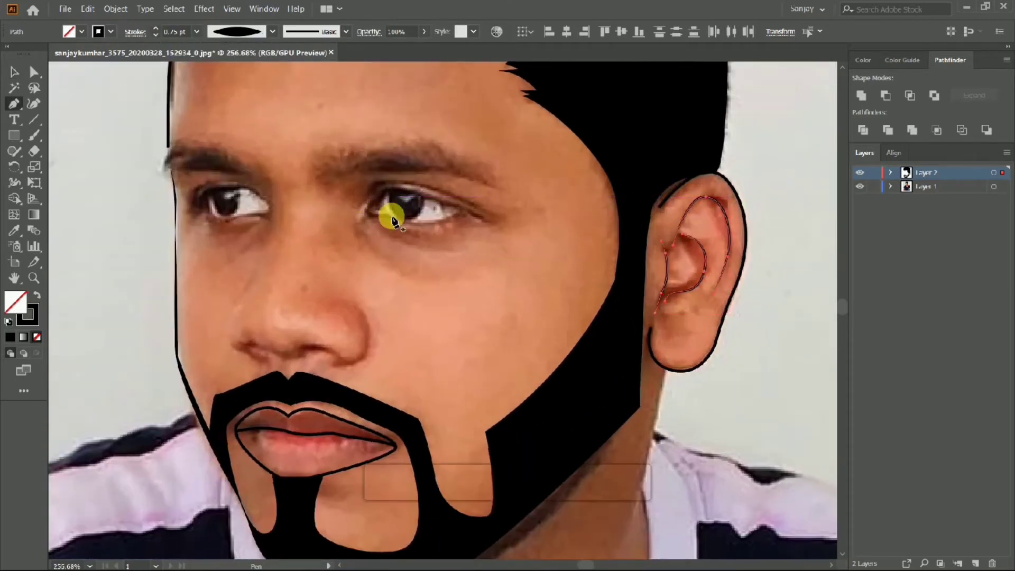
pyautogui.scroll(1, 371, 218)
pyautogui.click(384, 262)
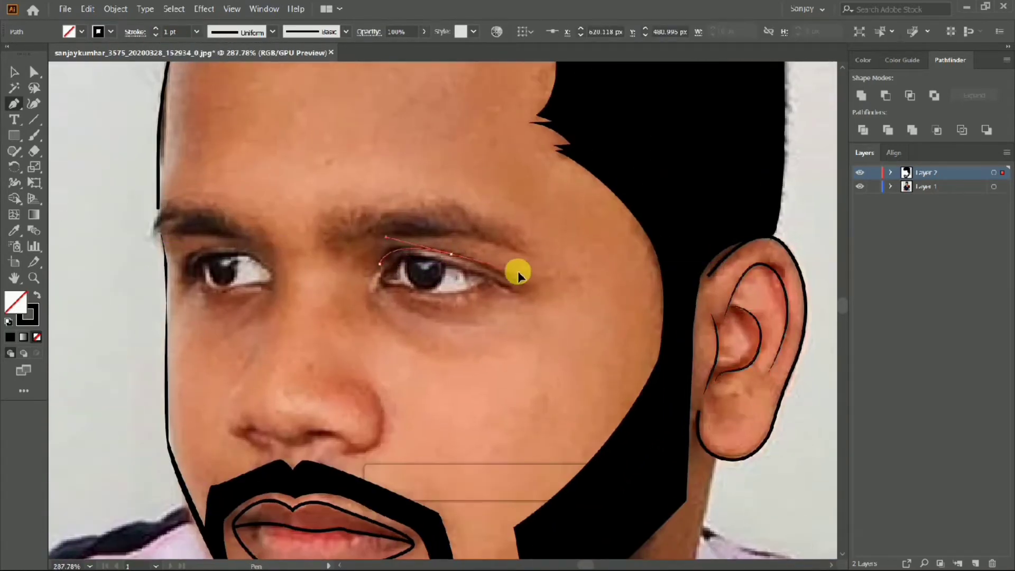
pyautogui.click(526, 283)
pyautogui.scroll(2, 508, 288)
pyautogui.click(495, 263)
pyautogui.scroll(-3, 551, 272)
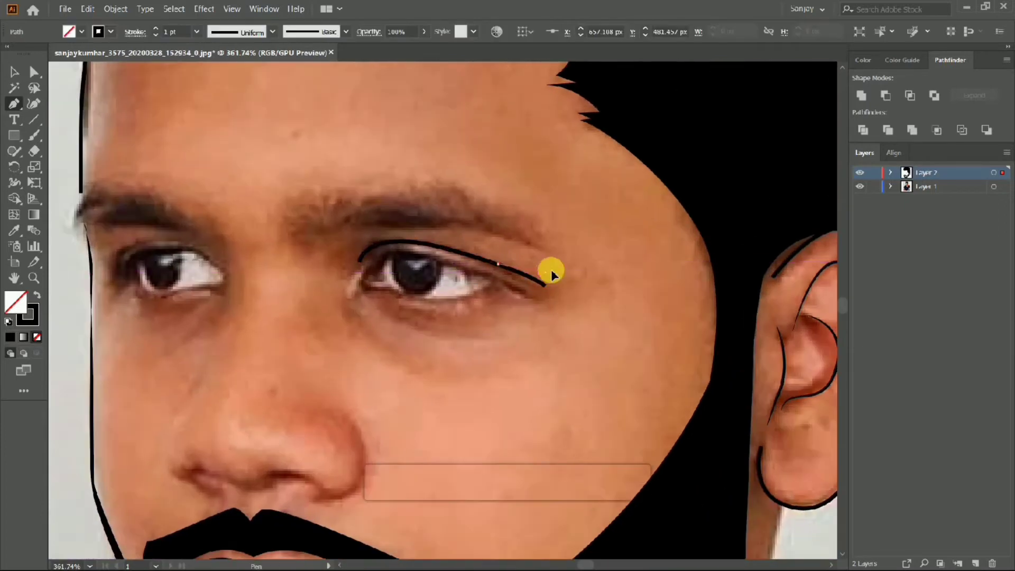
pyautogui.scroll(4, 359, 301)
pyautogui.scroll(-2, 441, 324)
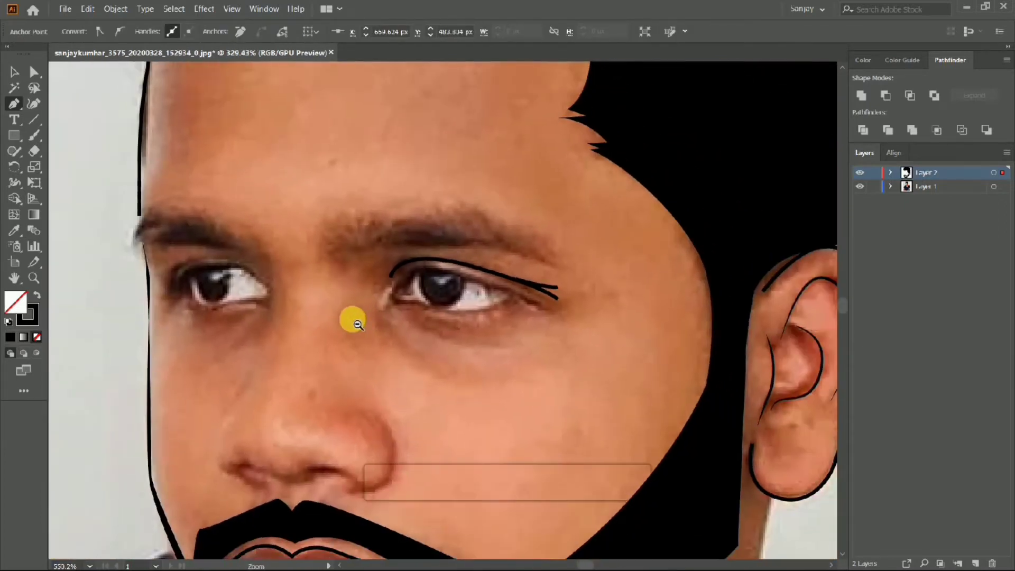
# - Trace the lash shape around the eye nearer the ear, following the lid edges and both corners and returning along the inner edge
pyautogui.moveTo(381, 304); pyautogui.dragTo(385, 307)
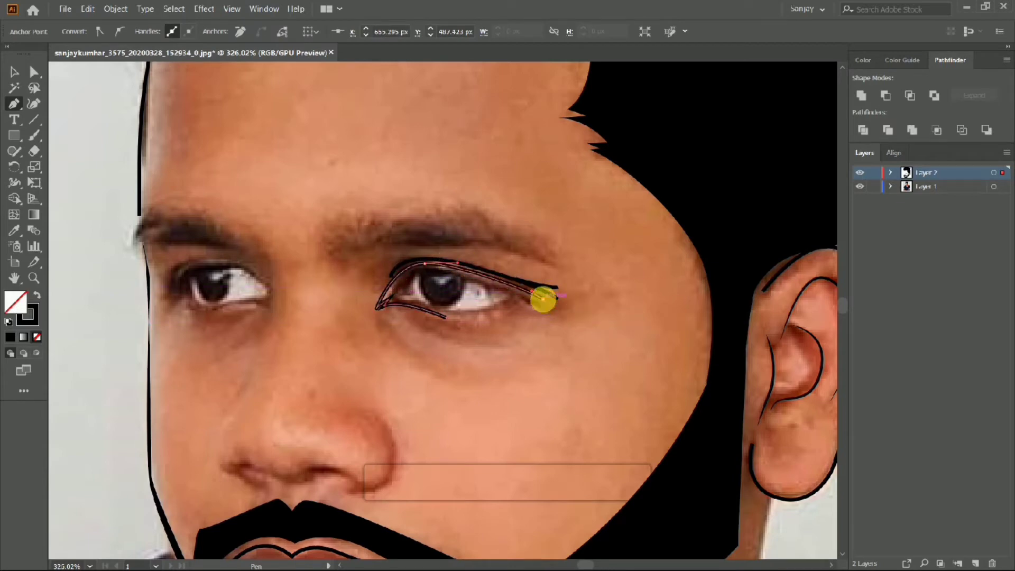
pyautogui.click(511, 300)
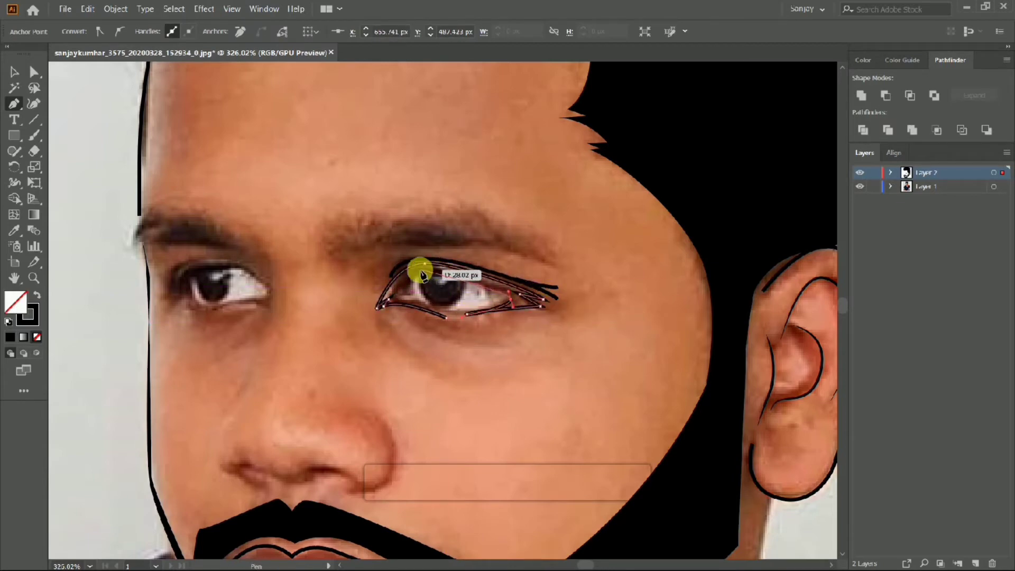
pyautogui.moveTo(420, 271); pyautogui.dragTo(391, 278)
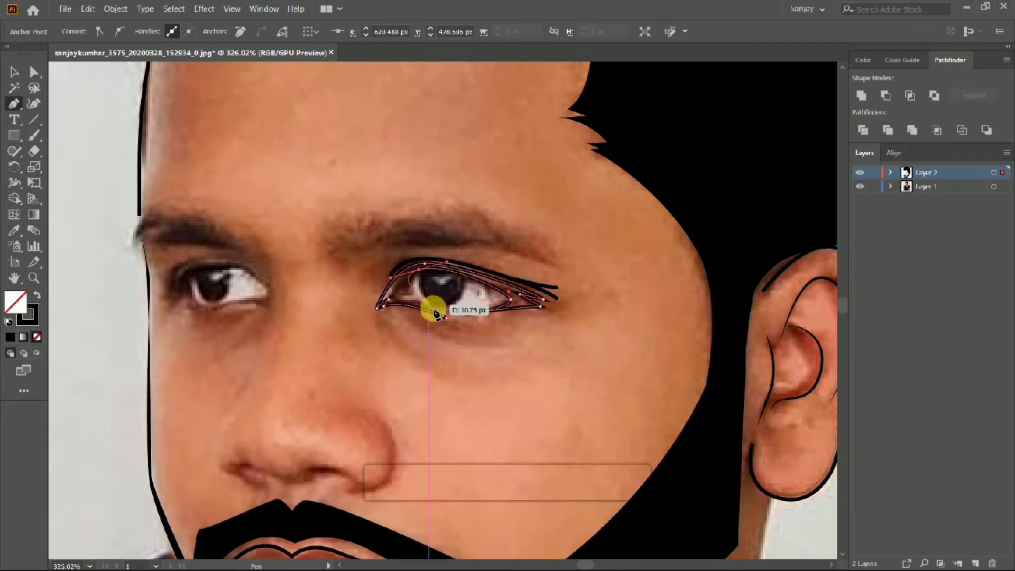
pyautogui.moveTo(421, 304); pyautogui.dragTo(443, 300)
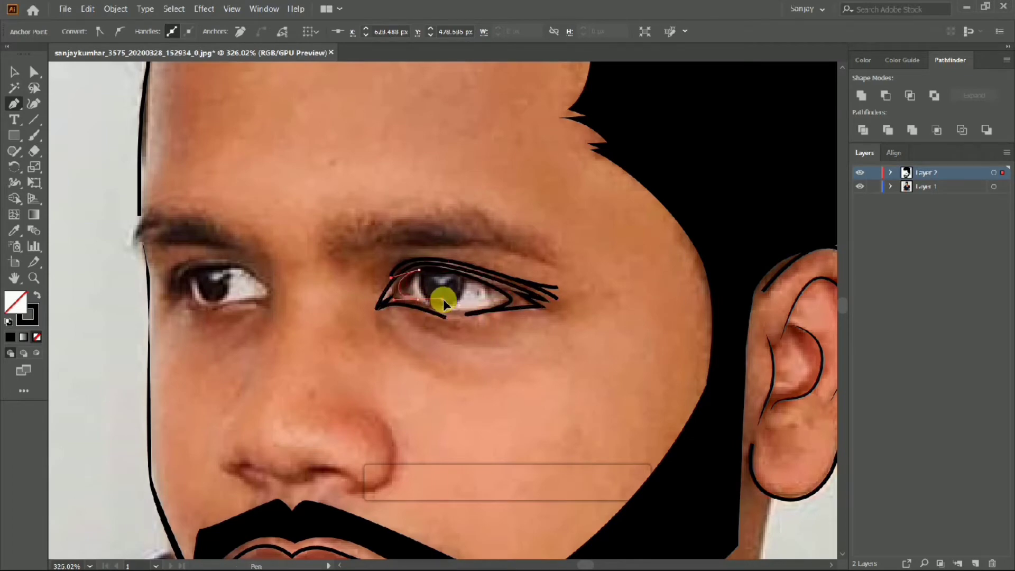
# - Undo the last inner-edge points, redraw them around the inner corner to close the lash shape, and fill it black
pyautogui.hotkey('ctrl', 'z')
pyautogui.scroll(3, 445, 315)
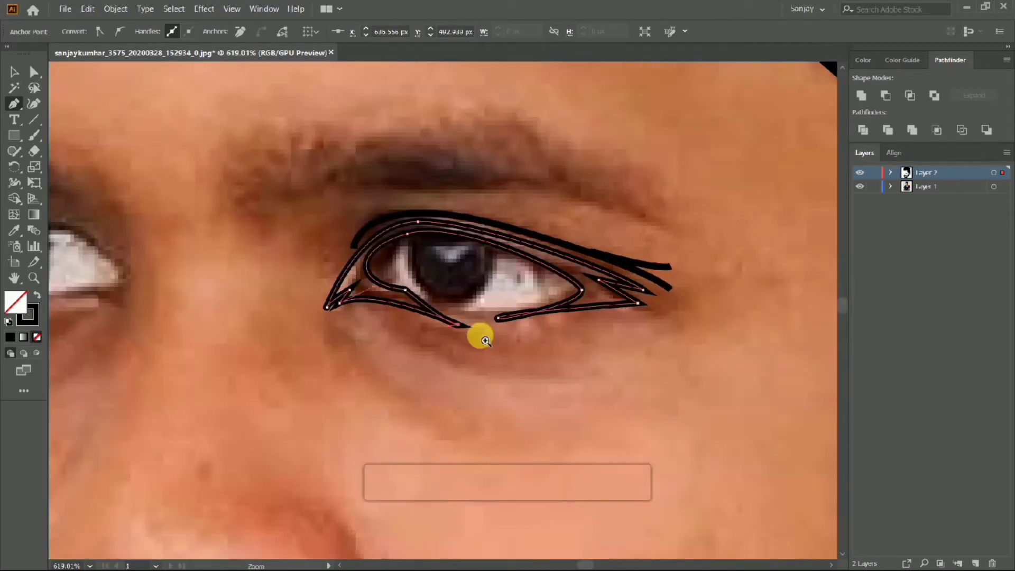
pyautogui.hotkey('ctrl', 'z')
pyautogui.hotkey('ctrl', 'z')
pyautogui.moveTo(426, 231); pyautogui.dragTo(382, 233)
pyautogui.click(385, 279)
pyautogui.scroll(-2, 385, 279)
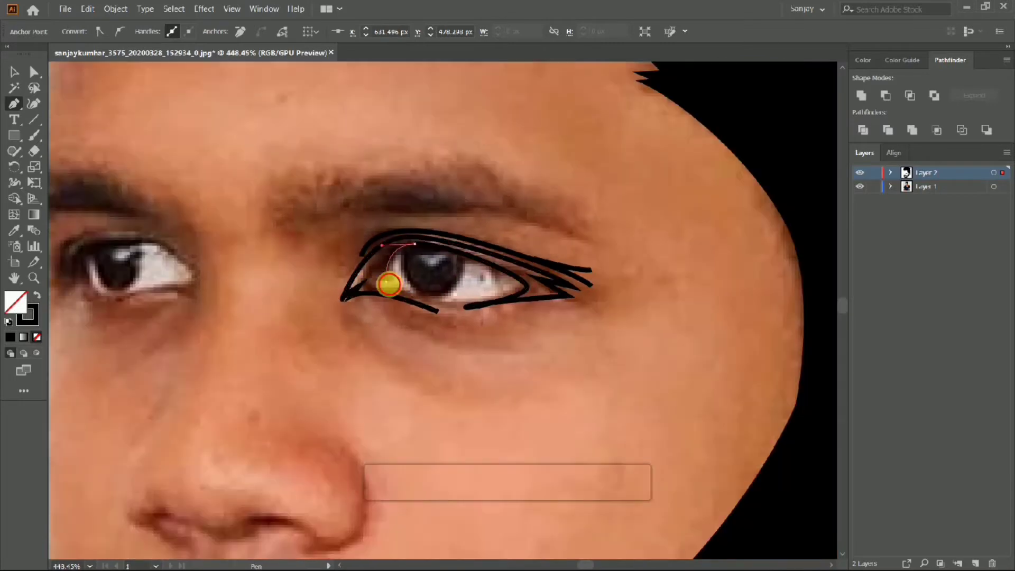
pyautogui.scroll(-4, 433, 306)
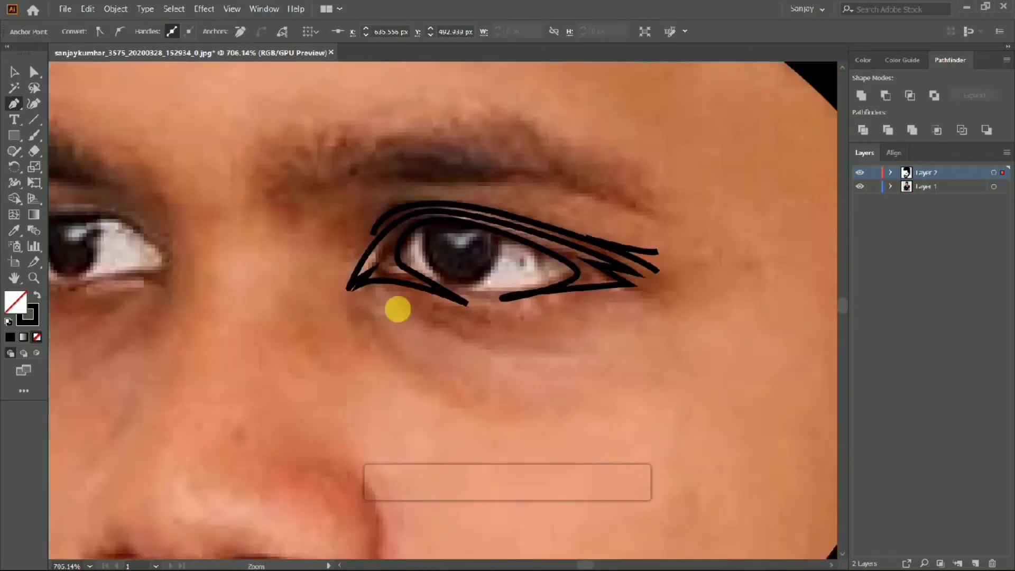
pyautogui.scroll(-2, 308, 298)
pyautogui.scroll(2, 236, 265)
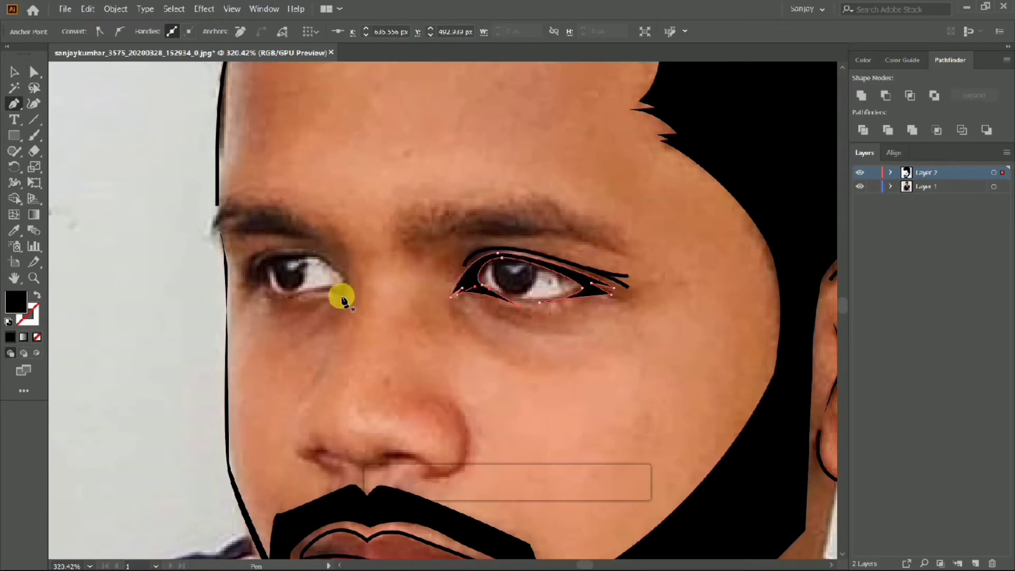
# - Trace the lash shape around the eye farther from the ear as a closed path and fill it black
pyautogui.moveTo(343, 300); pyautogui.dragTo(321, 289)
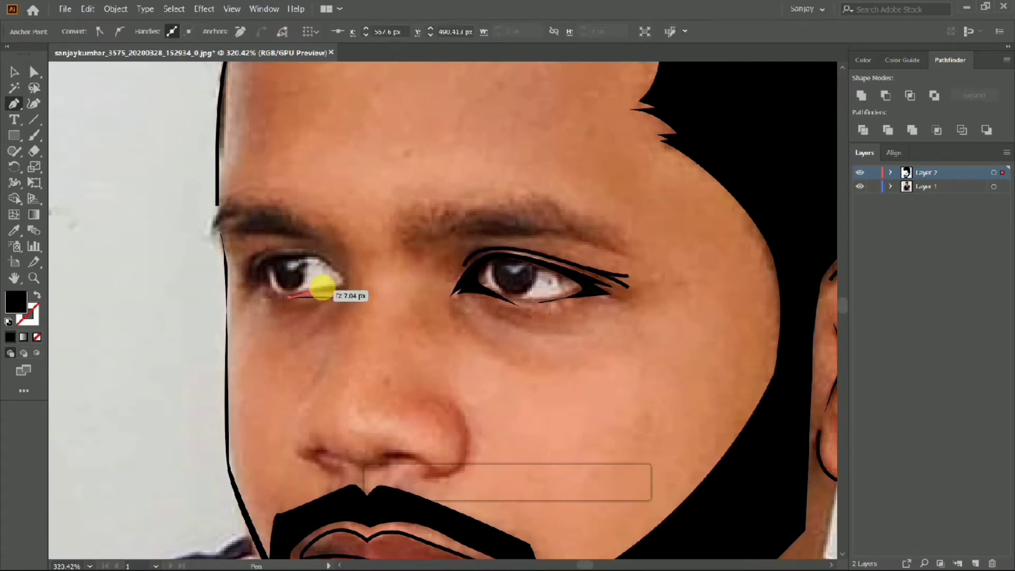
pyautogui.click(37, 294)
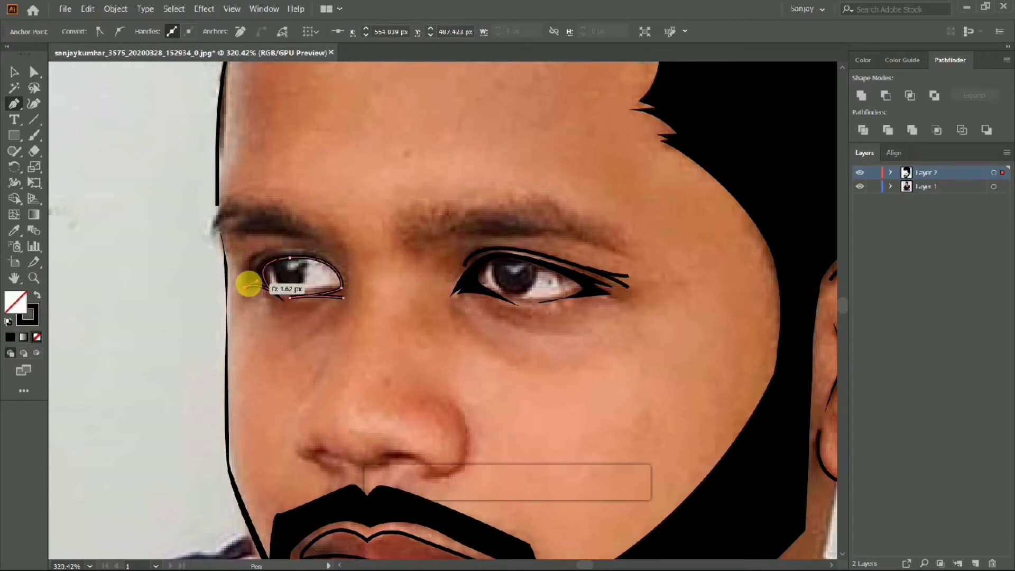
pyautogui.moveTo(275, 261); pyautogui.dragTo(320, 253)
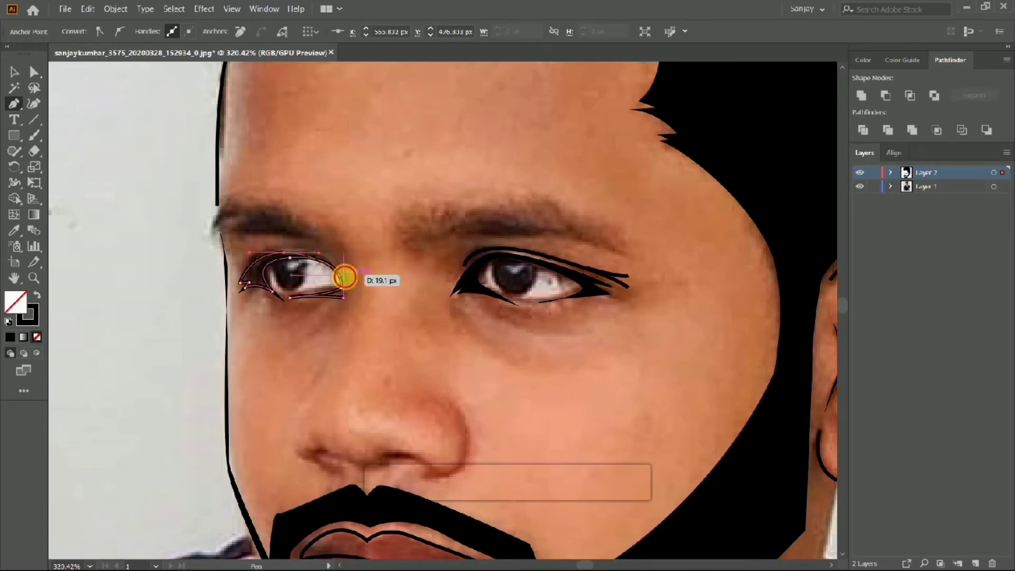
pyautogui.scroll(-5, 317, 302)
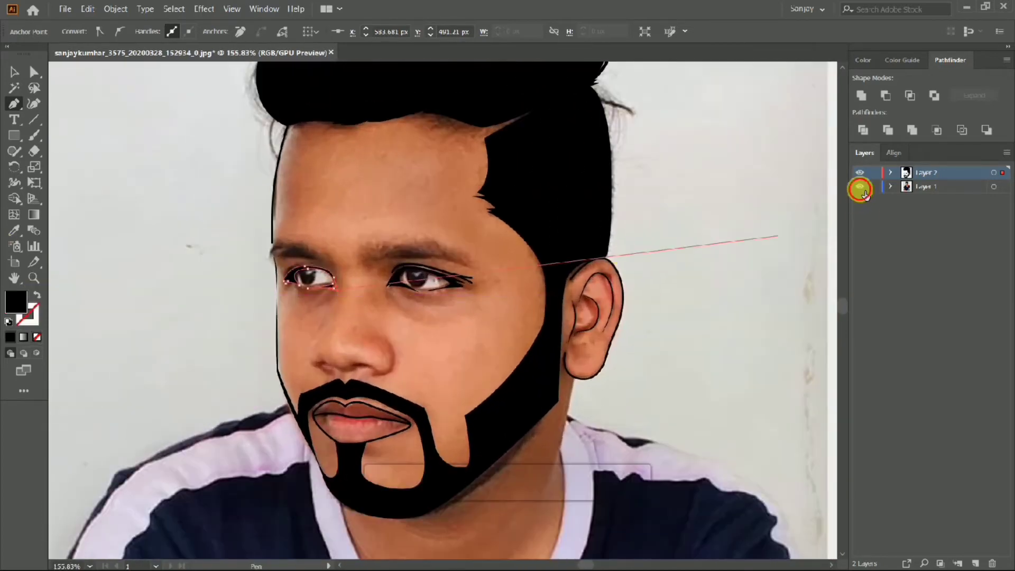
# - Toggle Layer 1's visibility to check the traced eyes without the photo, and zoom back in on them
pyautogui.click(860, 188)
pyautogui.scroll(4, 465, 347)
pyautogui.click(14, 73)
pyautogui.click(464, 261)
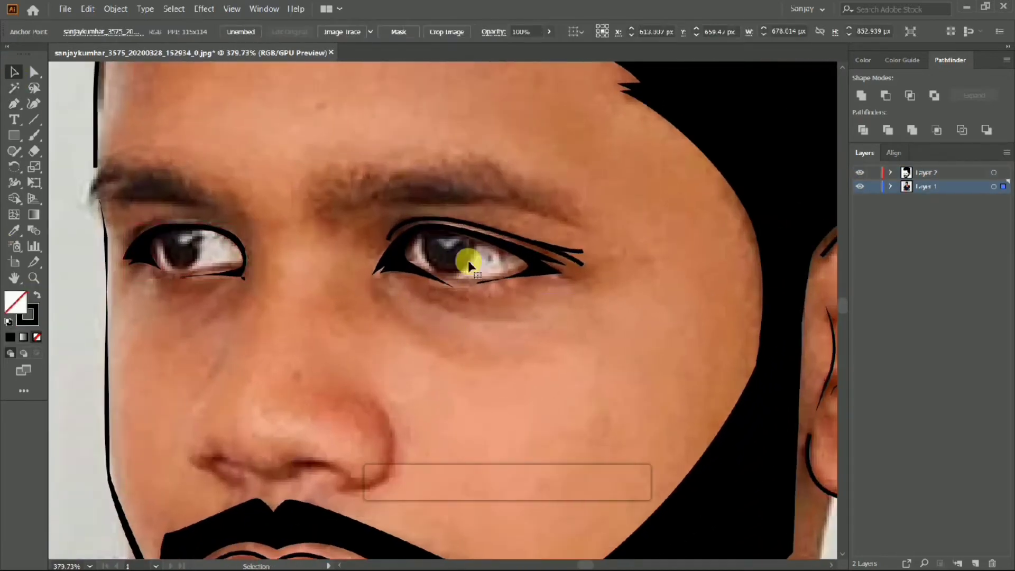
# - Trace the white of the eye nearer the ear on Layer 2, keeping the outline within the black lash shape
pyautogui.scroll(-2, 494, 267)
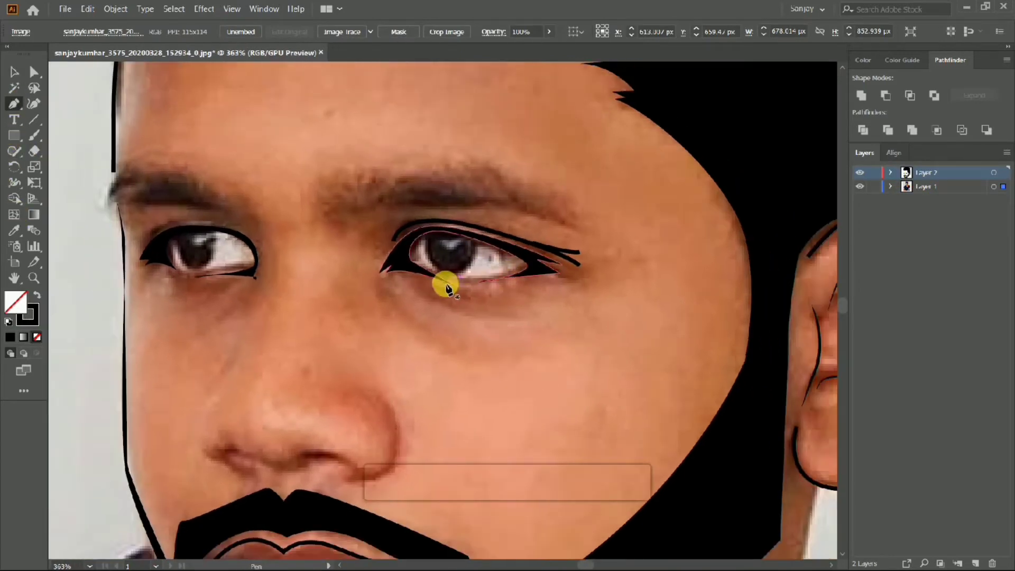
pyautogui.keyDown('ctrl'); pyautogui.click(493, 241); pyautogui.keyUp('ctrl')
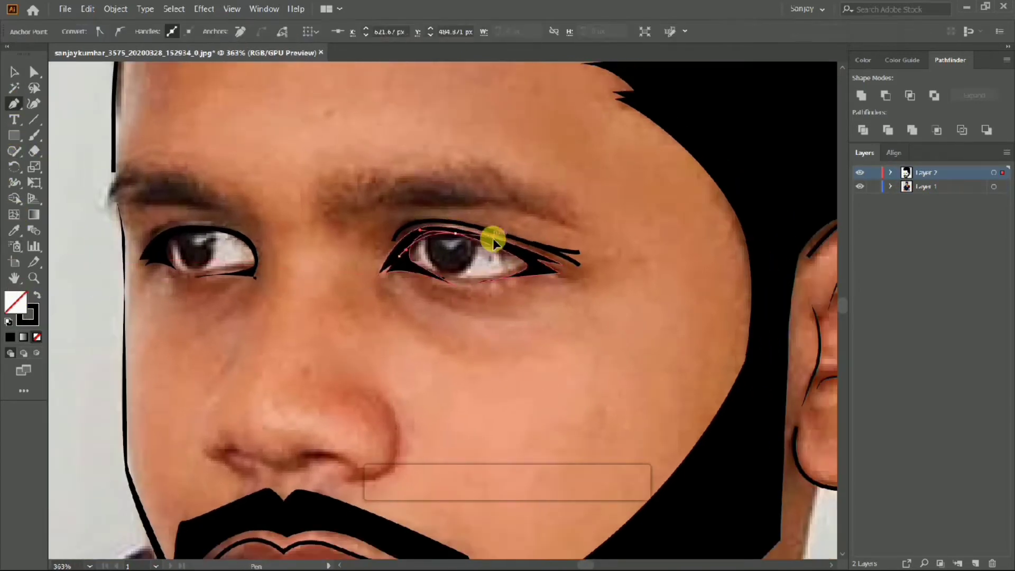
pyautogui.hotkey('ctrl', 'z')
pyautogui.hotkey('ctrl', 'z')
pyautogui.scroll(3, 508, 265)
pyautogui.moveTo(369, 201); pyautogui.dragTo(391, 203)
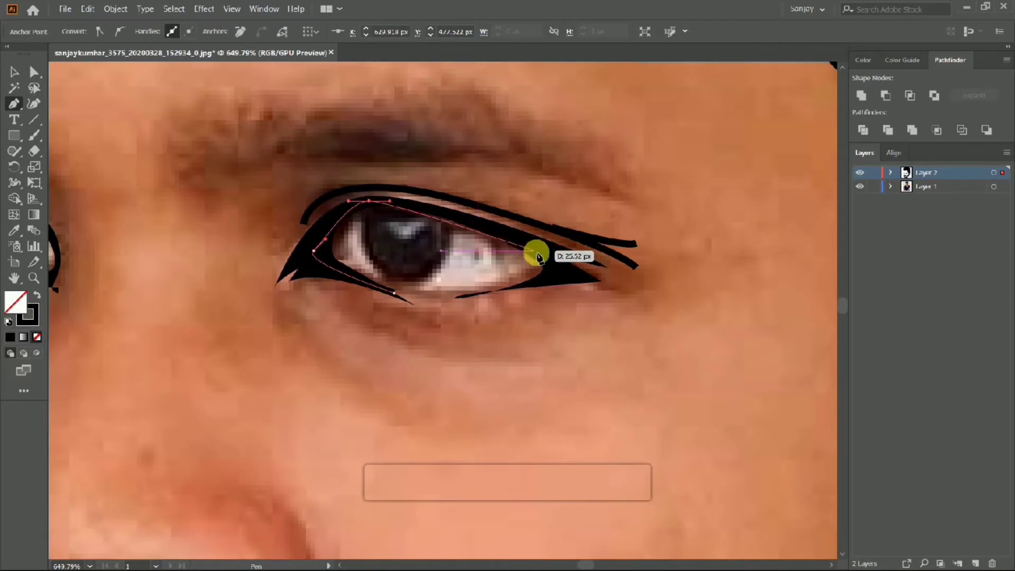
pyautogui.moveTo(542, 255); pyautogui.dragTo(558, 276)
pyautogui.click(534, 283)
pyautogui.moveTo(458, 303); pyautogui.dragTo(459, 302)
pyautogui.moveTo(419, 304); pyautogui.dragTo(392, 294)
# - Try filling the nearer eye's white shape with light grey and sending it to the back
pyautogui.scroll(-2, 392, 286)
pyautogui.hotkey('shift', 'x')
pyautogui.doubleClick(20, 298)
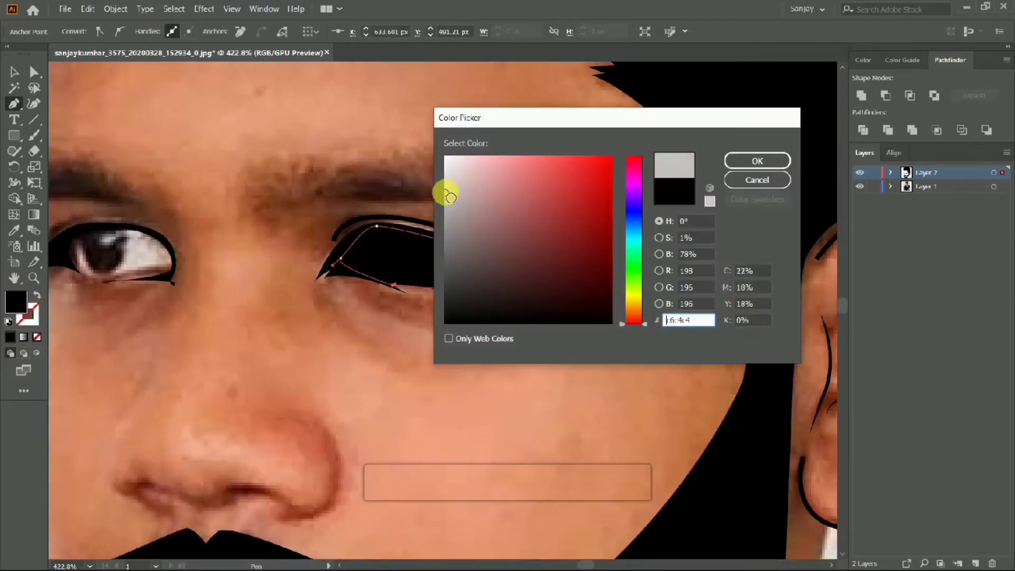
pyautogui.click(722, 164)
pyautogui.rightClick(382, 258)
pyautogui.click(537, 407)
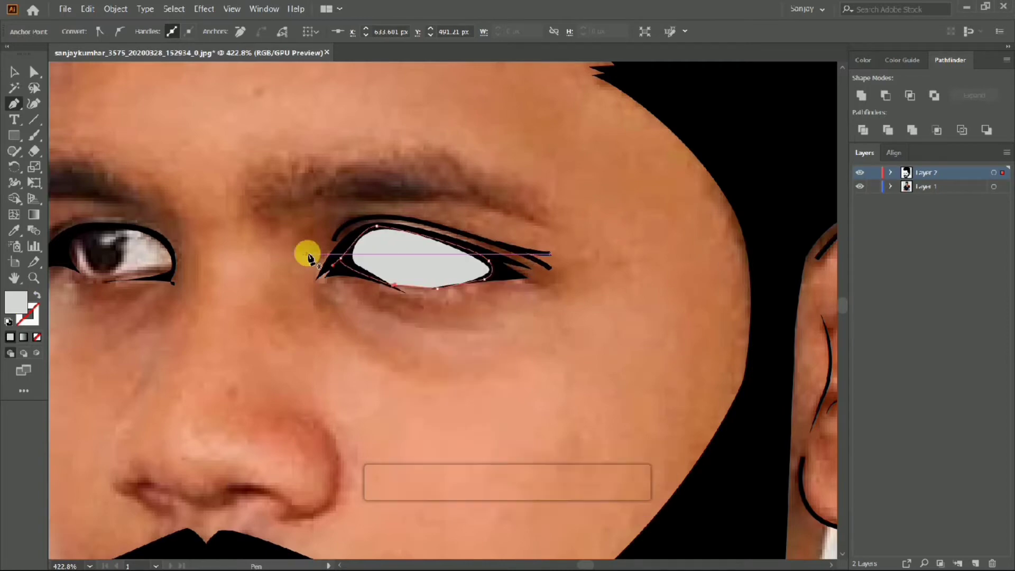
pyautogui.scroll(-2, 306, 254)
# - Undo the stacking change, the grey fill and the closing segment of the nearer eye's white shape
pyautogui.click(14, 72)
pyautogui.scroll(4, 442, 288)
pyautogui.hotkey('ctrl', 'z')
pyautogui.hotkey('ctrl', 'z')
pyautogui.hotkey('ctrl', 'z')
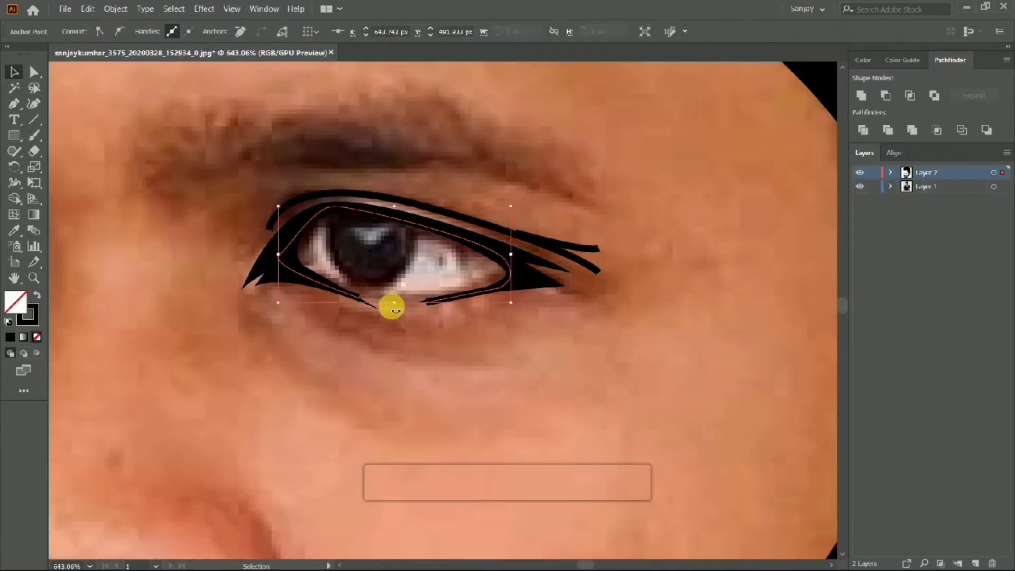
# - Close the nearer eye's white shape, fill it with light grey without a stroke, and send it to the back
pyautogui.click(359, 299)
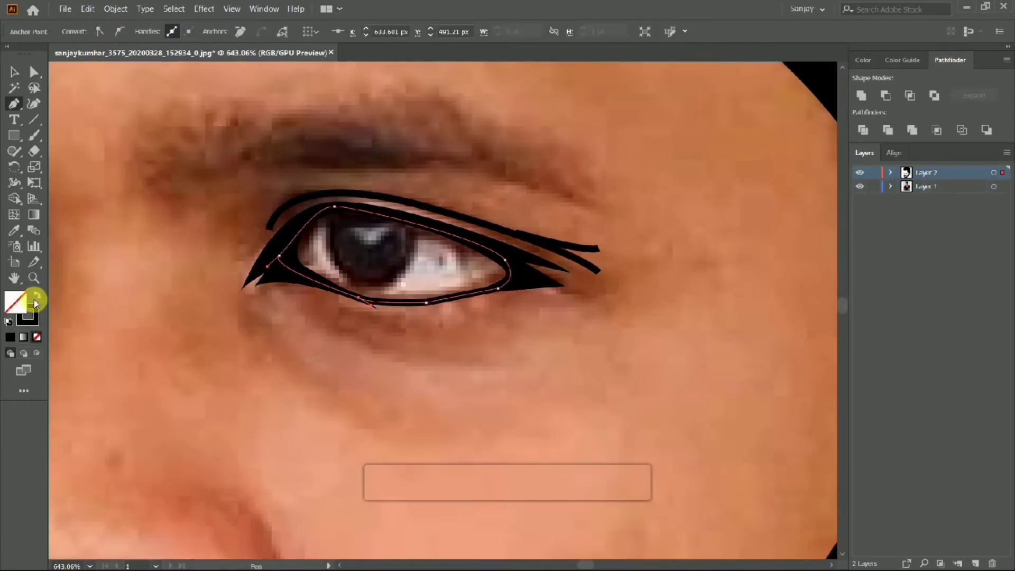
pyautogui.click(36, 295)
pyautogui.doubleClick(16, 301)
pyautogui.click(447, 188)
pyautogui.press('Return')
pyautogui.rightClick(363, 238)
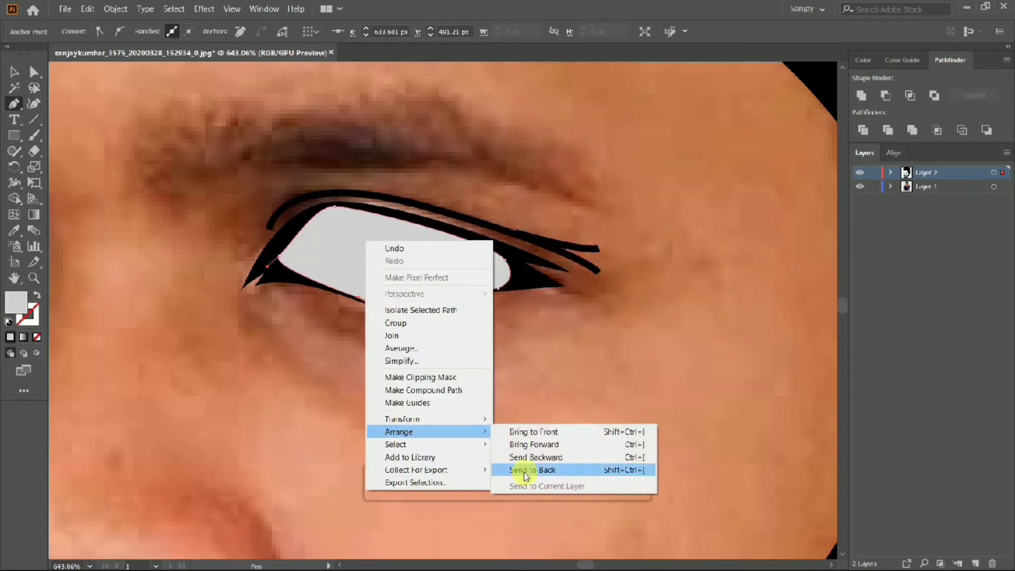
pyautogui.click(525, 470)
# - Trace the white of the eye farther from the ear as a closed light grey shape and send it to the back
pyautogui.scroll(-3, 354, 352)
pyautogui.scroll(3, 354, 352)
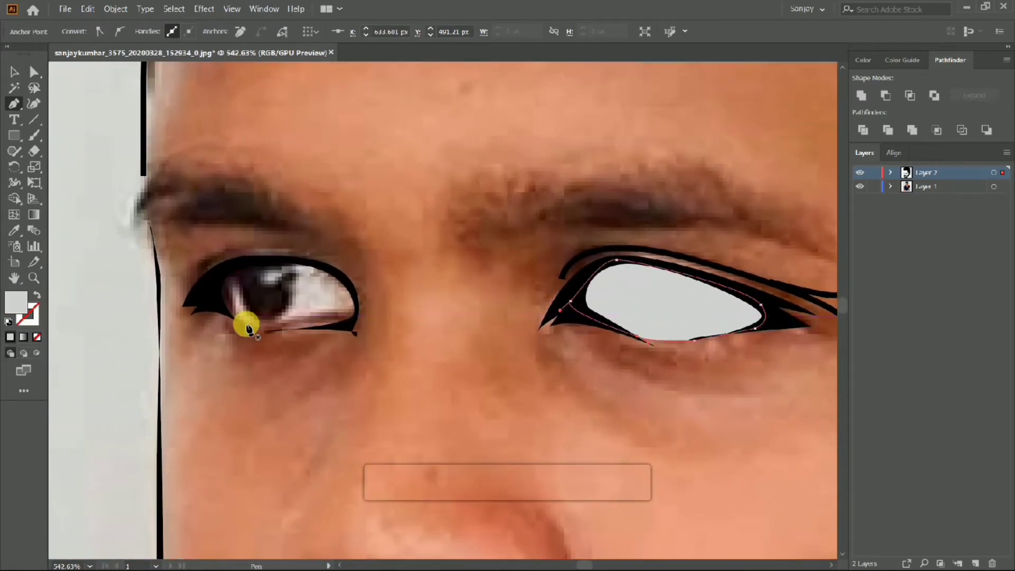
pyautogui.click(241, 326)
pyautogui.moveTo(216, 275); pyautogui.dragTo(226, 265)
pyautogui.click(342, 276)
pyautogui.click(358, 314)
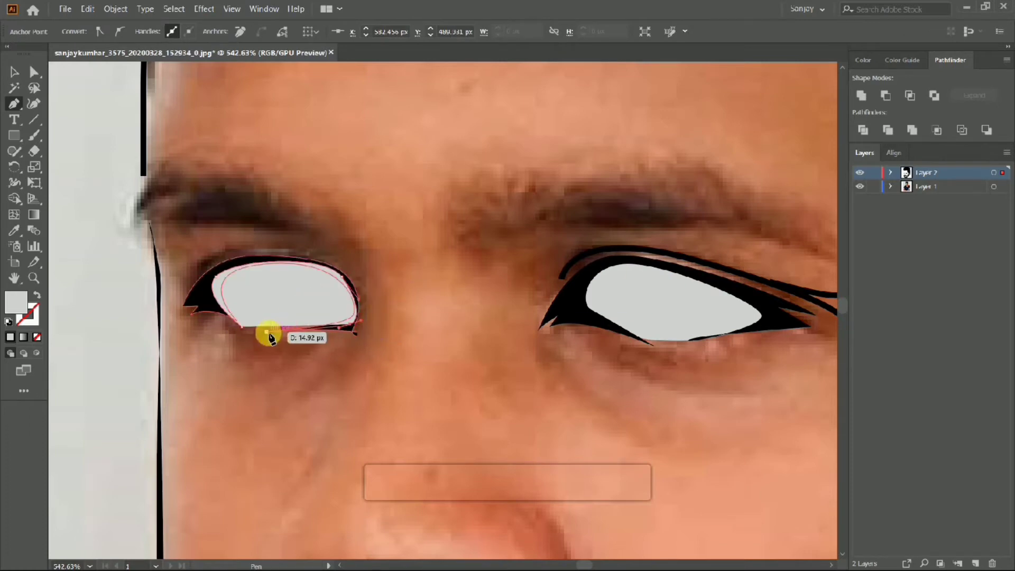
pyautogui.click(242, 326)
pyautogui.scroll(-2, 254, 296)
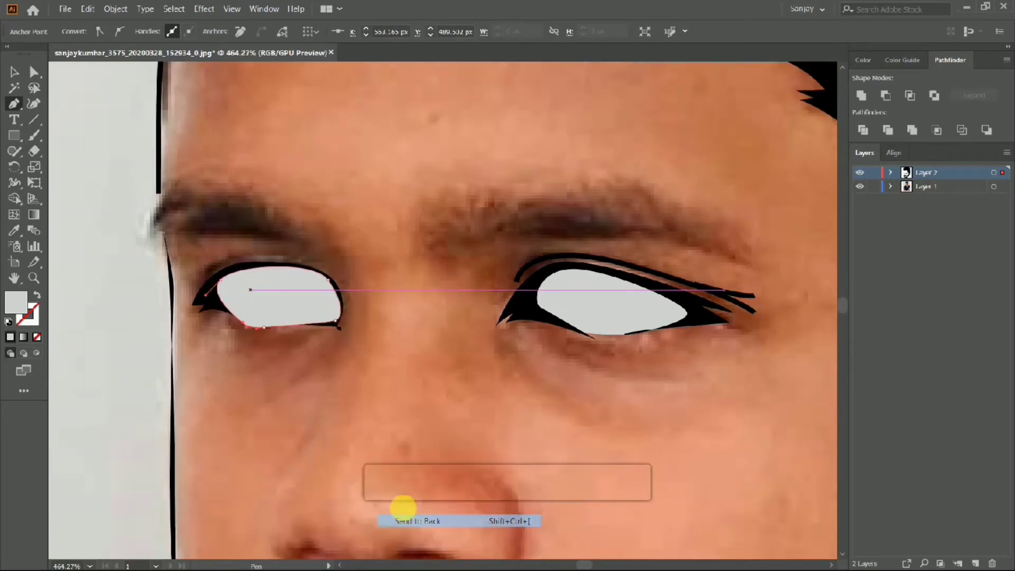
pyautogui.scroll(-2, 420, 288)
pyautogui.scroll(2, 517, 329)
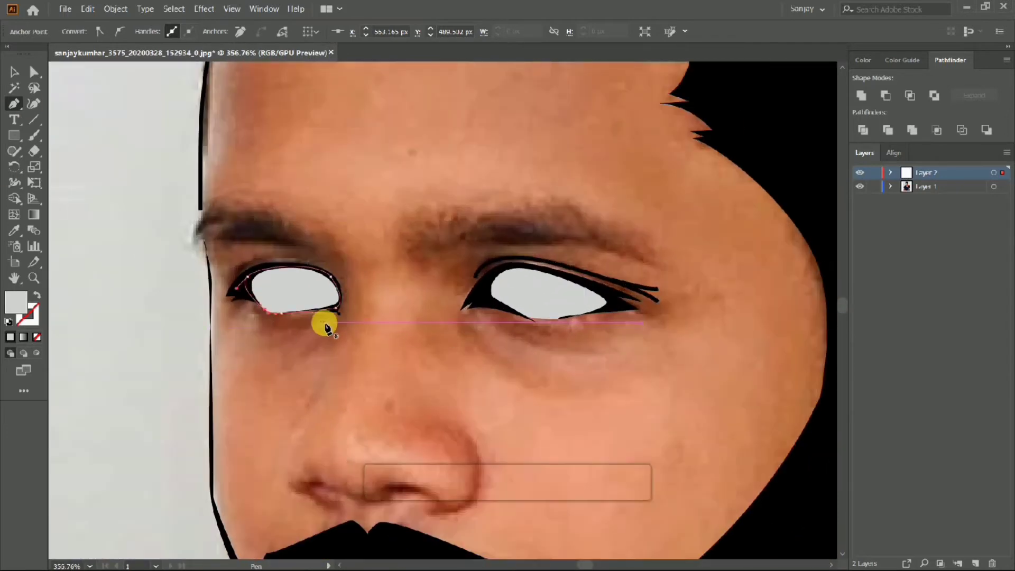
# - Draw a curved crease line beneath the eye farther from the ear and set its colour to black
pyautogui.moveTo(326, 327); pyautogui.dragTo(302, 358)
pyautogui.scroll(-2, 322, 297)
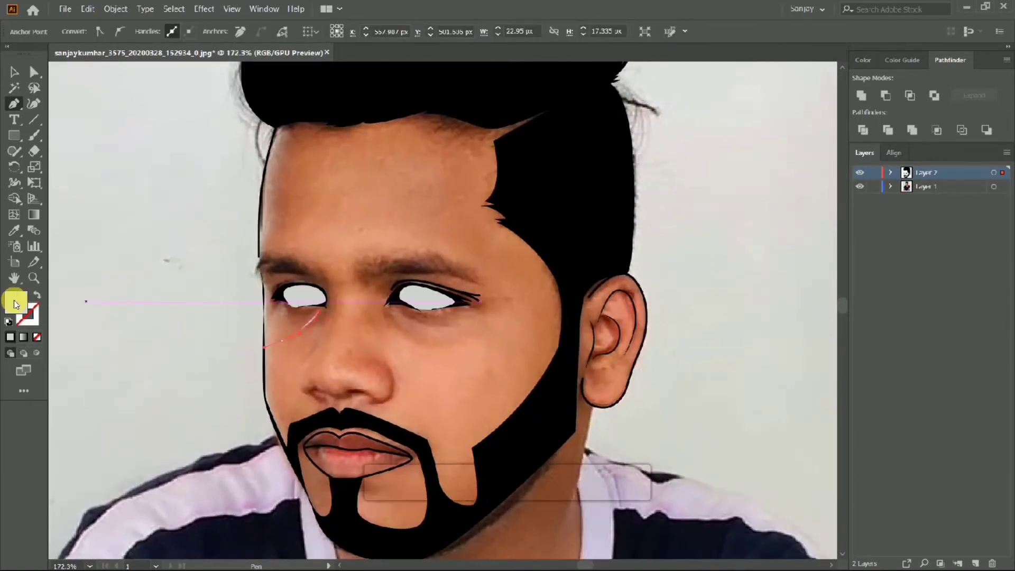
pyautogui.doubleClick(16, 304)
pyautogui.press('Return')
pyautogui.scroll(2, 408, 358)
pyautogui.scroll(-2, 435, 328)
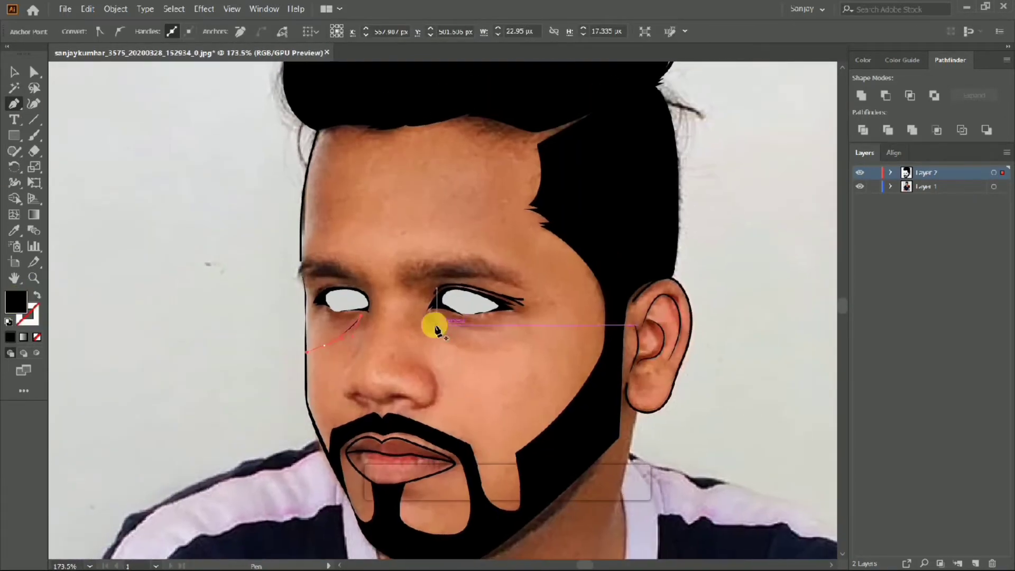
# - Draw a curved crease beneath the nearer eye as a black stroke without fill and give it a tapered width profile
pyautogui.click(434, 325)
pyautogui.moveTo(488, 341); pyautogui.dragTo(528, 341)
pyautogui.click(37, 295)
pyautogui.scroll(2, 231, 367)
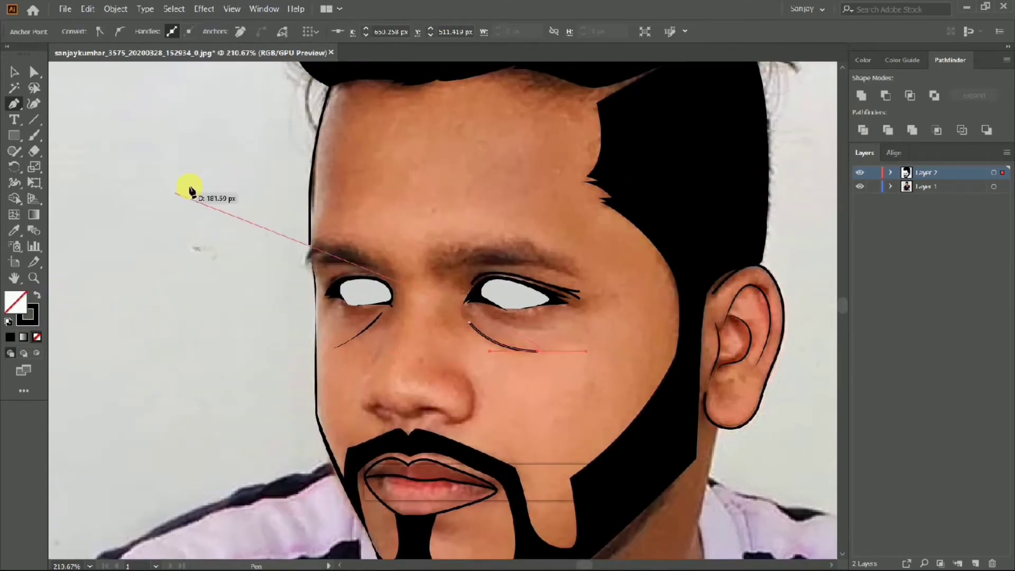
pyautogui.keyDown('ctrl'); pyautogui.keyDown('alt'); pyautogui.click(283, 217); pyautogui.keyUp('alt'); pyautogui.keyUp('ctrl')
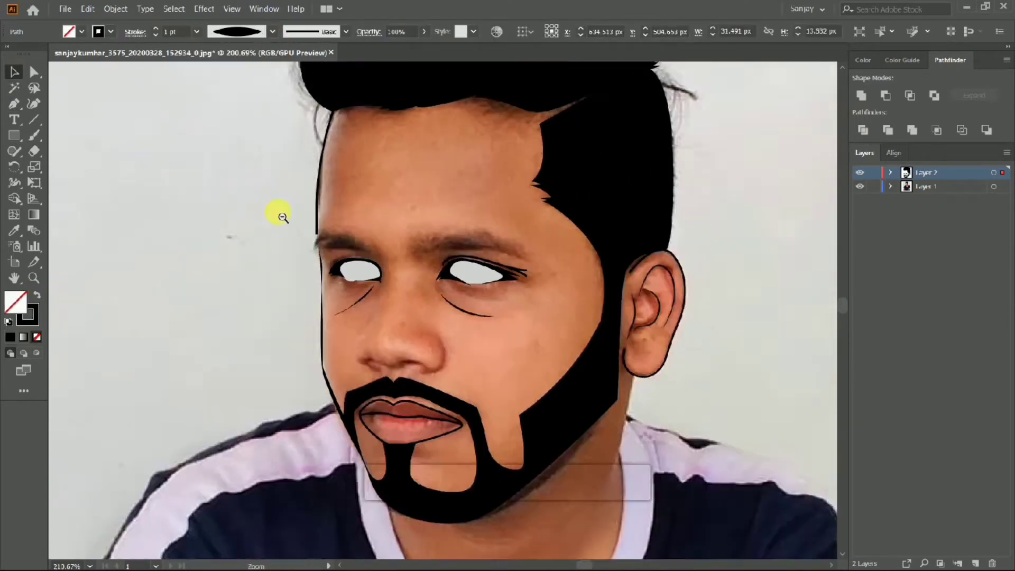
pyautogui.click(860, 186)
pyautogui.click(860, 186)
# - Draw the short neck line running from below the earlobe down toward the T-shirt collar
pyautogui.scroll(-2, 301, 288)
pyautogui.scroll(2, 447, 247)
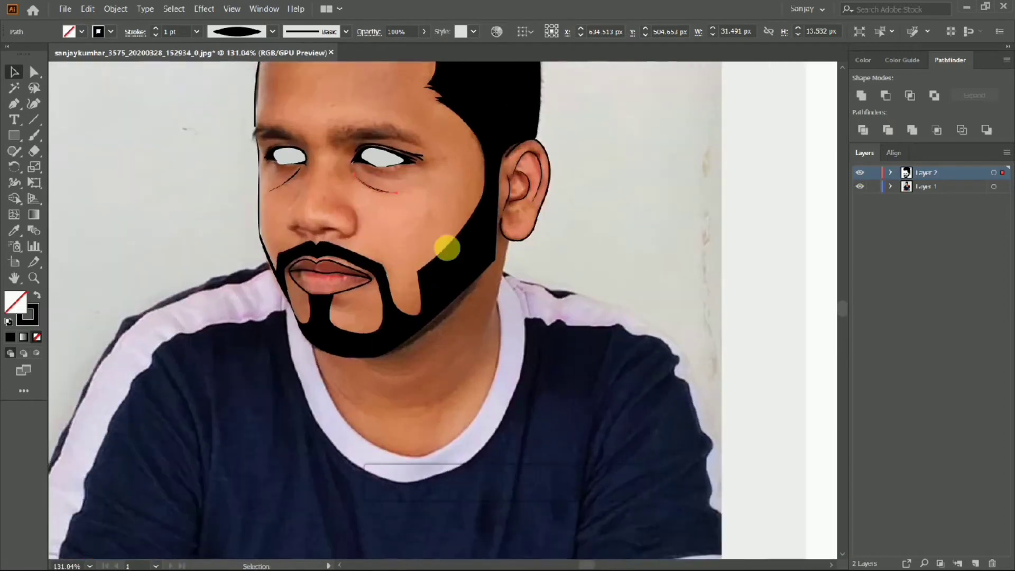
pyautogui.moveTo(512, 274); pyautogui.dragTo(487, 318)
pyautogui.scroll(-2, 487, 317)
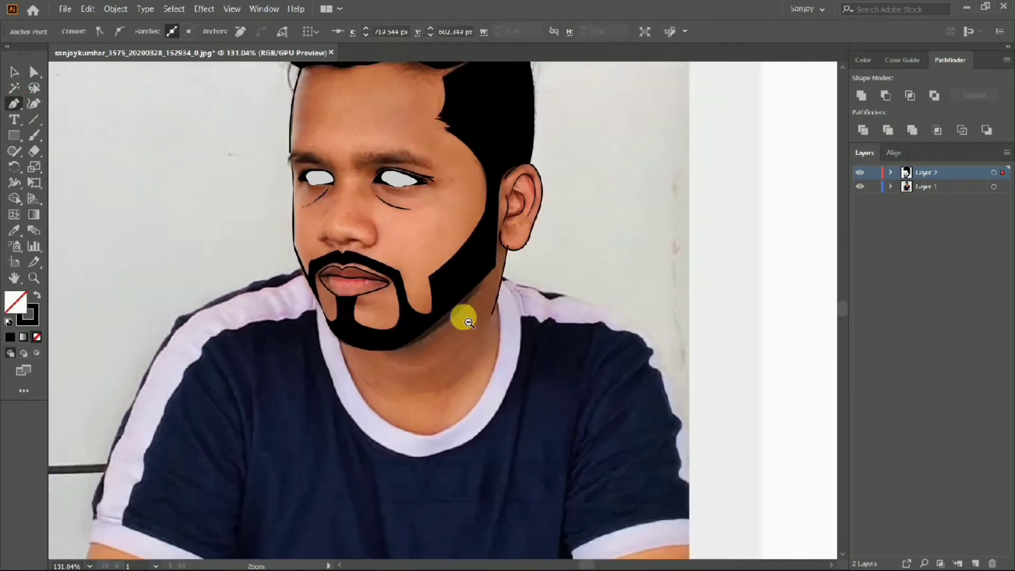
pyautogui.scroll(-3, 439, 299)
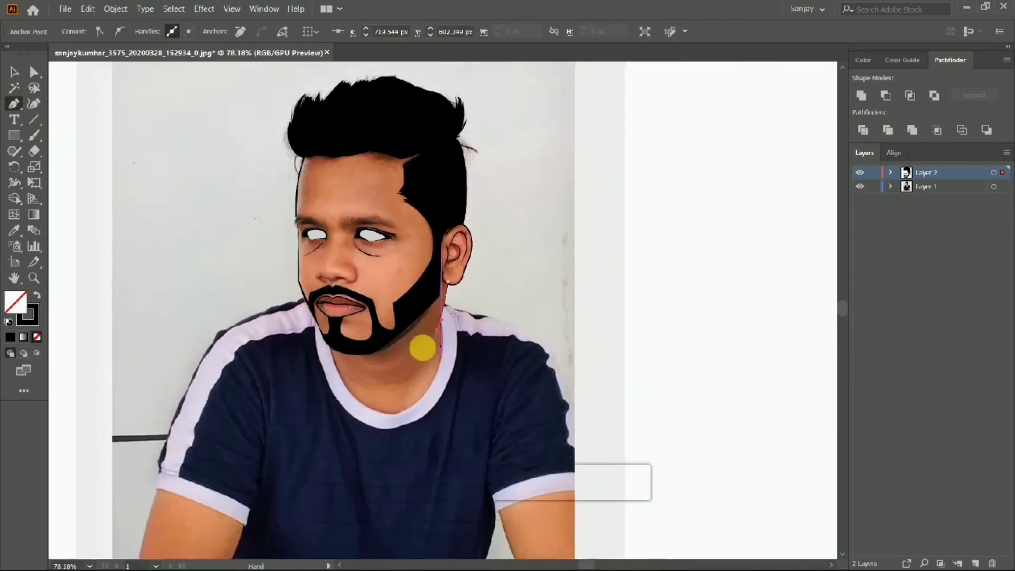
# - Trace the ear-side shoulder and upper sleeve from the neck down to the photo's edge
pyautogui.scroll(1, 432, 294)
pyautogui.moveTo(513, 320); pyautogui.dragTo(538, 326)
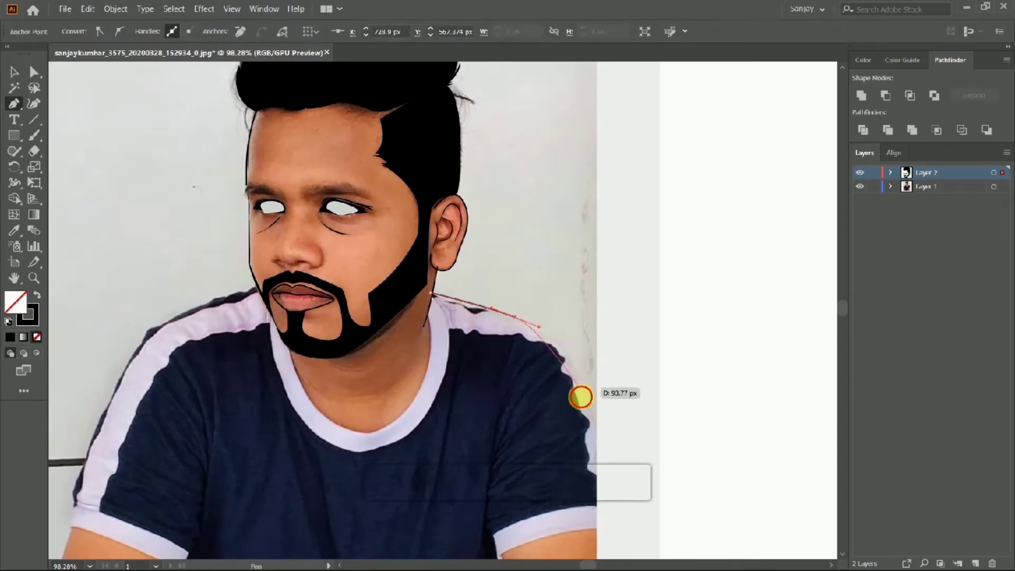
pyautogui.moveTo(608, 463); pyautogui.dragTo(603, 456)
pyautogui.moveTo(597, 474); pyautogui.dragTo(492, 461)
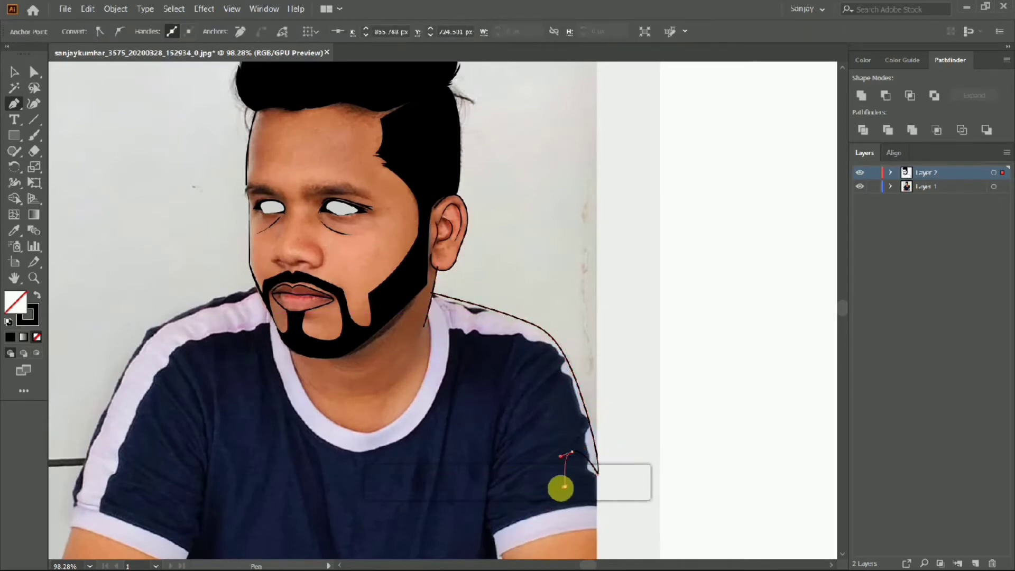
# - Continue the T-shirt outline as a wavy lower edge across the chest to the opposite sleeve
pyautogui.click(536, 458)
pyautogui.click(504, 469)
pyautogui.click(493, 494)
pyautogui.click(471, 500)
pyautogui.click(457, 474)
pyautogui.click(441, 483)
pyautogui.click(421, 486)
pyautogui.click(403, 505)
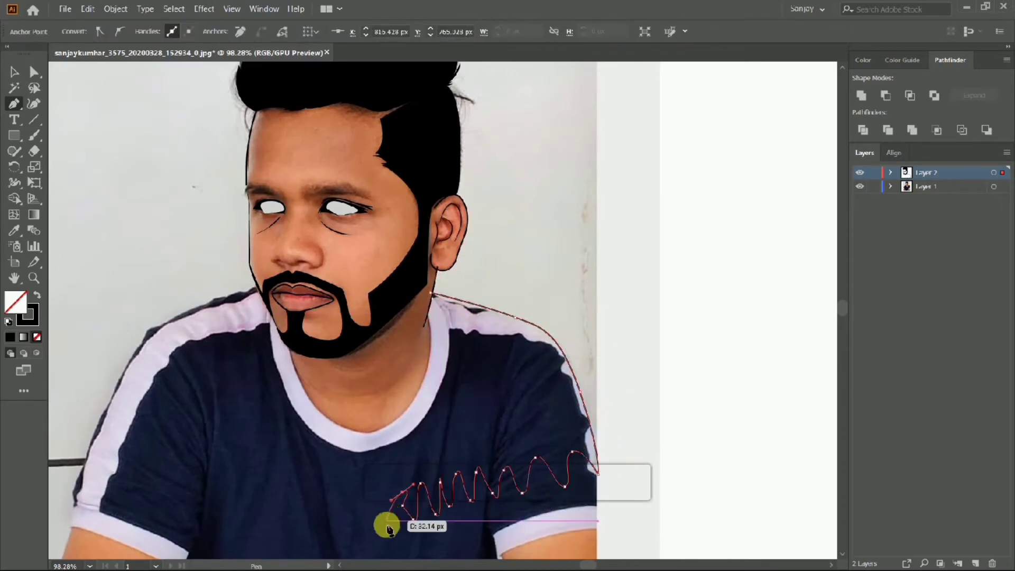
pyautogui.click(368, 535)
pyautogui.click(334, 505)
pyautogui.click(307, 531)
pyautogui.click(286, 498)
pyautogui.moveTo(244, 533); pyautogui.dragTo(225, 489)
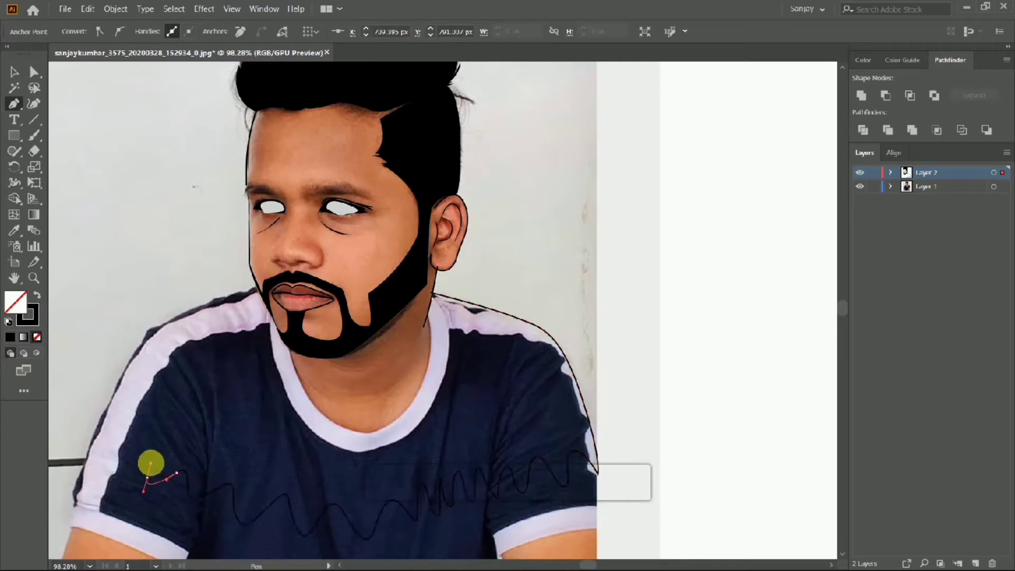
pyautogui.click(117, 479)
pyautogui.click(108, 459)
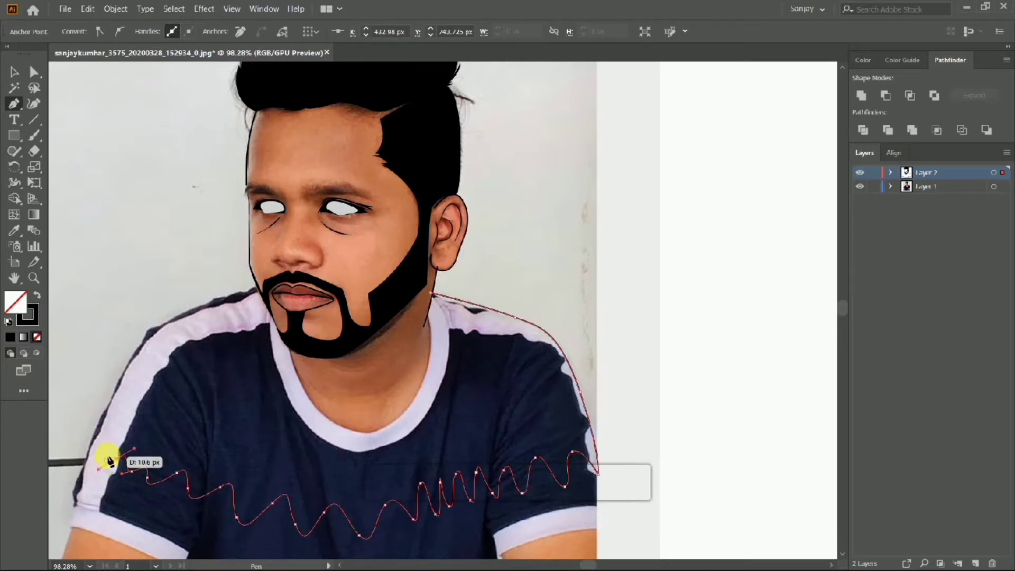
# - Finish the T-shirt outline up the opposite arm and over the shoulder to the jaw
pyautogui.moveTo(98, 432); pyautogui.dragTo(85, 439)
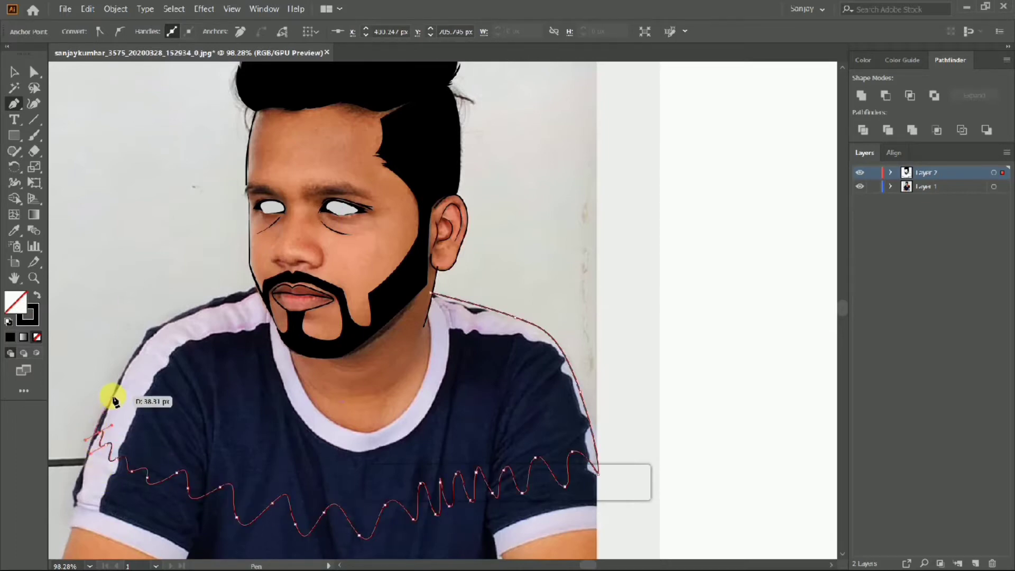
pyautogui.click(256, 295)
pyautogui.scroll(2, 262, 328)
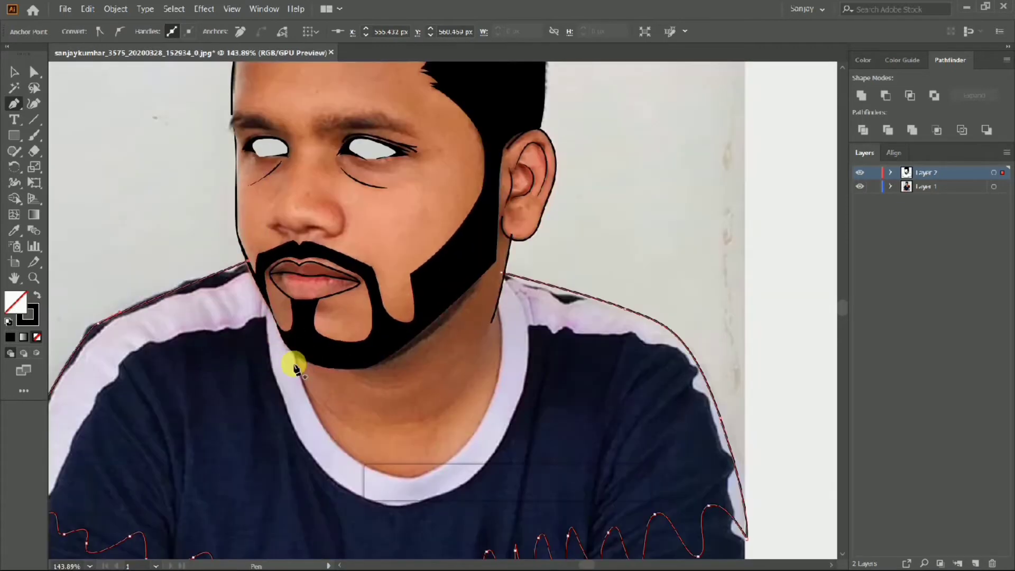
# - Trace the collar's inner edge from the beard around the base of the neck up to the ear-side neck line
pyautogui.click(297, 349)
pyautogui.moveTo(423, 481); pyautogui.dragTo(426, 479)
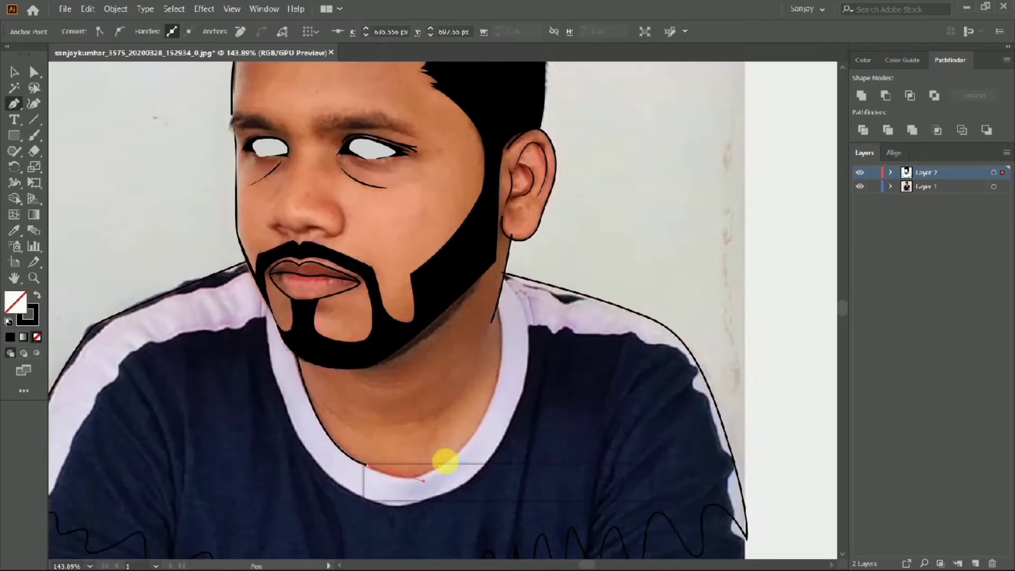
pyautogui.scroll(-3, 352, 447)
pyautogui.scroll(5, 524, 386)
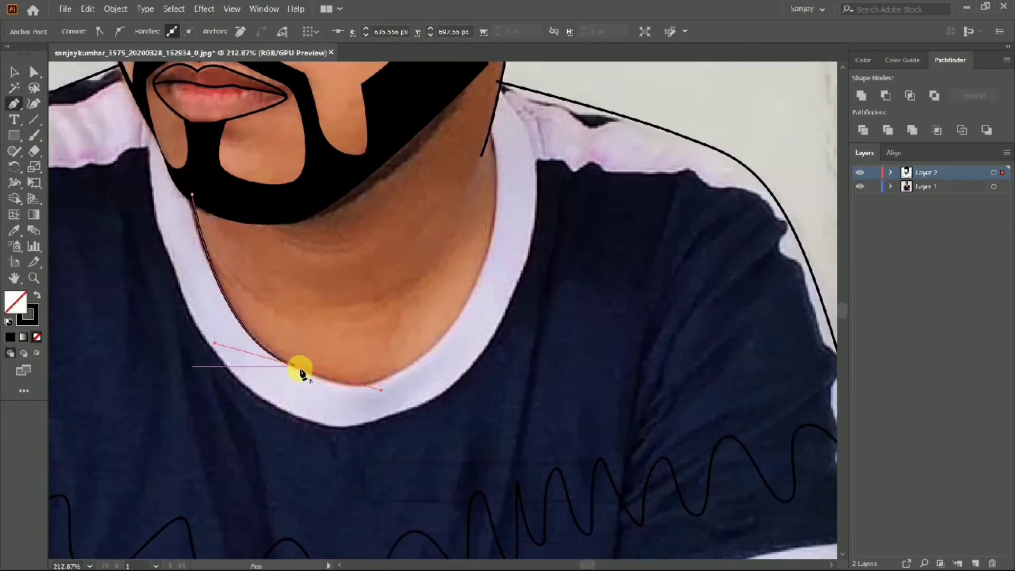
pyautogui.hotkey('ctrl', 'z')
pyautogui.hotkey('ctrl', 'z')
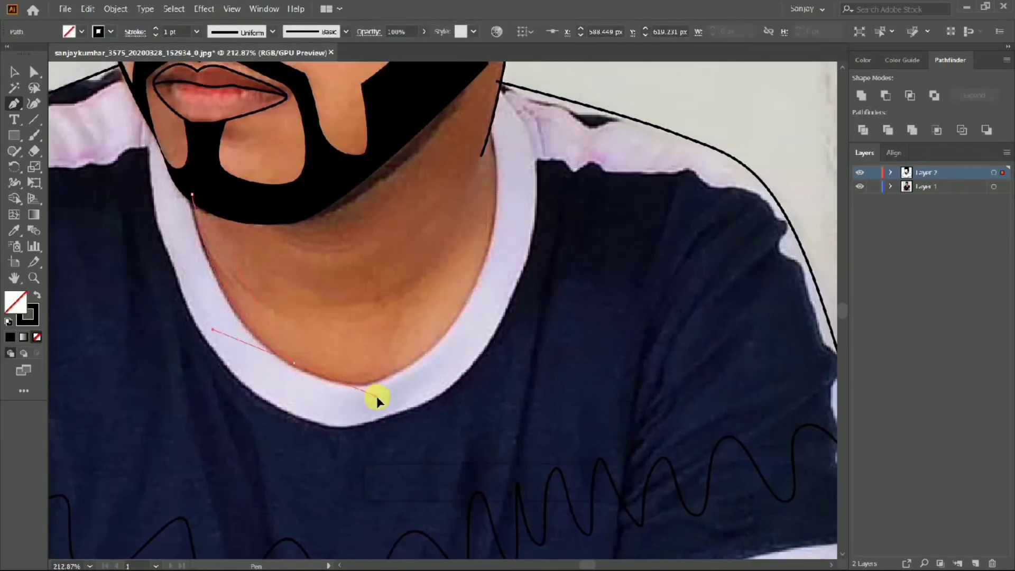
pyautogui.scroll(2, 465, 63)
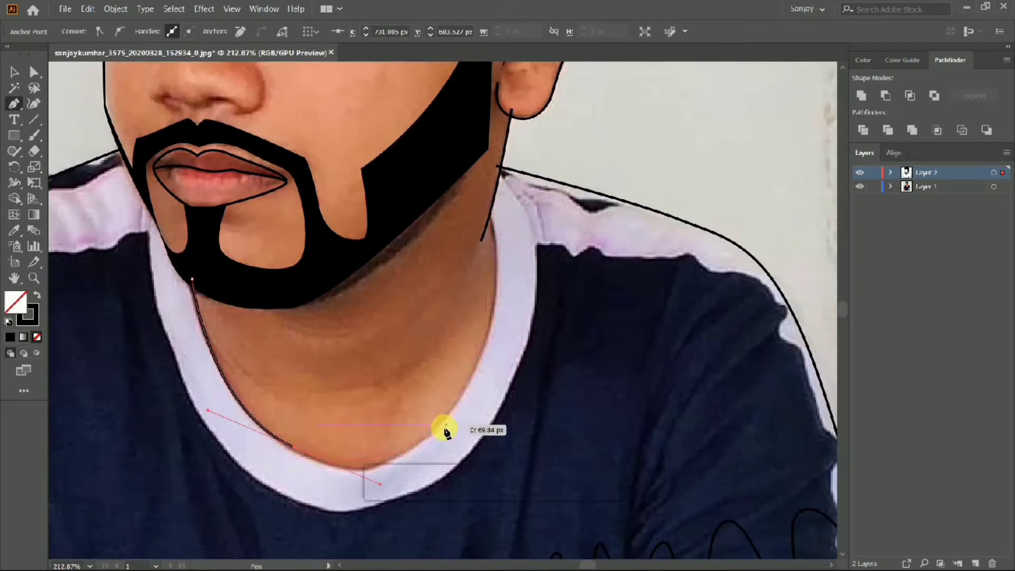
pyautogui.moveTo(439, 426); pyautogui.dragTo(501, 257)
pyautogui.moveTo(491, 208); pyautogui.dragTo(459, 101)
pyautogui.hotkey('ctrl', 'z')
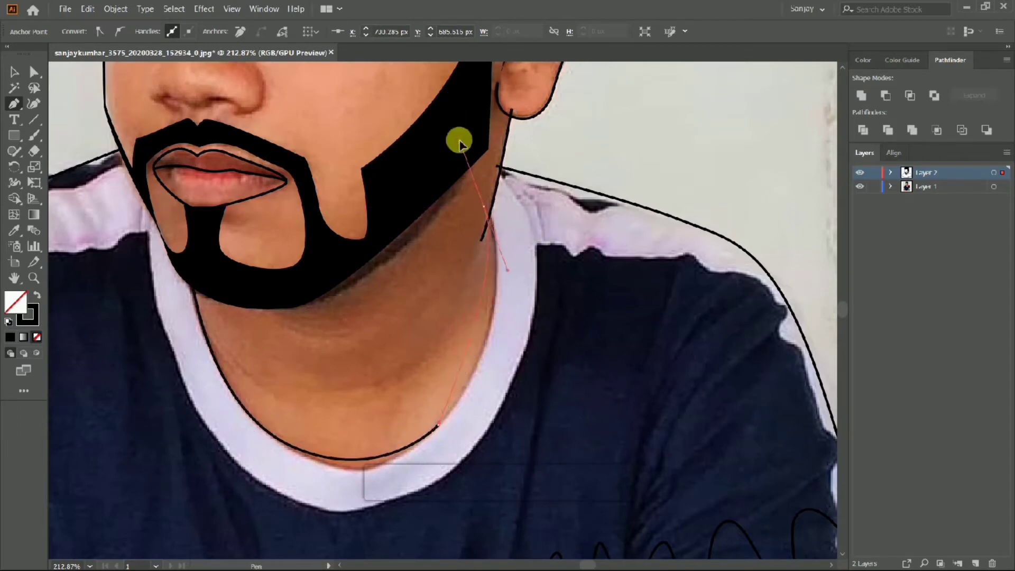
pyautogui.scroll(-3, 428, 254)
pyautogui.press('Escape')
# - Trace the collar's outer edge from the ear-side neck around the chest to the opposite shoulder
pyautogui.click(470, 208)
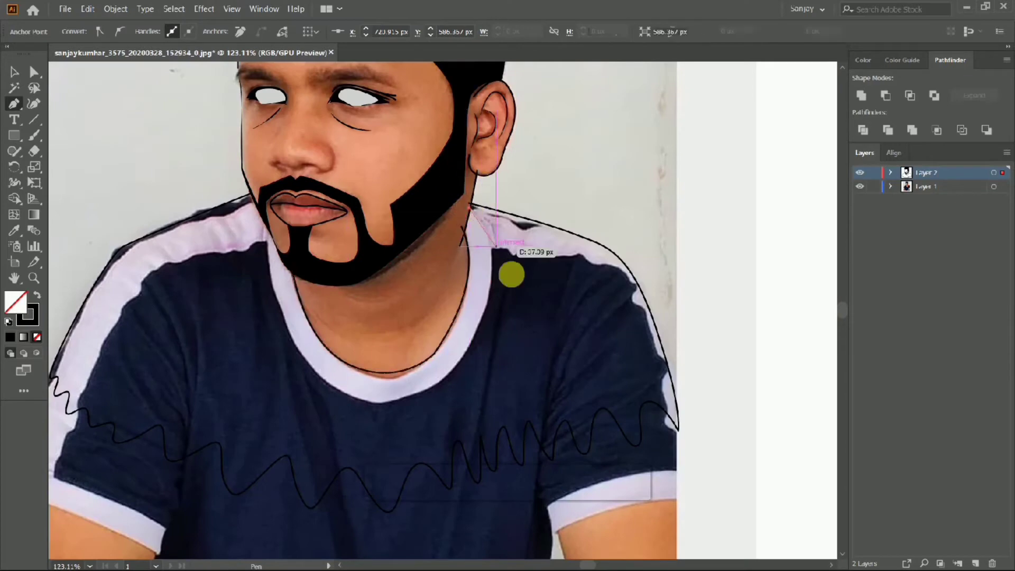
pyautogui.moveTo(479, 326); pyautogui.dragTo(444, 393)
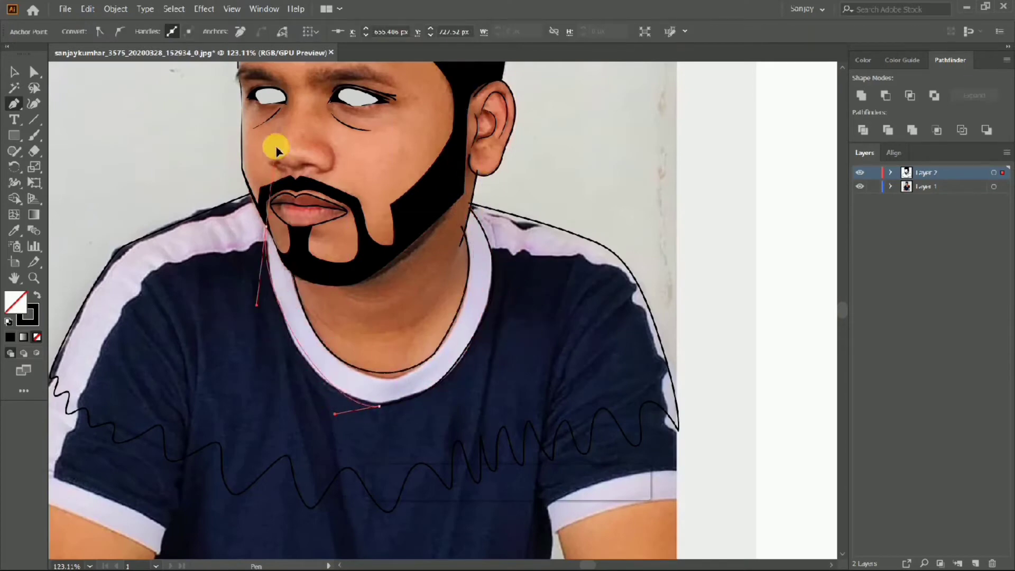
pyautogui.moveTo(275, 283); pyautogui.dragTo(258, 216)
pyautogui.click(253, 156)
pyautogui.press('Escape')
# - Draw a curved line around the nose wing on the ear side
pyautogui.moveTo(296, 231); pyautogui.dragTo(201, 240)
pyautogui.moveTo(364, 423); pyautogui.dragTo(390, 340)
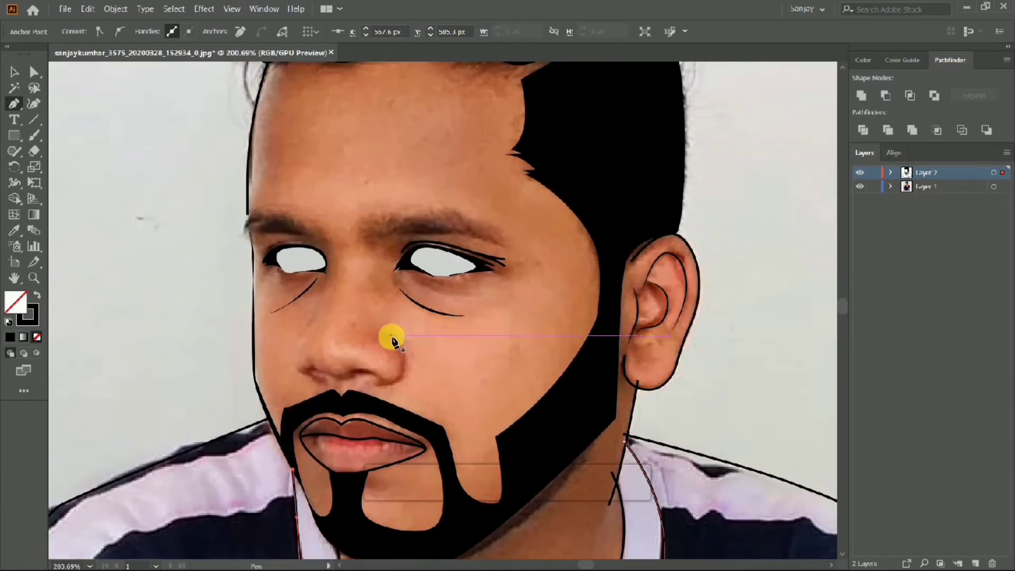
pyautogui.click(394, 336)
pyautogui.moveTo(384, 385); pyautogui.dragTo(305, 392)
pyautogui.scroll(2, 363, 367)
pyautogui.scroll(-2, 312, 219)
# - Draw the nose line from the farther eye's inner corner down the bridge and around the far nose wing
pyautogui.click(306, 169)
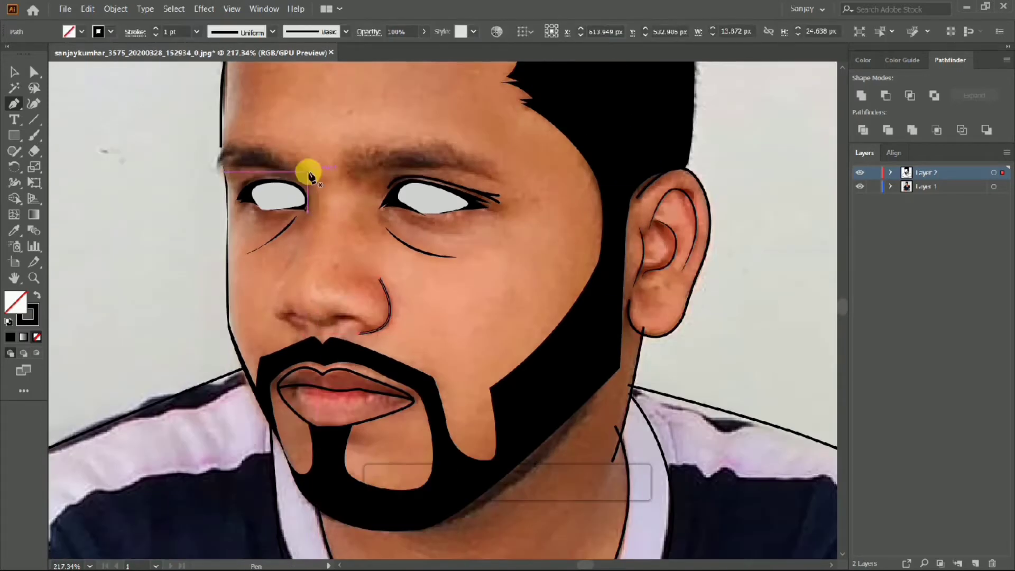
pyautogui.moveTo(296, 276); pyautogui.dragTo(354, 323)
# - Trace both nostrils as one closed black shape without a stroke and review the artwork with the photo layer hidden
pyautogui.scroll(1, 317, 302)
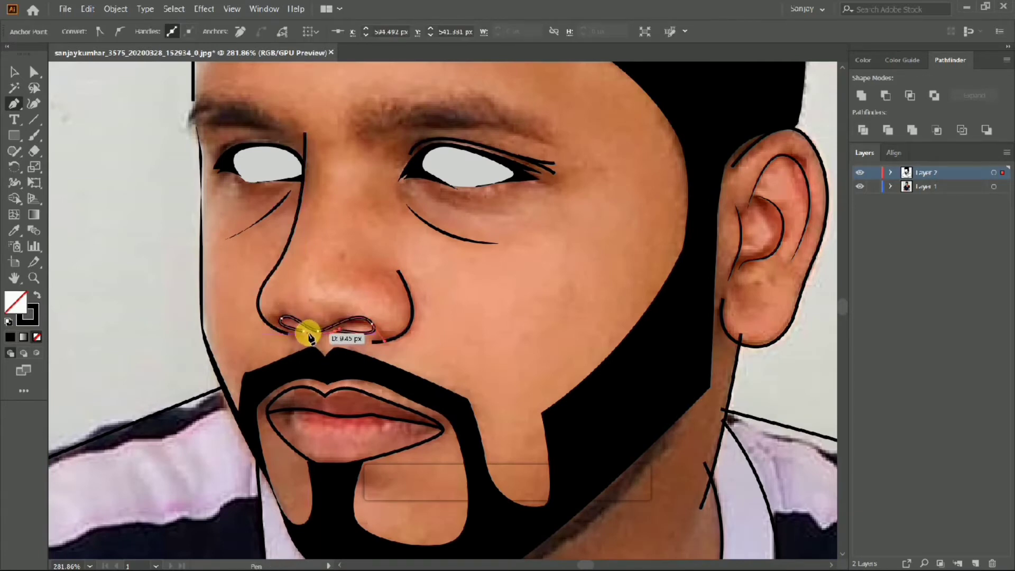
pyautogui.scroll(3, 304, 326)
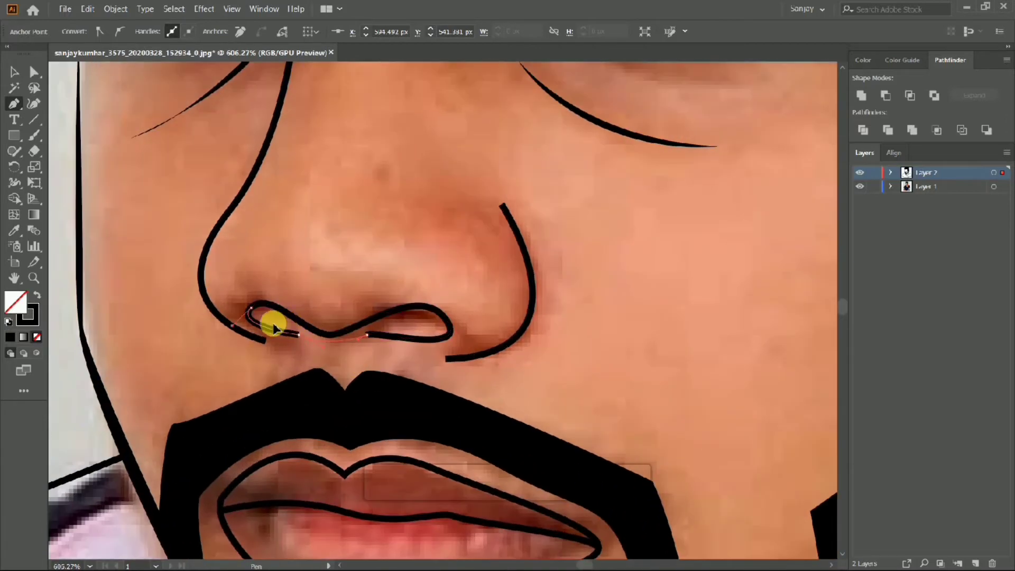
pyautogui.press('v')
pyautogui.scroll(-6, 274, 328)
pyautogui.click(860, 186)
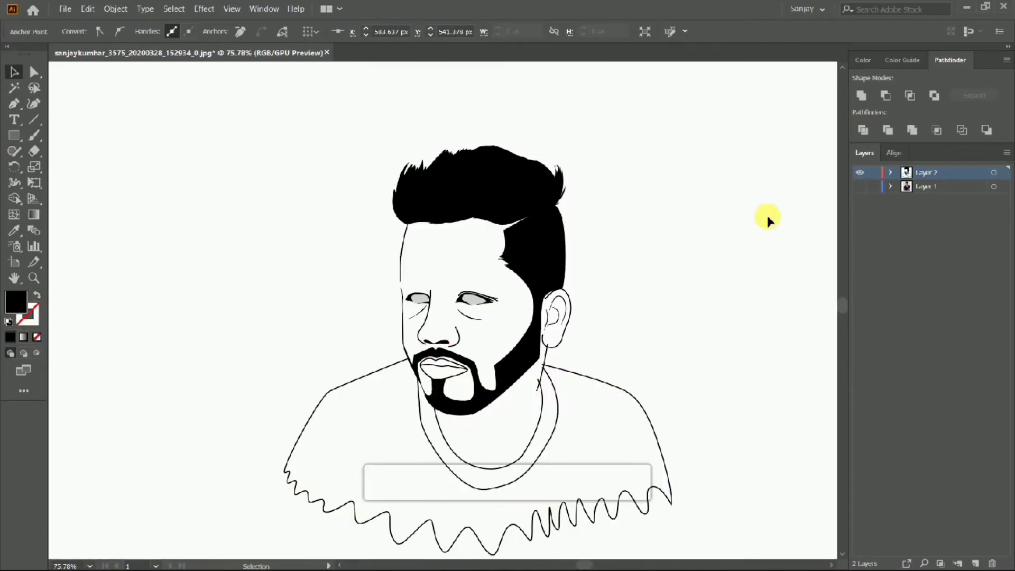
pyautogui.click(860, 186)
# - Trace the ear-side shoulder stripe's seam from the collar down the sleeve as a black stroke without fill
pyautogui.scroll(2, 528, 363)
pyautogui.scroll(-3, 538, 220)
pyautogui.press('p')
pyautogui.moveTo(537, 221); pyautogui.dragTo(641, 267)
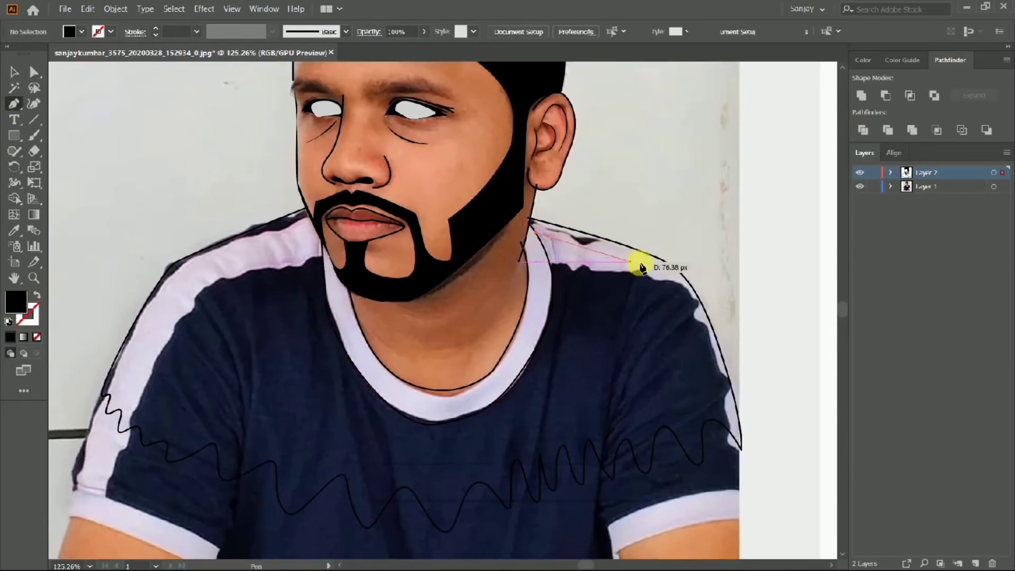
pyautogui.click(551, 265)
pyautogui.click(677, 299)
pyautogui.click(714, 421)
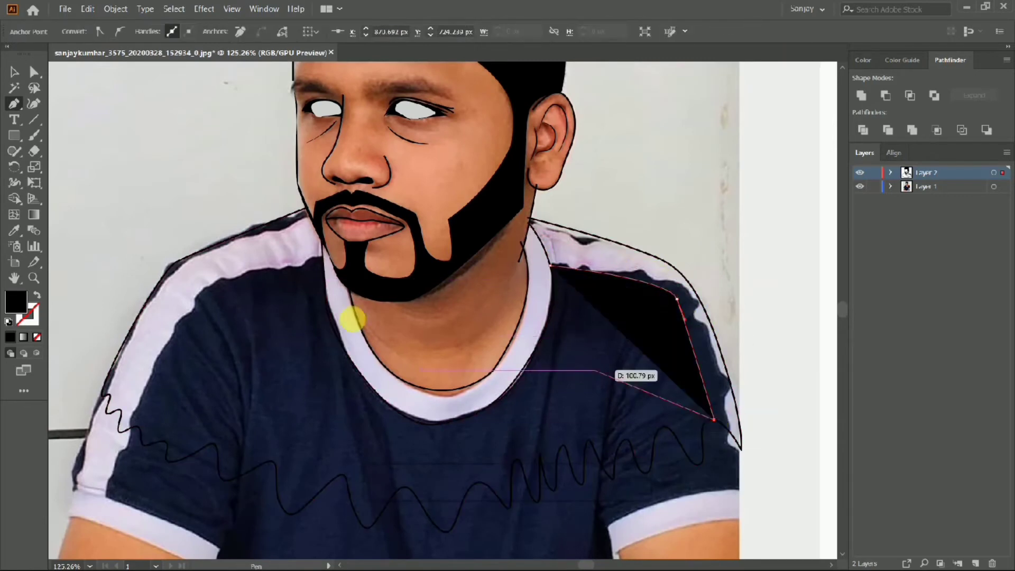
pyautogui.hotkey('shift', 'x')
# - Trace the matching stripe seam from the collar over the opposite shoulder and down the sleeve
pyautogui.click(321, 259)
pyautogui.click(193, 304)
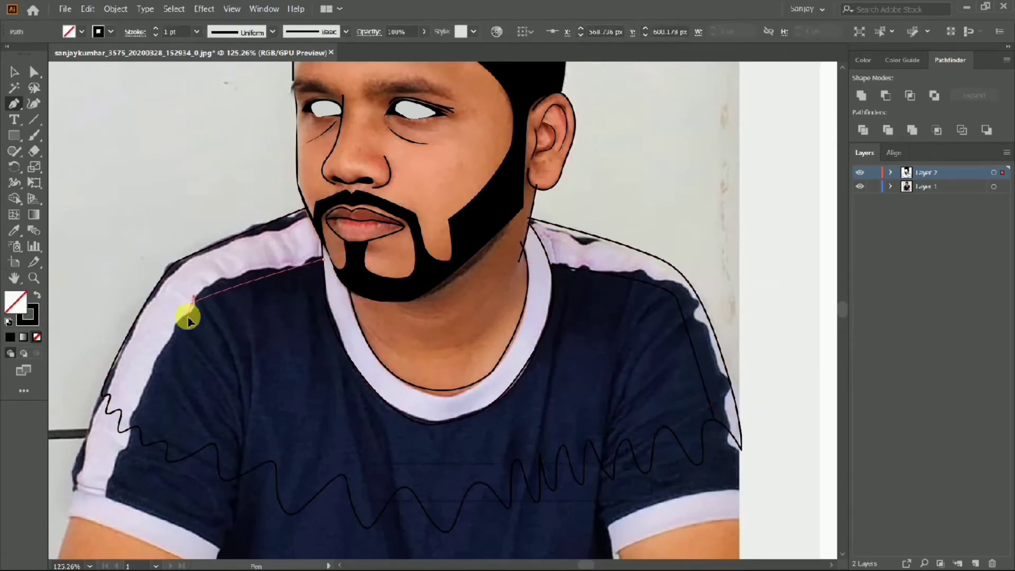
pyautogui.click(177, 333)
pyautogui.moveTo(129, 416); pyautogui.dragTo(130, 418)
# - Draw three crease lines on the neck: one across the throat and one along each side below the beard
pyautogui.scroll(-3, 249, 336)
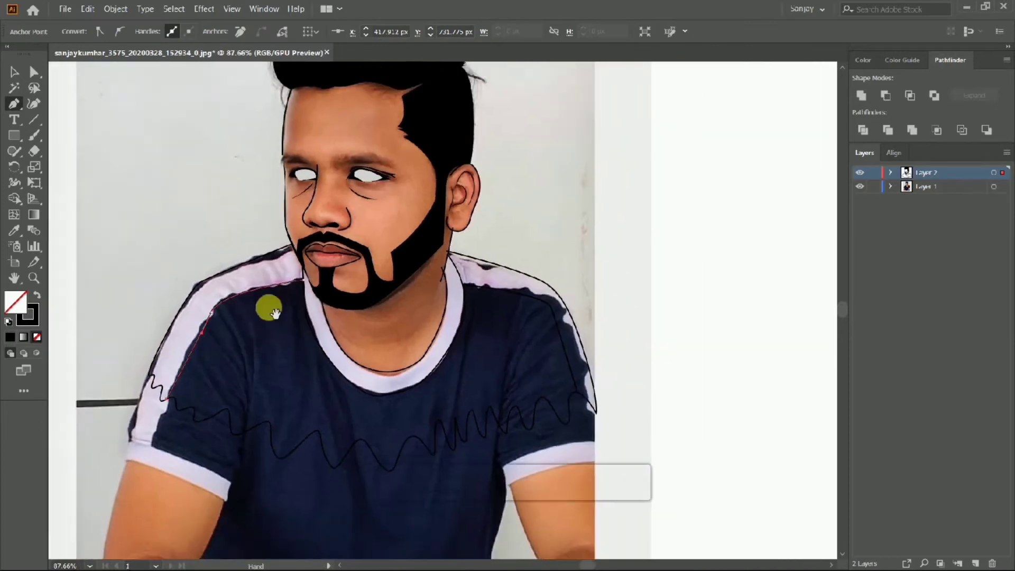
pyautogui.click(315, 427)
pyautogui.moveTo(381, 415); pyautogui.dragTo(367, 425)
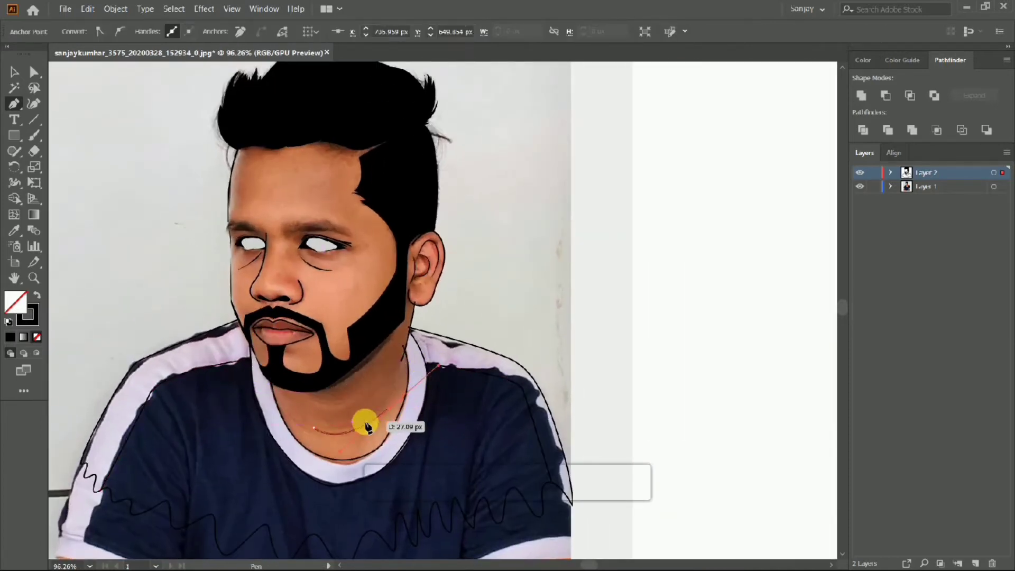
pyautogui.scroll(3, 340, 414)
pyautogui.click(536, 231)
pyautogui.moveTo(484, 336)
pyautogui.mouseDown()
pyautogui.moveTo(453, 370)
pyautogui.moveTo(344, 388)
pyautogui.moveTo(352, 424)
pyautogui.mouseUp()
pyautogui.keyDown('ctrl'); pyautogui.click(345, 388); pyautogui.keyUp('ctrl')
pyautogui.click(271, 345)
pyautogui.press('v')
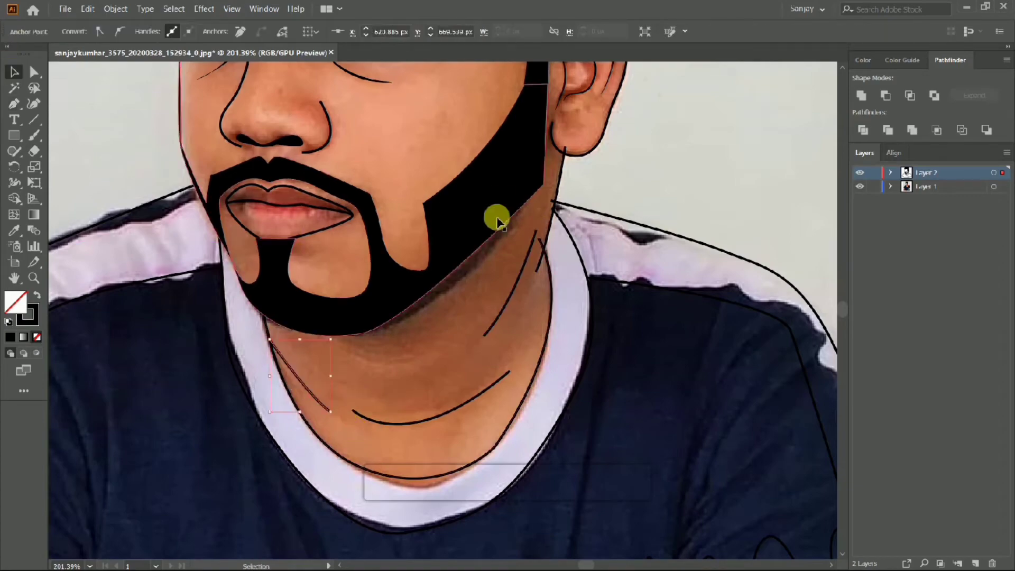
# - Apply the tapered elliptical width profile to the three neck crease lines
pyautogui.click(487, 330)
pyautogui.keyDown('shift'); pyautogui.click(483, 403); pyautogui.keyUp('shift')
pyautogui.keyDown('shift'); pyautogui.click(294, 374); pyautogui.keyUp('shift')
pyautogui.click(273, 32)
pyautogui.click(243, 79)
pyautogui.scroll(-4, 396, 227)
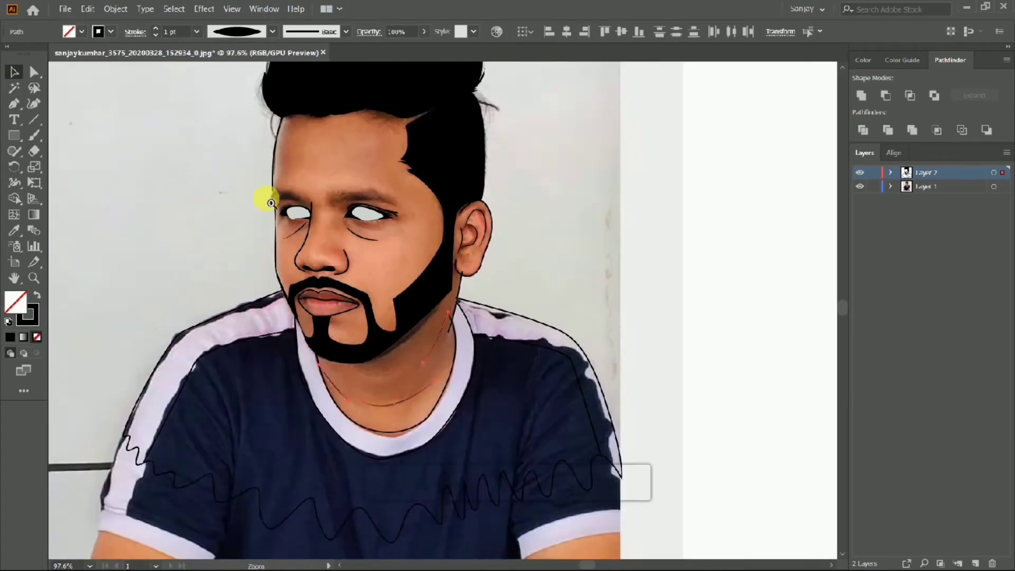
# - Draw a black ellipse without a stroke over the nearer eye's iris, using the photo as reference
pyautogui.scroll(4, 268, 199)
pyautogui.click(860, 173)
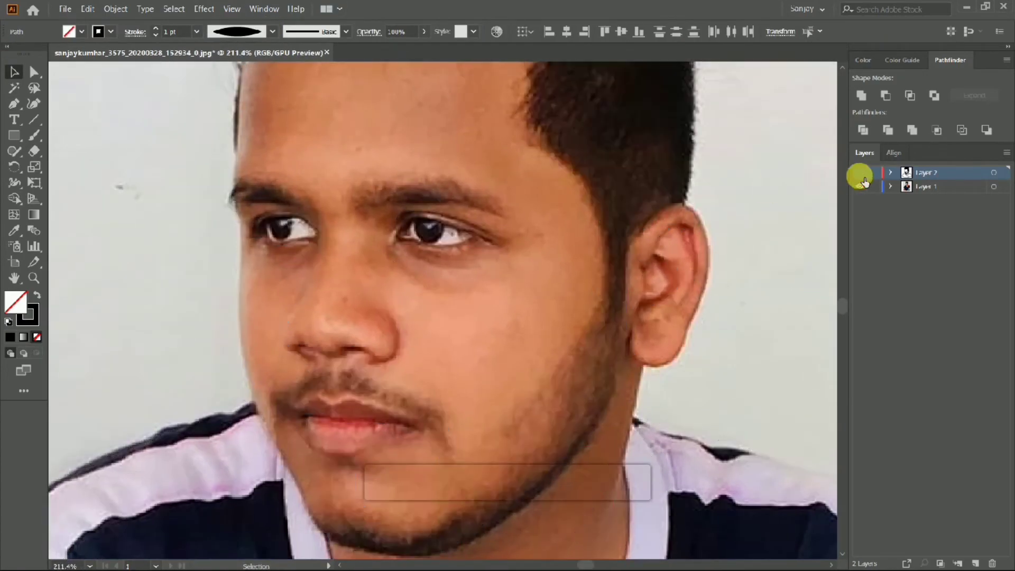
pyautogui.scroll(1, 421, 211)
pyautogui.click(860, 173)
pyautogui.moveTo(14, 135); pyautogui.dragTo(79, 166)
pyautogui.scroll(4, 498, 258)
pyautogui.moveTo(373, 244)
pyautogui.mouseDown()
pyautogui.moveTo(438, 313)
pyautogui.moveTo(402, 291)
pyautogui.mouseUp()
pyautogui.hotkey('shift', 'x')
# - Compare the black iris ellipse with the photographed iris and fit it to about 14.5 × 15.4 px
pyautogui.click(860, 172)
pyautogui.click(860, 172)
pyautogui.click(860, 173)
pyautogui.click(860, 173)
pyautogui.click(418, 242)
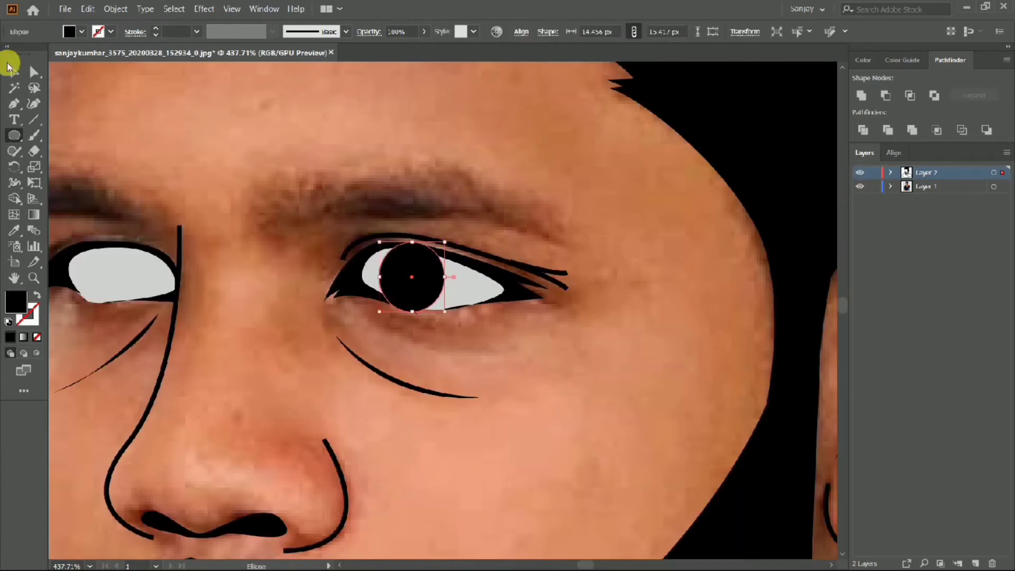
# - Try to trim the nearer eye's black iris to the eye white with the Shape Builder
pyautogui.click(11, 69)
pyautogui.keyDown('shift'); pyautogui.click(442, 290); pyautogui.keyUp('shift')
pyautogui.click(11, 199)
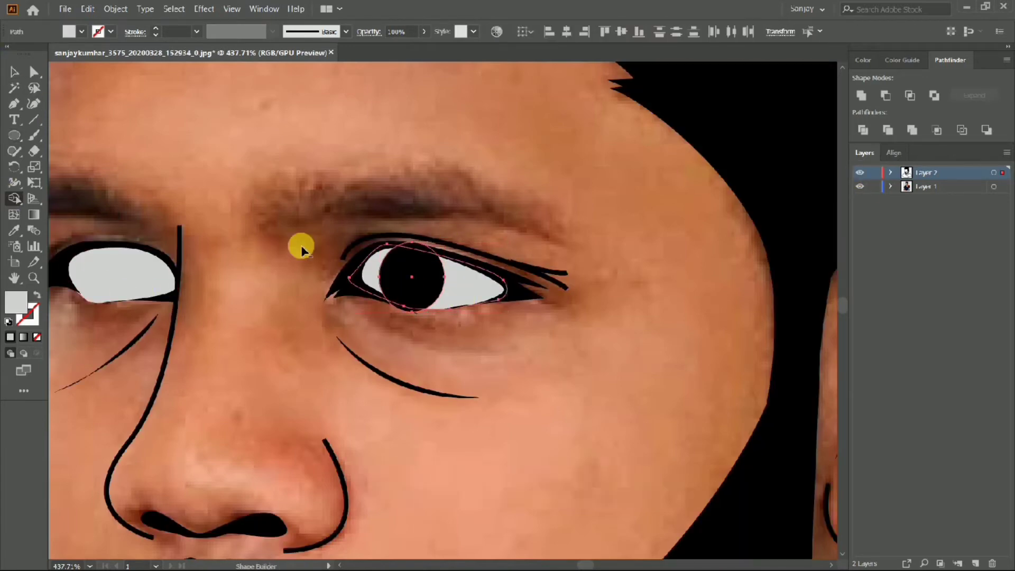
pyautogui.scroll(4, 415, 296)
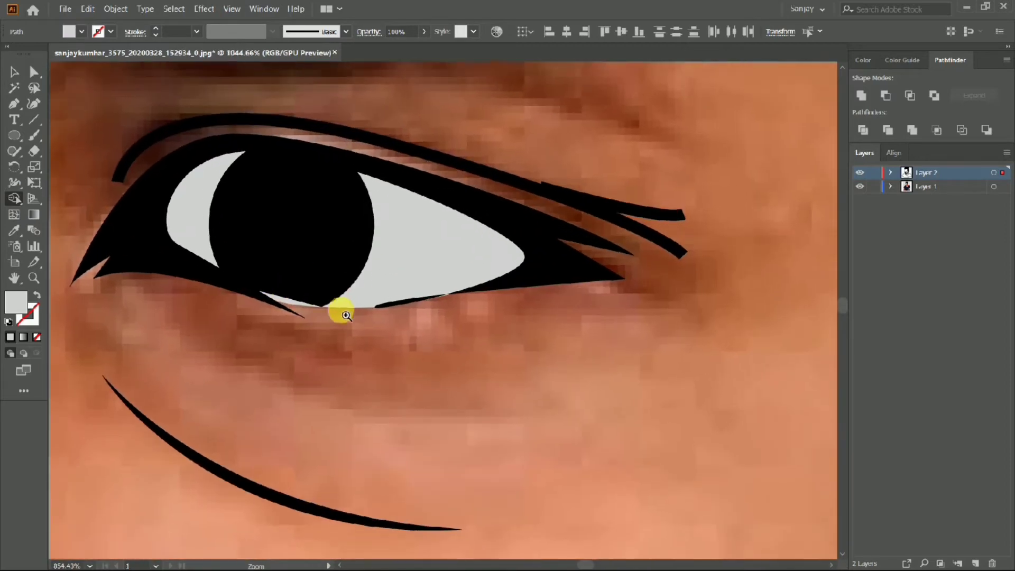
pyautogui.scroll(-2, 286, 305)
pyautogui.click(13, 73)
pyautogui.click(217, 279)
pyautogui.keyDown('shift'); pyautogui.click(263, 274); pyautogui.keyUp('shift')
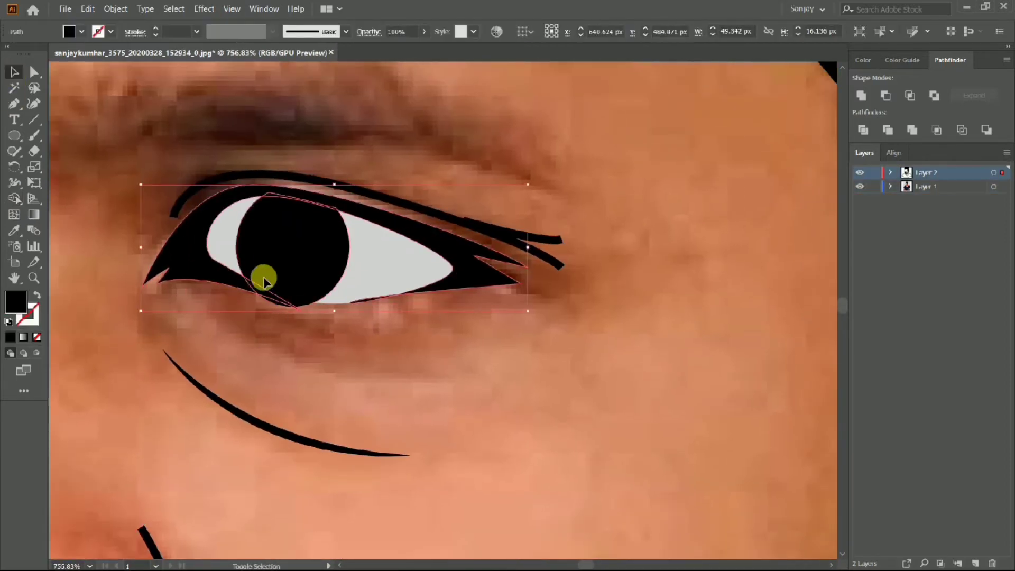
# - Try to trim the nearer eye's black iris against the black eyelid outline with the Shape Builder
pyautogui.click(236, 324)
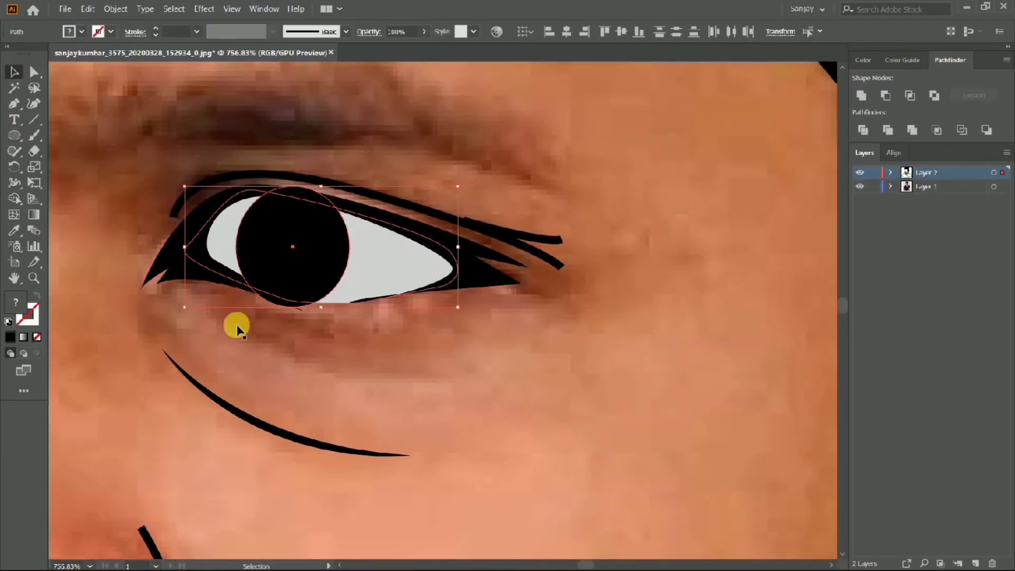
pyautogui.click(200, 268)
pyautogui.keyDown('shift'); pyautogui.click(281, 307); pyautogui.keyUp('shift')
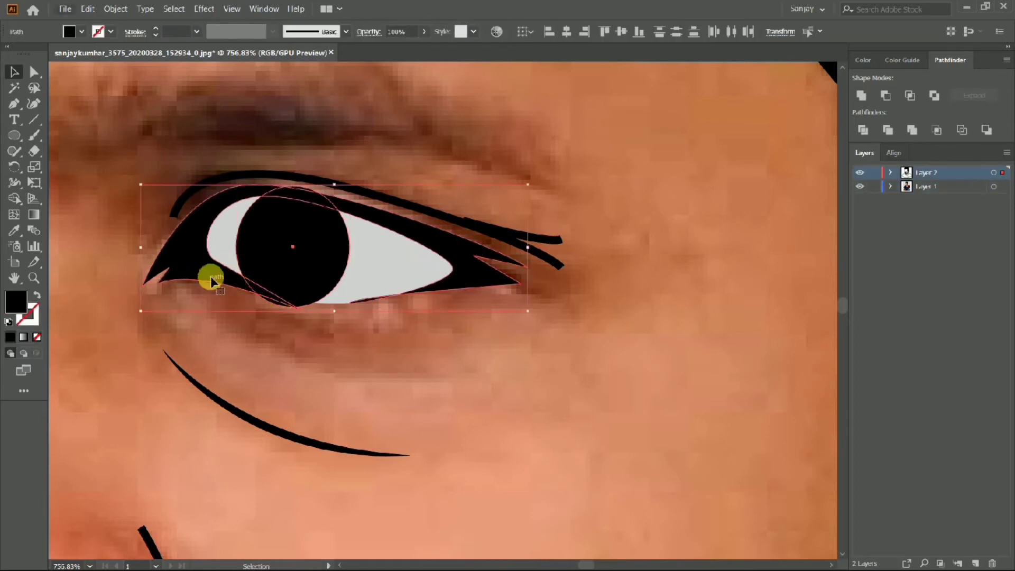
pyautogui.click(14, 184)
pyautogui.moveTo(316, 297); pyautogui.dragTo(357, 324)
pyautogui.click(11, 75)
pyautogui.rightClick(162, 270)
pyautogui.click(405, 431)
pyautogui.rightClick(492, 264)
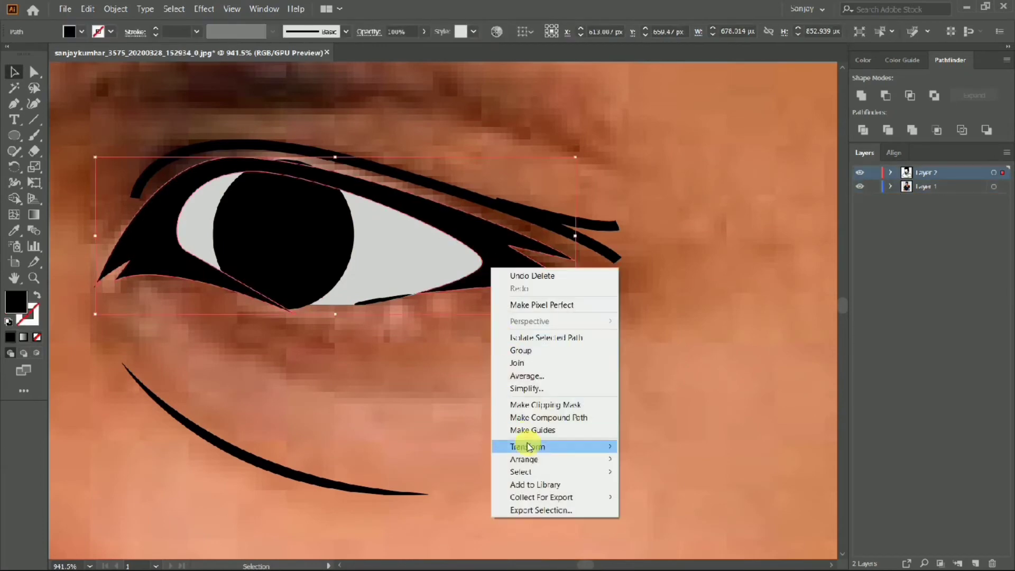
# - Select the nearer eye's iris and eye white and remove the iris part above the white with the Shape Builder
pyautogui.scroll(-2, 340, 325)
pyautogui.click(330, 225)
pyautogui.scroll(2, 330, 225)
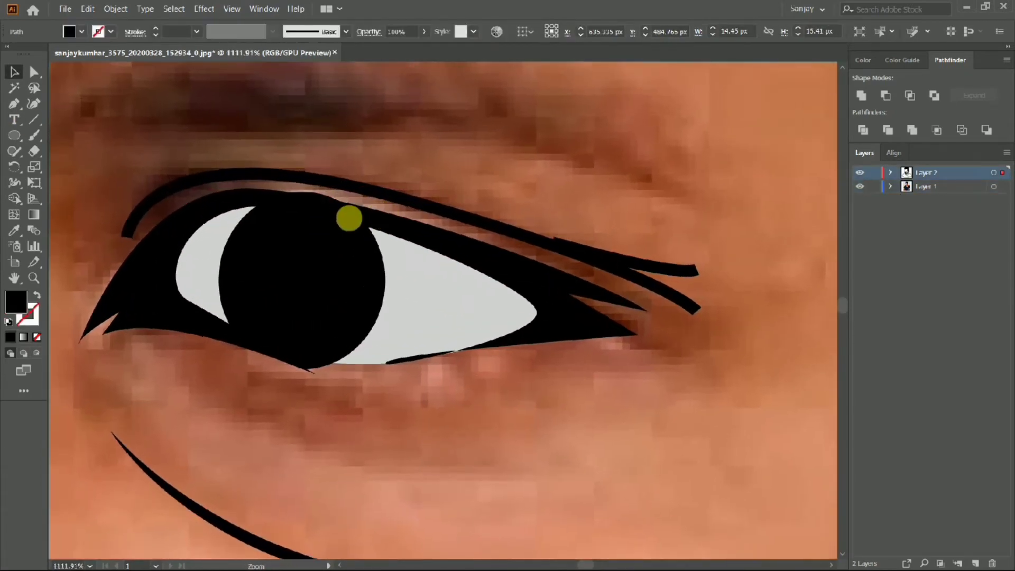
pyautogui.scroll(-2, 347, 218)
pyautogui.click(238, 233)
pyautogui.click(14, 198)
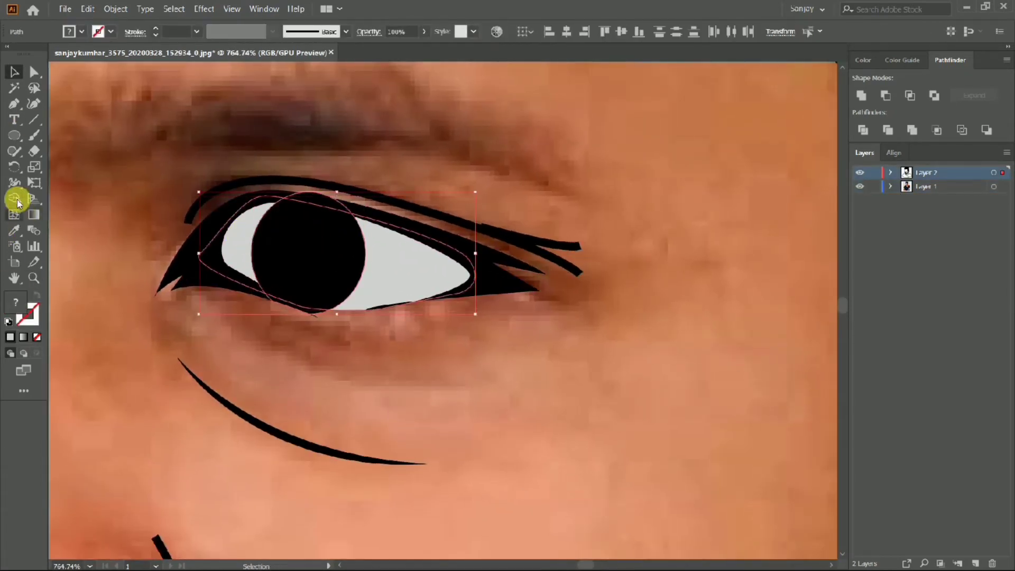
pyautogui.keyDown('alt'); pyautogui.click(290, 198); pyautogui.keyUp('alt')
pyautogui.scroll(-3, 172, 233)
pyautogui.scroll(3, 172, 234)
# - Recolor the nearer eye's trimmed iris dark grey
pyautogui.click(14, 79)
pyautogui.scroll(-3, 204, 276)
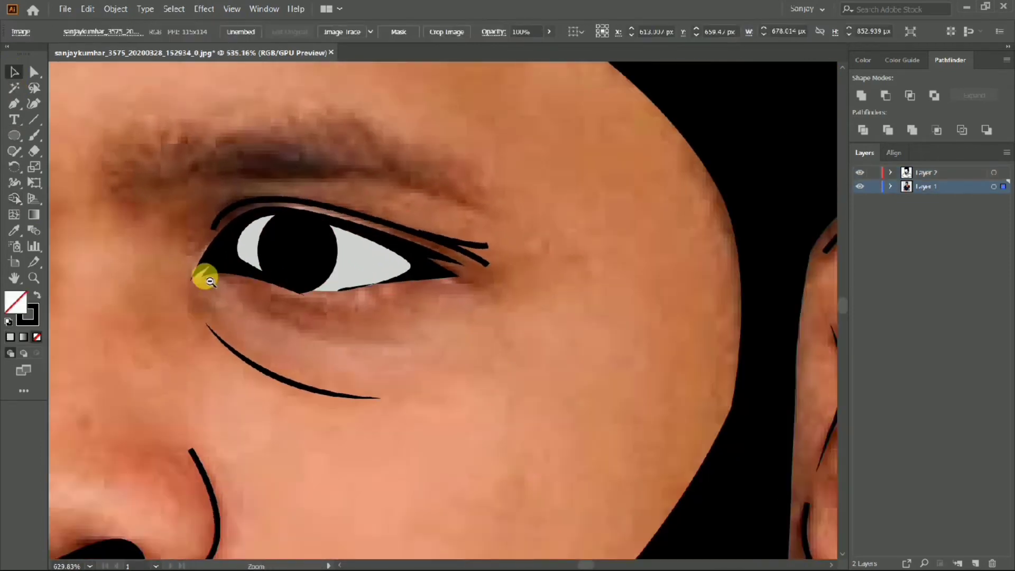
pyautogui.click(508, 300)
pyautogui.doubleClick(12, 295)
pyautogui.click(439, 286)
pyautogui.click(758, 161)
pyautogui.scroll(-3, 329, 298)
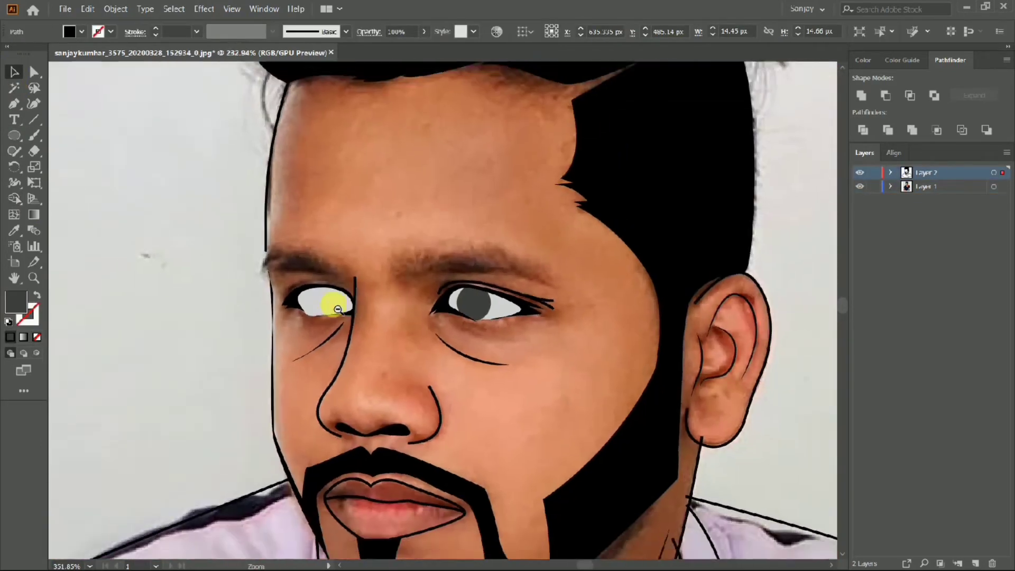
# - Draw a dark grey ellipse of about 11.5 × 12.4 px over the farther eye's iris, positioned to match the photo
pyautogui.scroll(4, 324, 343)
pyautogui.click(14, 138)
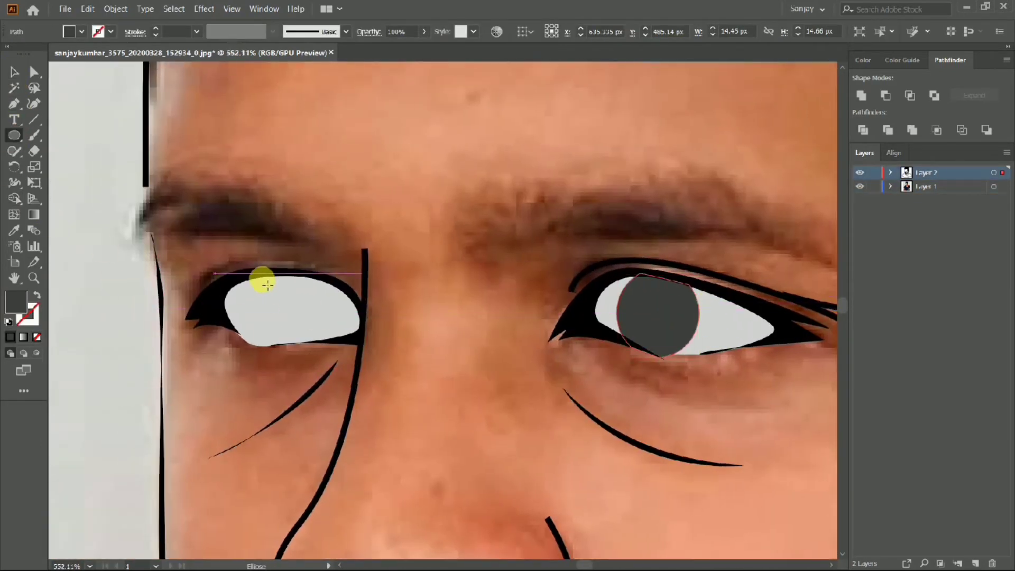
pyautogui.moveTo(268, 285); pyautogui.dragTo(324, 344)
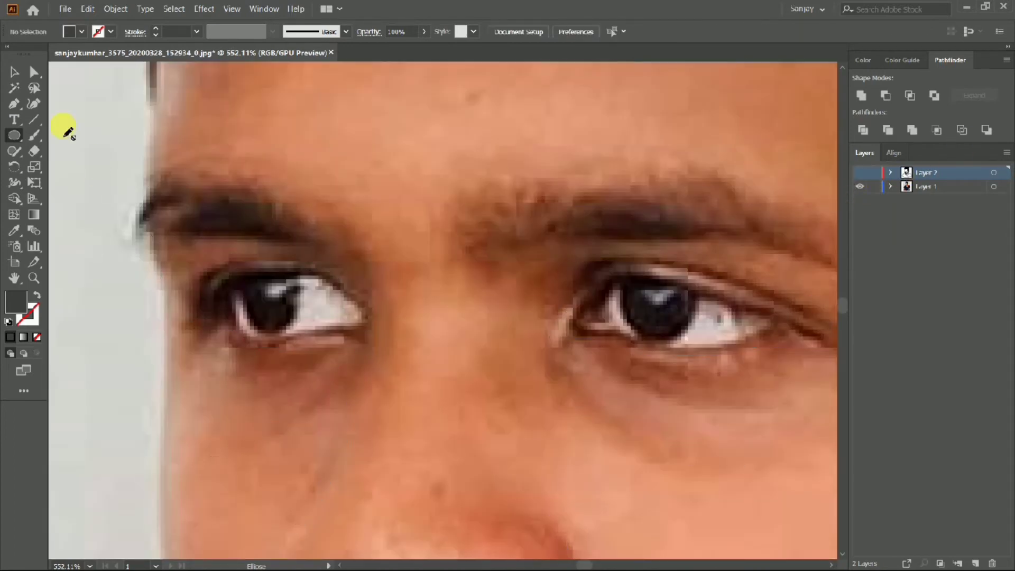
pyautogui.click(871, 173)
pyautogui.moveTo(286, 306); pyautogui.dragTo(274, 305)
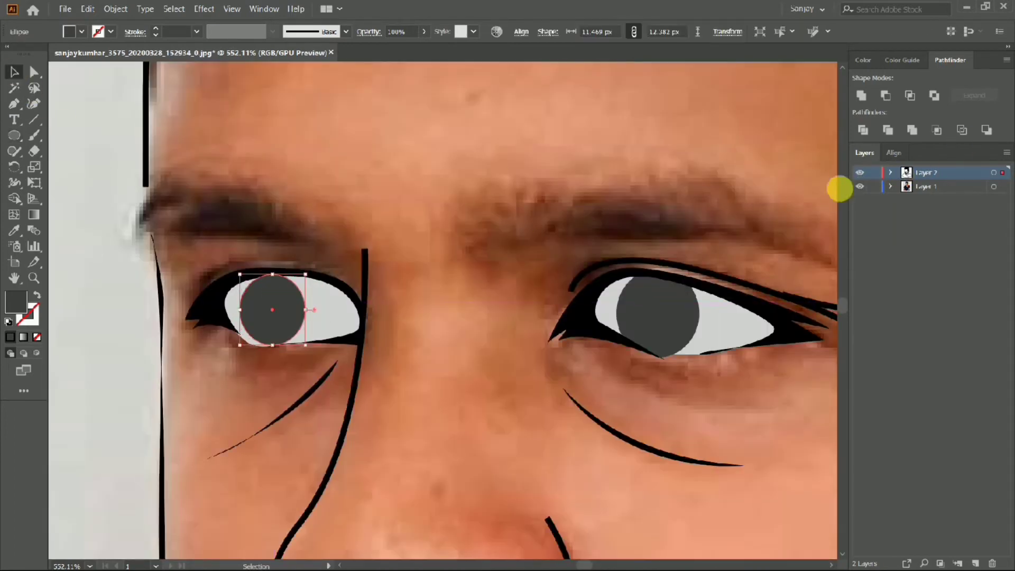
# - Try to trim the farther eye's grey iris against the surrounding eye shapes with the Shape Builder
pyautogui.click(373, 286)
pyautogui.scroll(2, 283, 324)
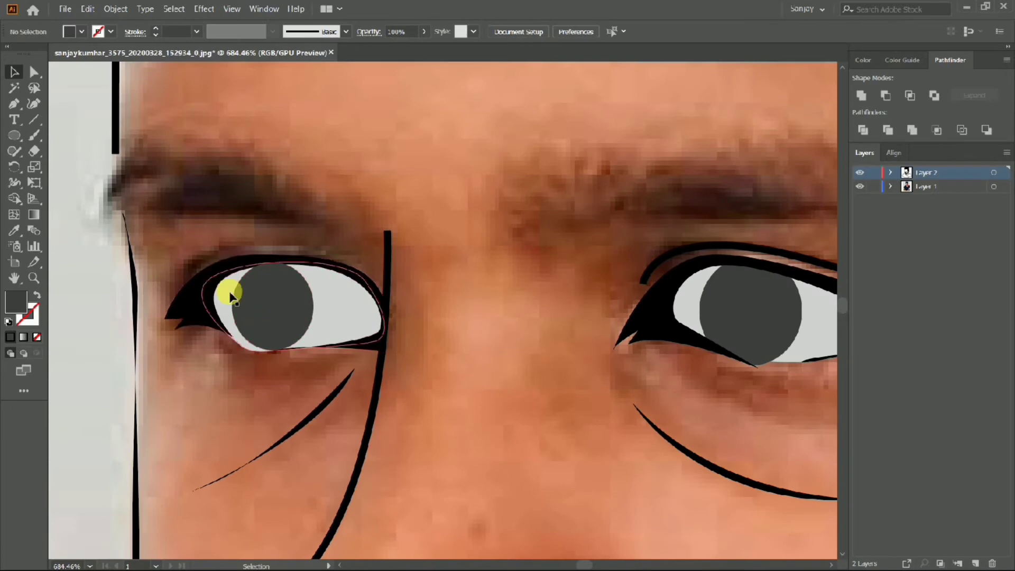
pyautogui.click(228, 297)
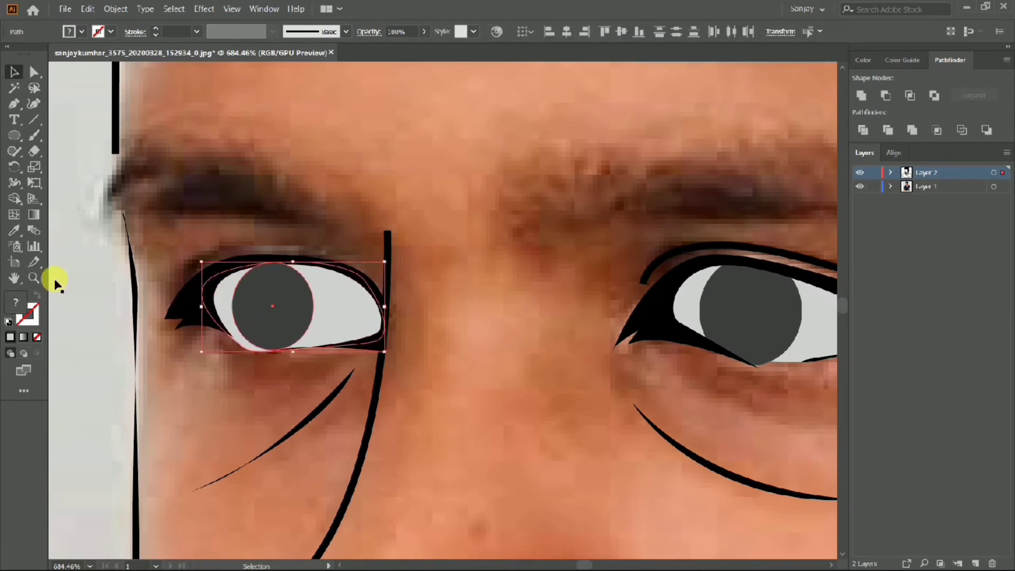
pyautogui.click(14, 72)
pyautogui.click(159, 222)
pyautogui.click(257, 302)
pyautogui.keyDown('shift'); pyautogui.click(213, 294); pyautogui.keyUp('shift')
pyautogui.click(14, 198)
pyautogui.scroll(-6, 272, 267)
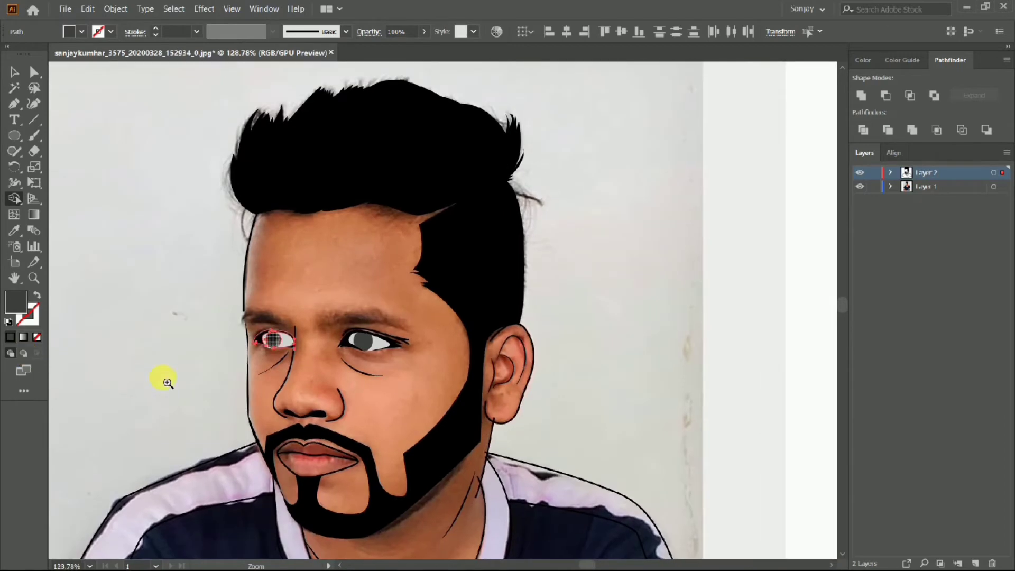
pyautogui.scroll(5, 163, 381)
# - Enlarge the farther eye's grey iris to about 12.5 × 12.8 px
pyautogui.click(14, 72)
pyautogui.click(180, 249)
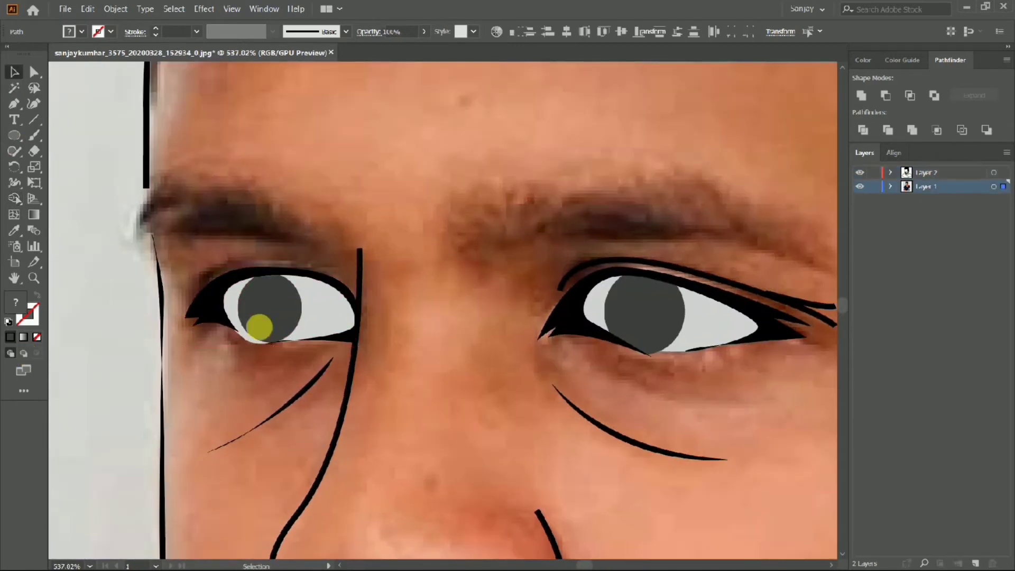
pyautogui.click(259, 326)
pyautogui.moveTo(302, 342); pyautogui.dragTo(307, 346)
pyautogui.moveTo(298, 342); pyautogui.dragTo(219, 349)
pyautogui.scroll(4, 219, 349)
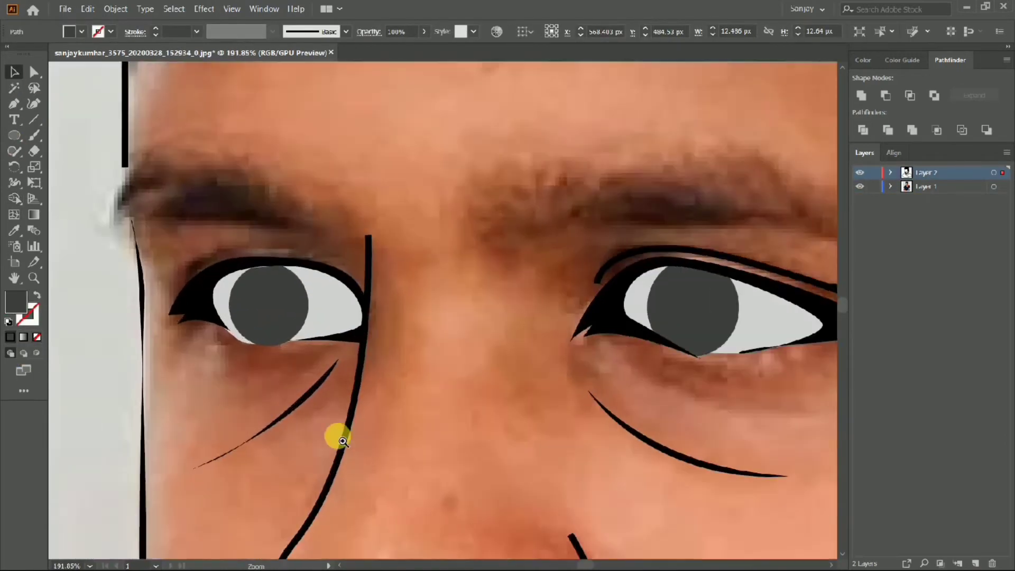
# - Trim the farther eye's enlarged iris to the eye white's lower edge with the Shape Builder
pyautogui.click(297, 344)
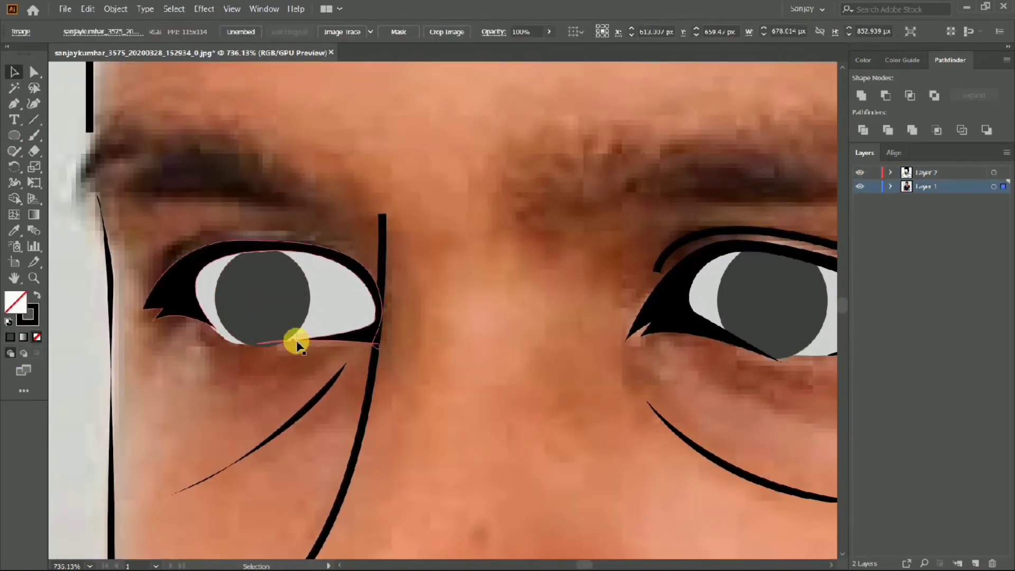
pyautogui.click(221, 333)
pyautogui.keyDown('shift'); pyautogui.click(229, 332); pyautogui.keyUp('shift')
pyautogui.click(15, 199)
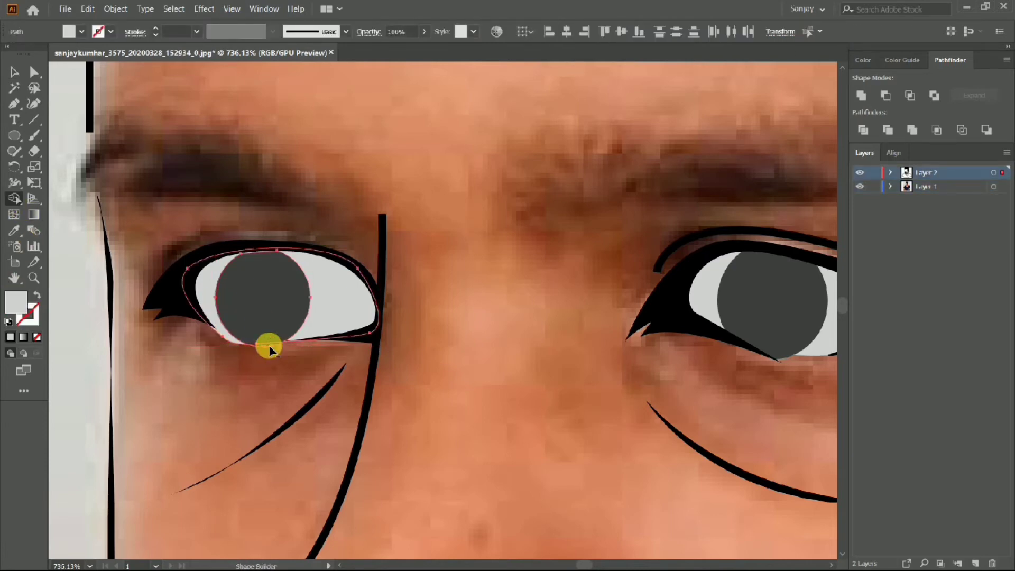
pyautogui.scroll(-4, 269, 349)
pyautogui.press('v')
pyautogui.click(231, 408)
# - Change the fill of the farther eye's iris to dark red
pyautogui.click(267, 331)
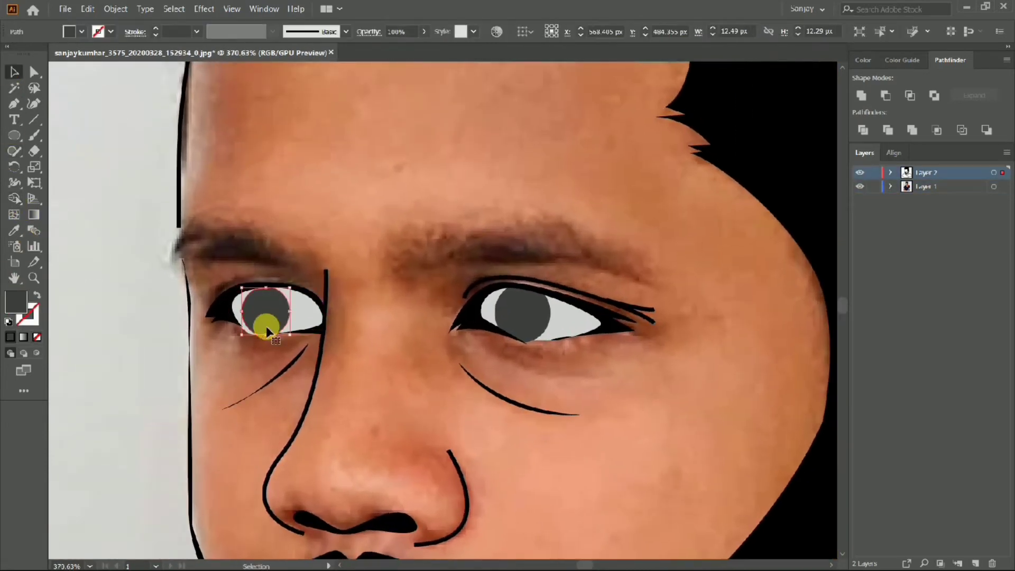
pyautogui.doubleClick(19, 316)
pyautogui.press('Return')
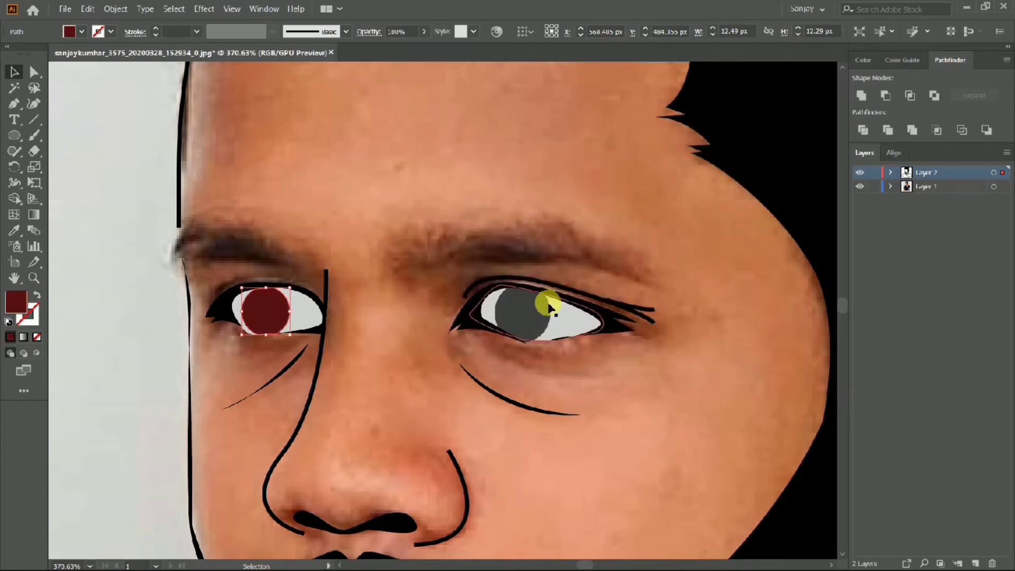
# - Copy the dark red fill from the farther iris to the nearer eye's iris with the Eyedropper
pyautogui.click(548, 301)
pyautogui.click(15, 231)
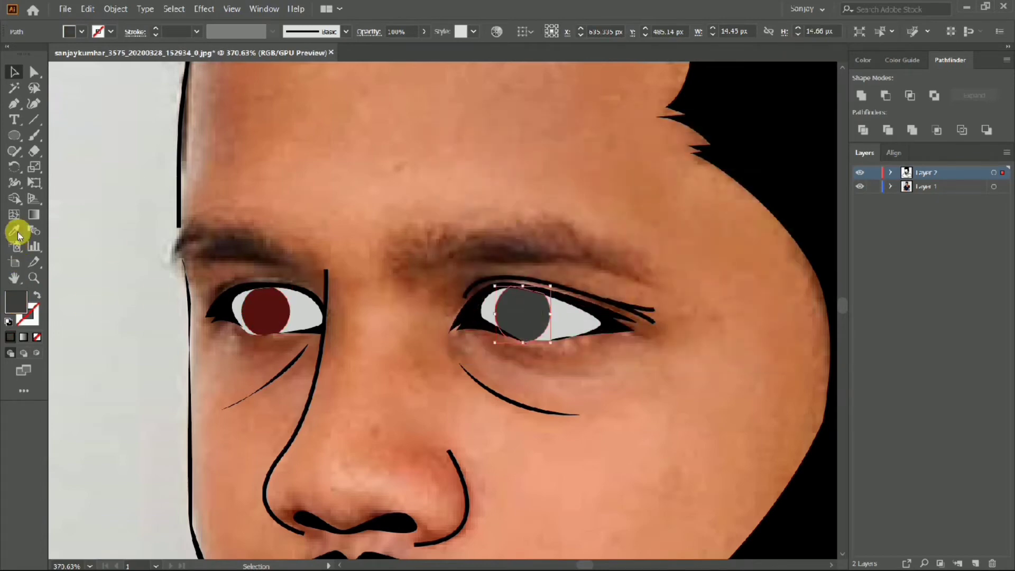
pyautogui.click(265, 311)
pyautogui.hotkey('ctrl', '-')
pyautogui.moveTo(220, 333); pyautogui.dragTo(333, 332)
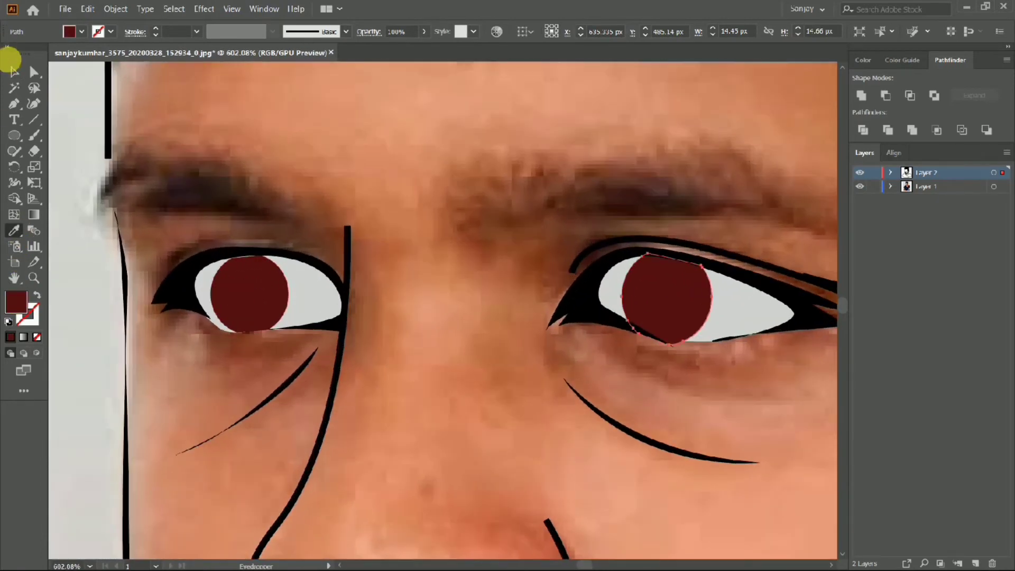
# - Create an 80% scaled copy of the nearer iris and brighten its red to about 82% saturation and 56% brightness
pyautogui.keyDown('alt'); pyautogui.click(280, 268); pyautogui.keyUp('alt')
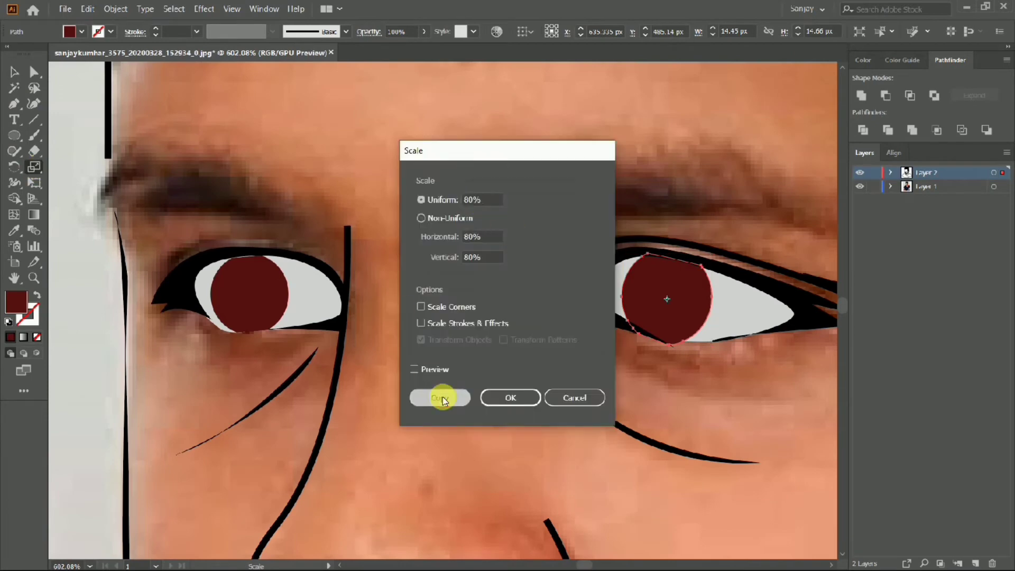
pyautogui.click(442, 401)
pyautogui.click(984, 64)
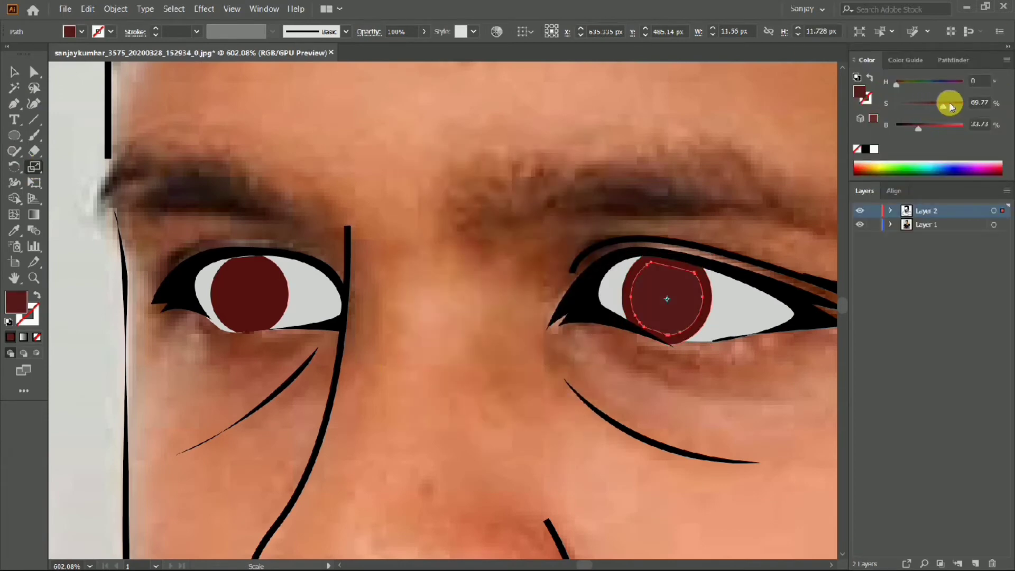
pyautogui.click(923, 126)
pyautogui.click(953, 102)
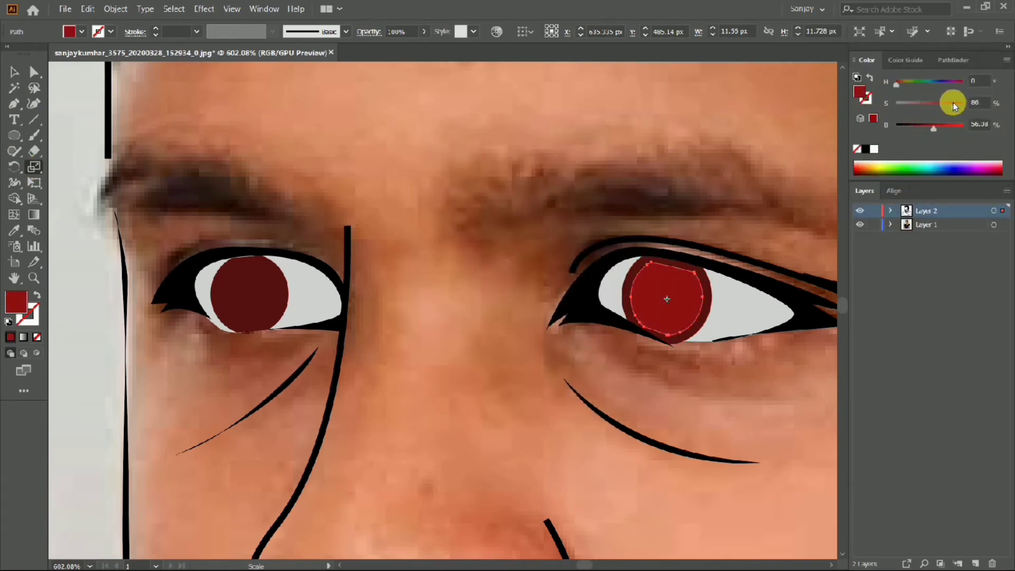
# - Create an 80% scaled copy of the farther iris and give it the brighter red of the nearer inner iris
pyautogui.keyDown('ctrl'); pyautogui.click(248, 293); pyautogui.keyUp('ctrl')
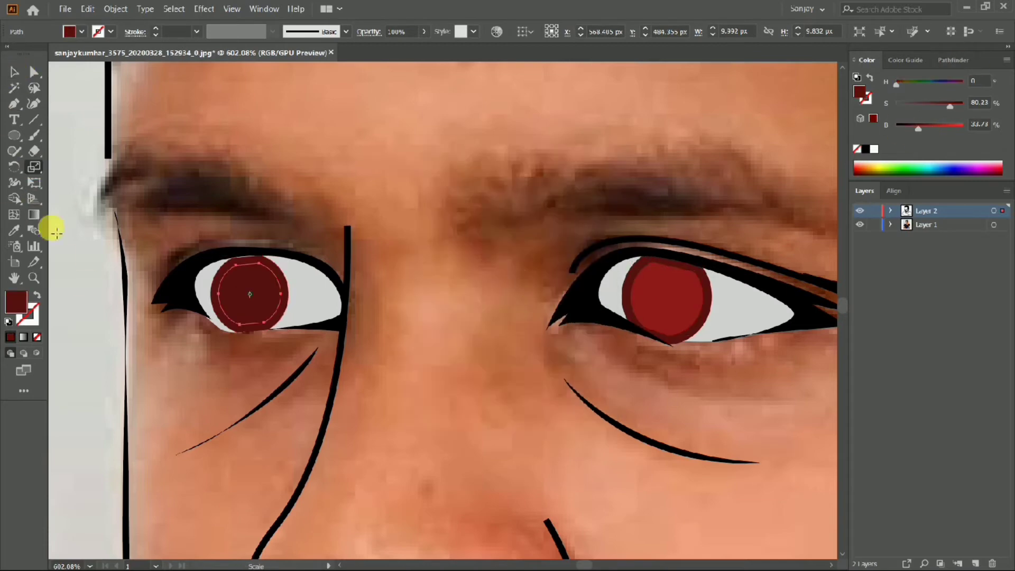
pyautogui.press('i')
pyautogui.click(649, 309)
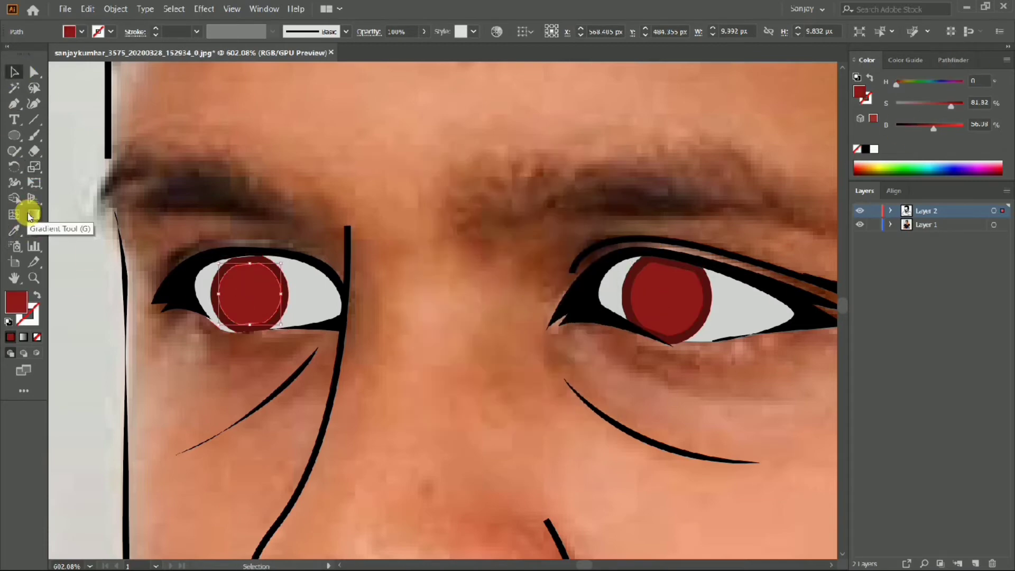
# - Fill the farther eye's inner iris with a vertical black-and-white linear gradient and adjust its direction and extent
pyautogui.click(29, 217)
pyautogui.click(255, 295)
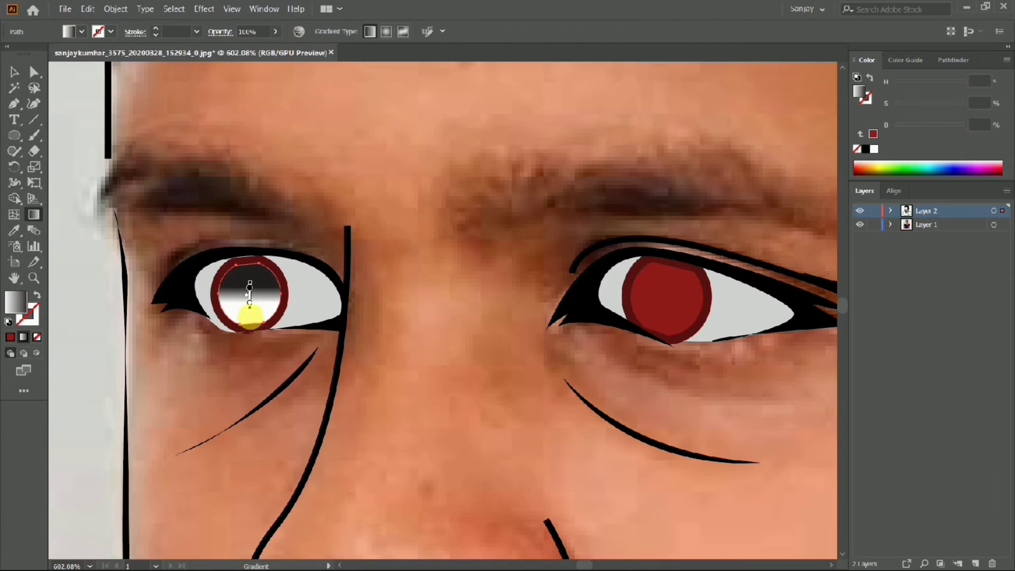
pyautogui.hotkey('ctrl', 'z')
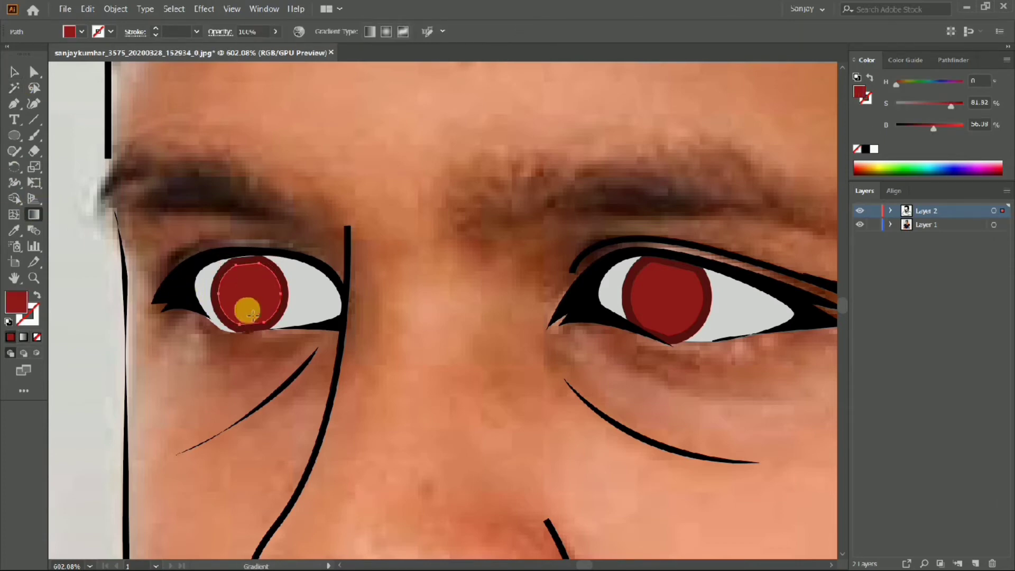
pyautogui.click(238, 295)
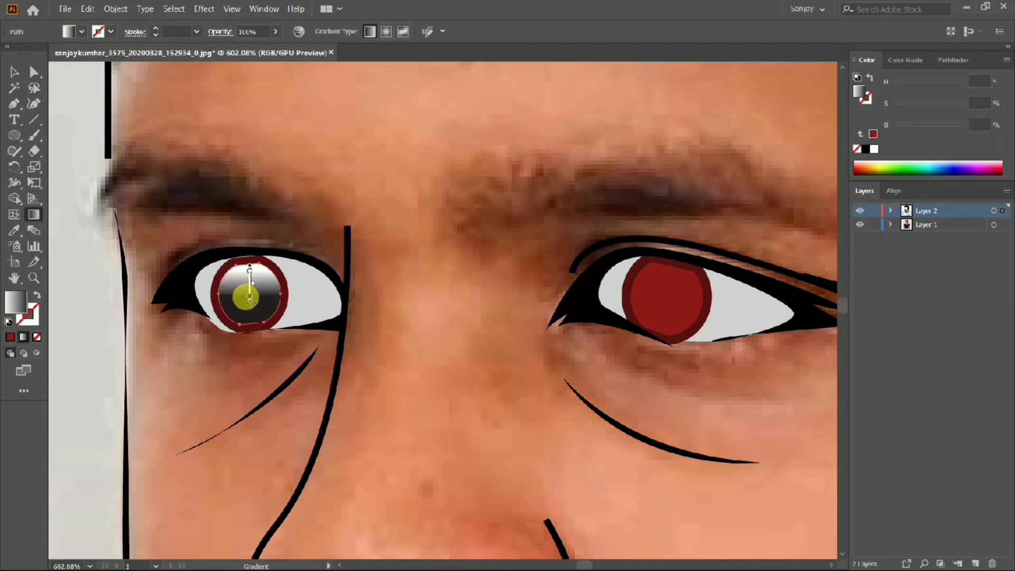
pyautogui.click(255, 316)
pyautogui.moveTo(255, 316); pyautogui.dragTo(249, 300)
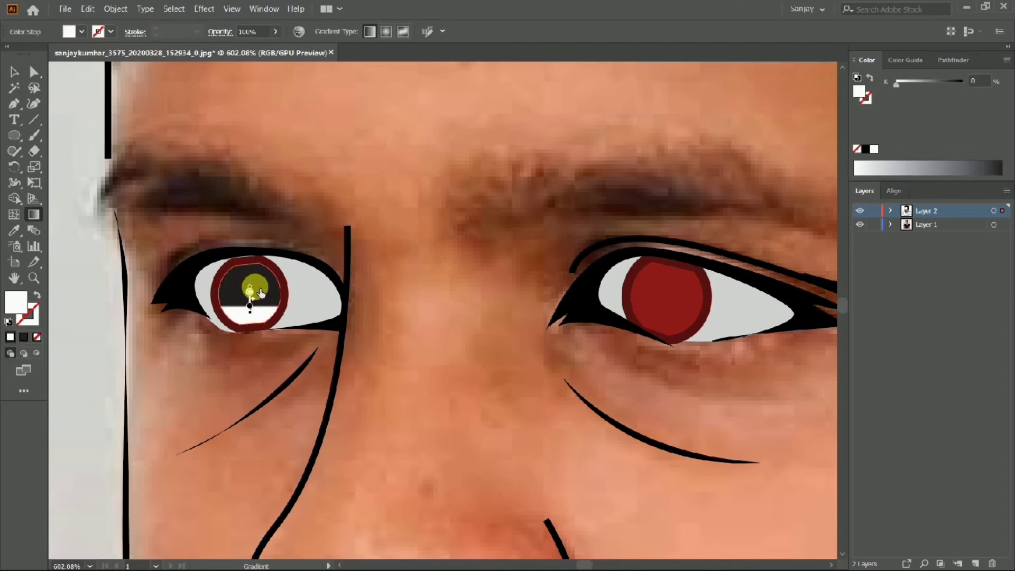
# - Set the lower color stop of the inner iris gradient to red with RGB 153, 13, 0
pyautogui.doubleClick(250, 308)
pyautogui.click(248, 316)
pyautogui.click(272, 336)
pyautogui.moveTo(140, 352); pyautogui.dragTo(181, 354)
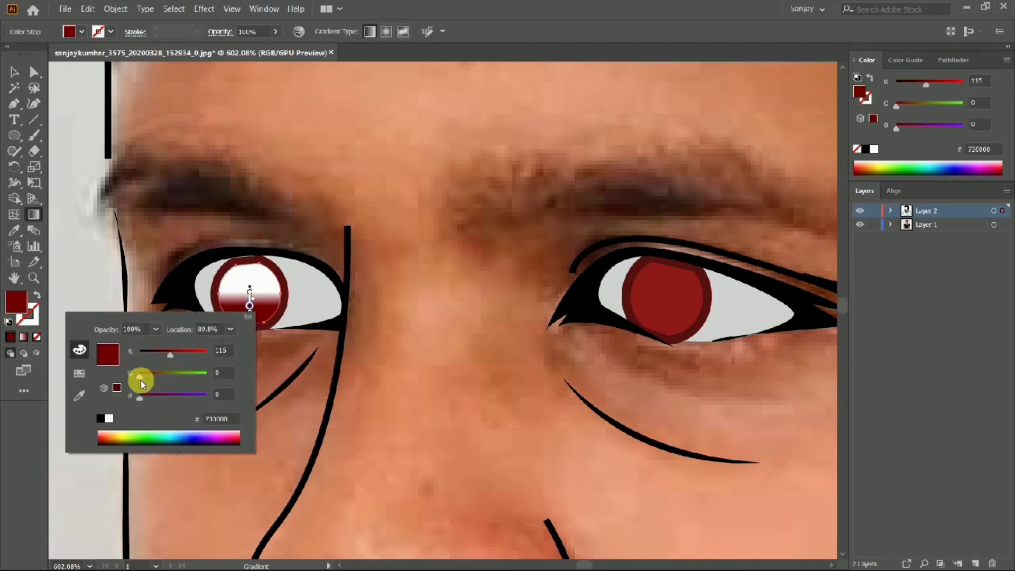
pyautogui.click(161, 373)
pyautogui.click(143, 375)
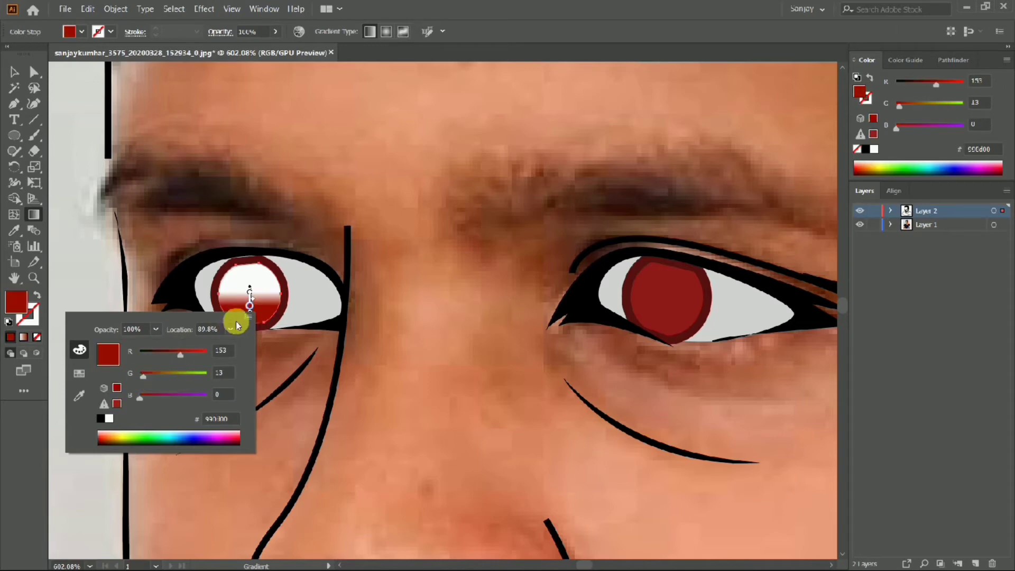
# - Switch the iris gradient's lower red color stop to HSB values and adjust its saturation
pyautogui.click(248, 316)
pyautogui.click(272, 347)
pyautogui.moveTo(174, 382); pyautogui.dragTo(185, 375)
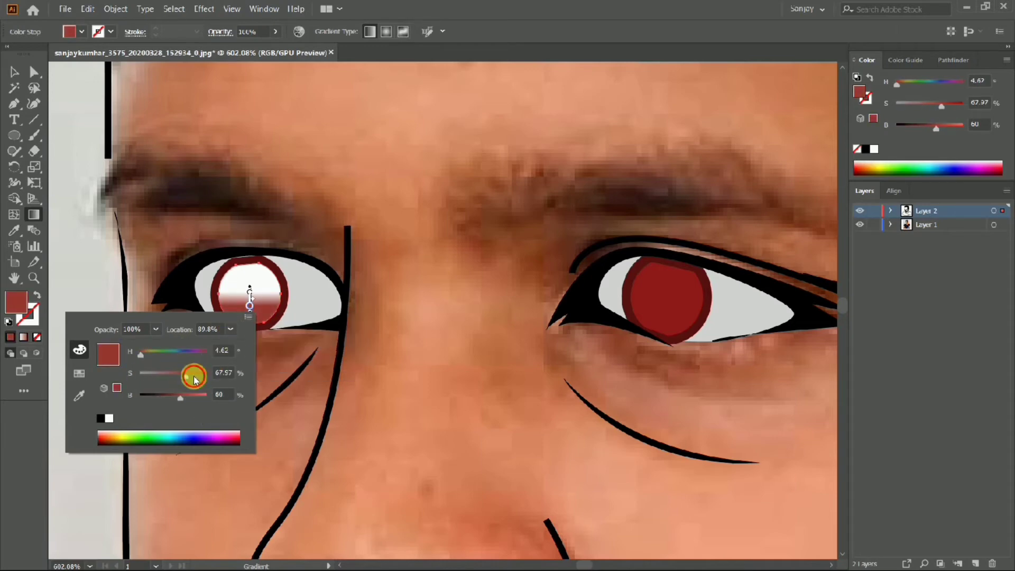
# - Recolor the iris gradient's upper stop to a pale pink with hue 0 and about 96% brightness
pyautogui.doubleClick(249, 290)
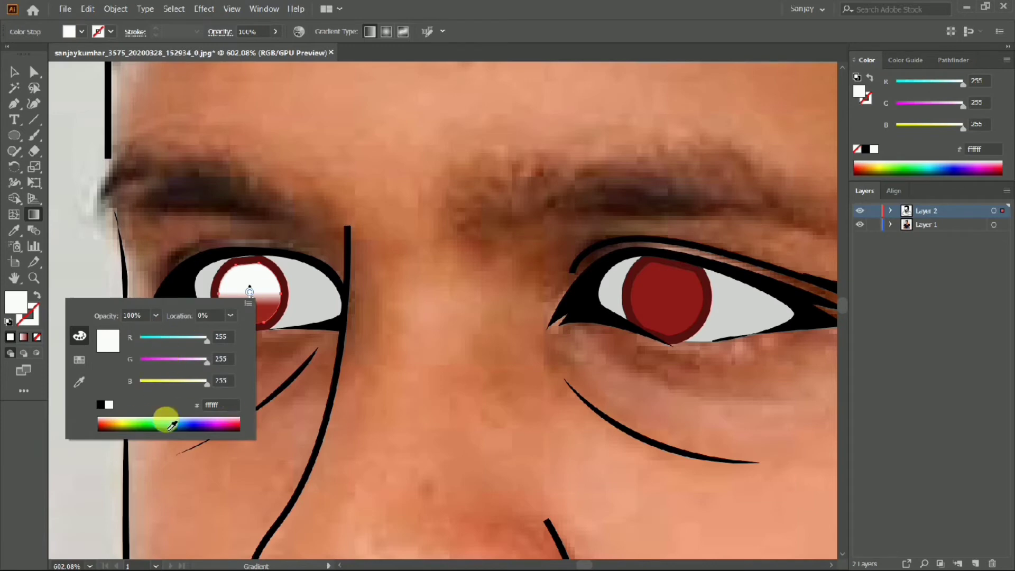
pyautogui.click(170, 425)
pyautogui.click(248, 303)
pyautogui.moveTo(194, 338); pyautogui.dragTo(198, 359)
pyautogui.click(285, 333)
pyautogui.moveTo(144, 341); pyautogui.dragTo(125, 340)
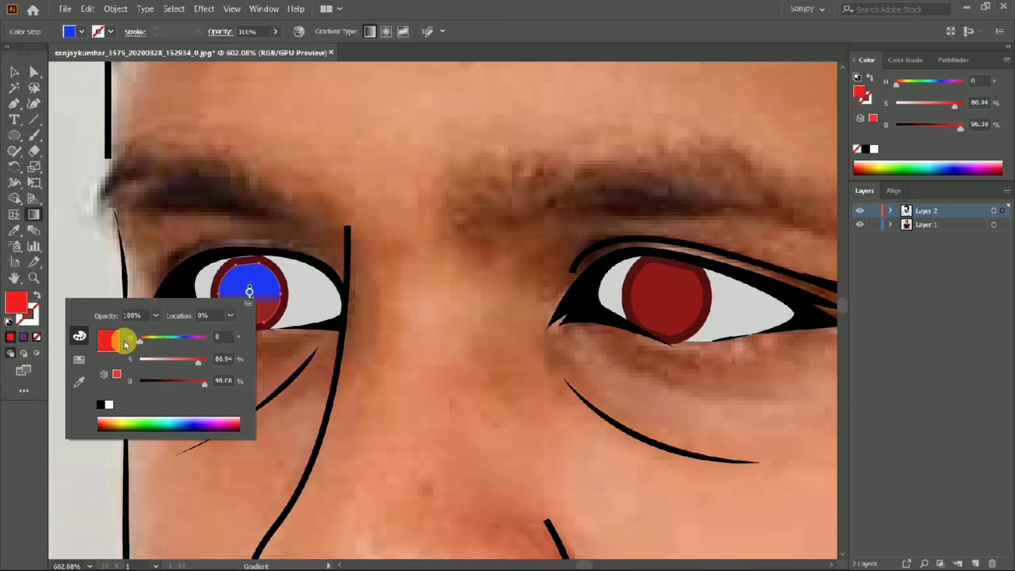
pyautogui.moveTo(199, 359); pyautogui.dragTo(157, 358)
pyautogui.click(334, 335)
pyautogui.click(243, 343)
# - Copy the farther inner iris's red-to-pink gradient onto the nearer eye's inner iris with the Eyedropper
pyautogui.scroll(-4, 293, 333)
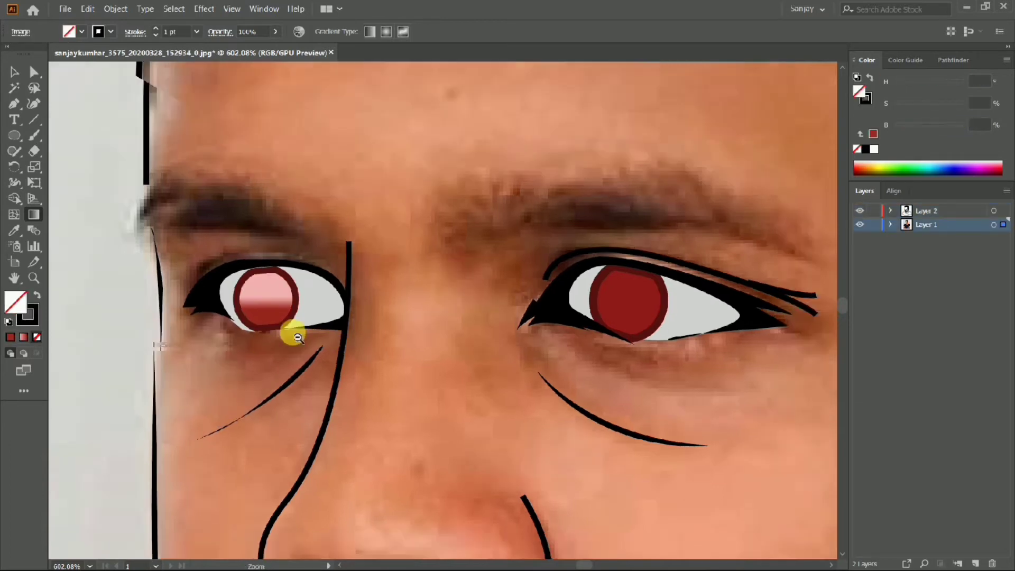
pyautogui.click(276, 288)
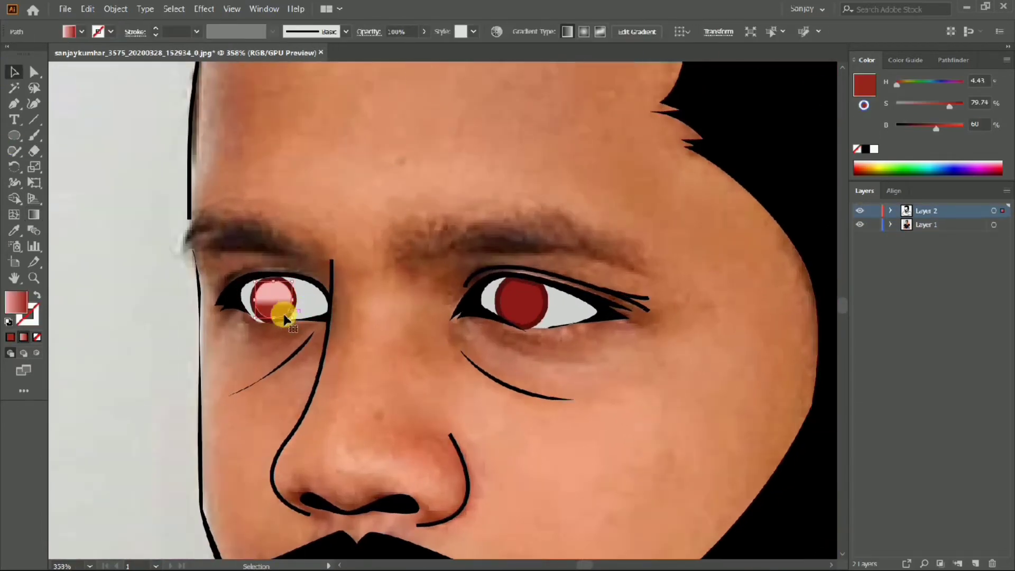
pyautogui.scroll(-3, 356, 301)
pyautogui.scroll(3, 498, 296)
pyautogui.click(500, 294)
pyautogui.click(14, 230)
pyautogui.scroll(-5, 135, 328)
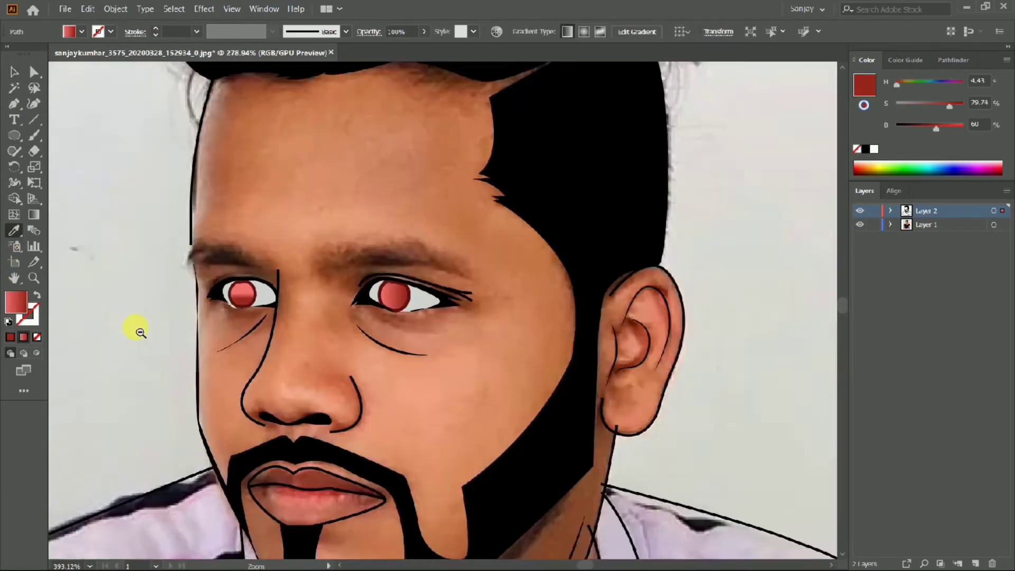
# - Revert both inner irises from the gradient to their solid dark red fill
pyautogui.click(860, 225)
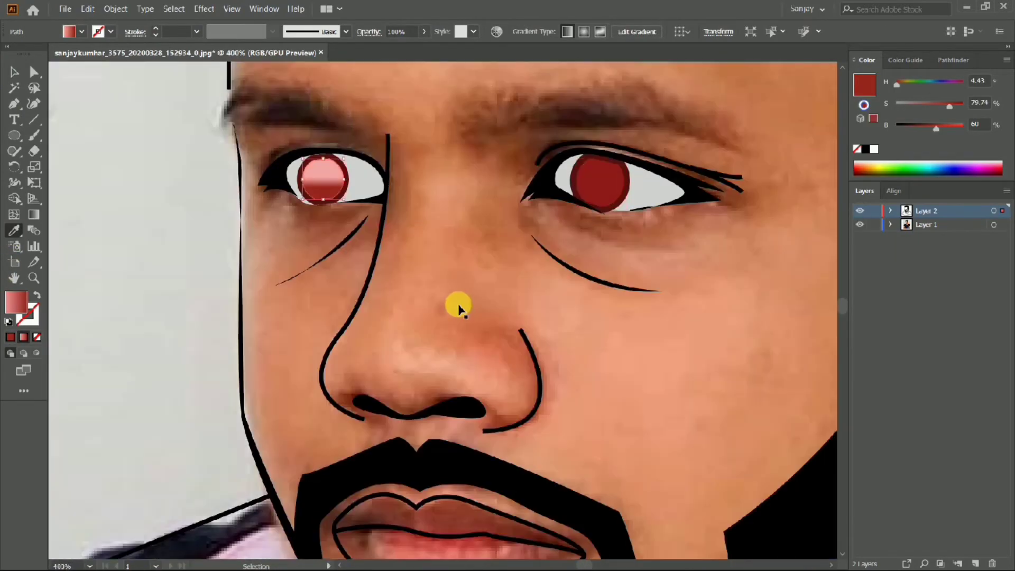
pyautogui.click(452, 168)
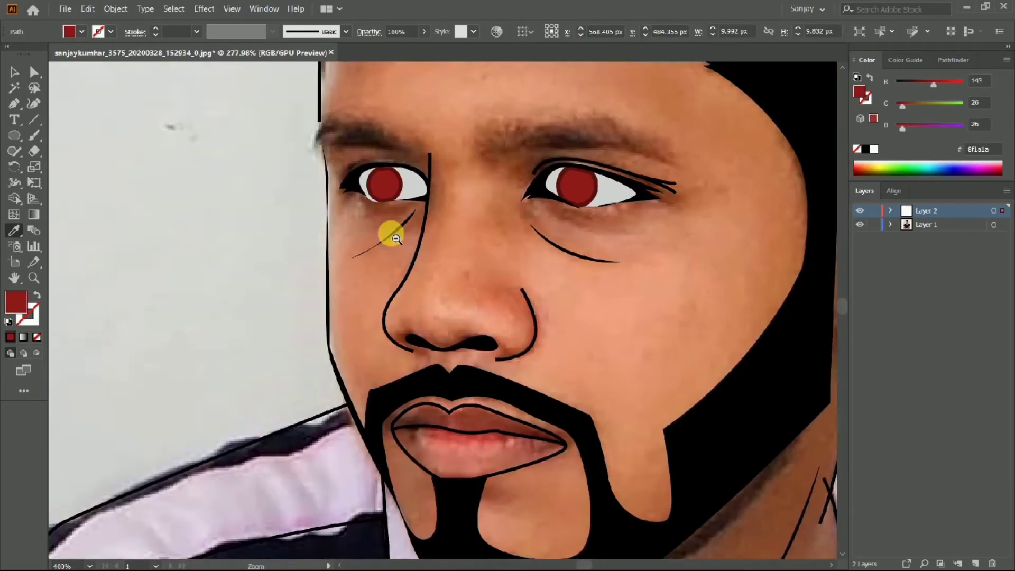
pyautogui.scroll(-3, 390, 234)
pyautogui.scroll(1, 227, 255)
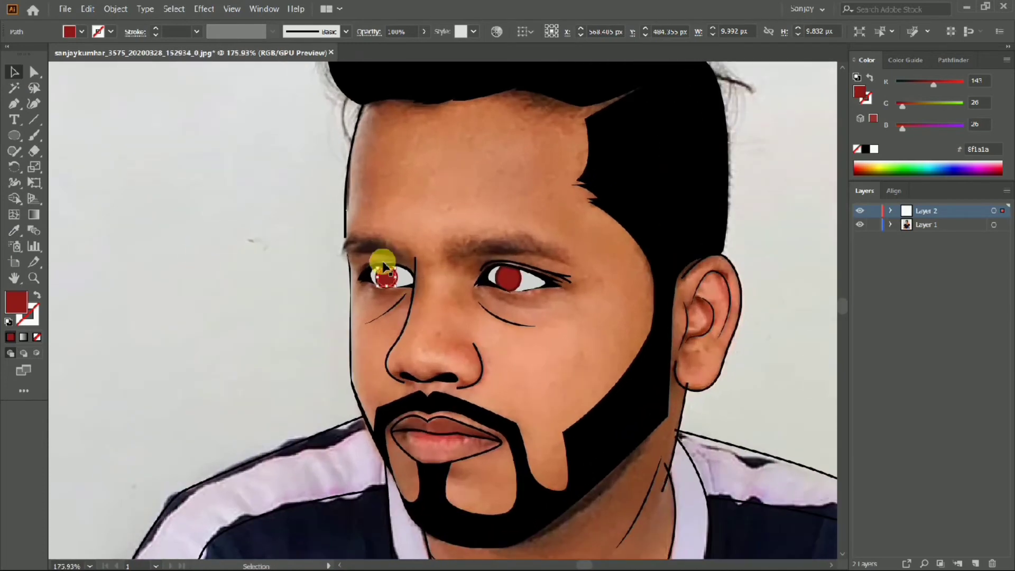
# - Add a new layer between the line-art layer and the photo layer
pyautogui.hotkey('ctrl', 'l')
pyautogui.doubleClick(21, 301)
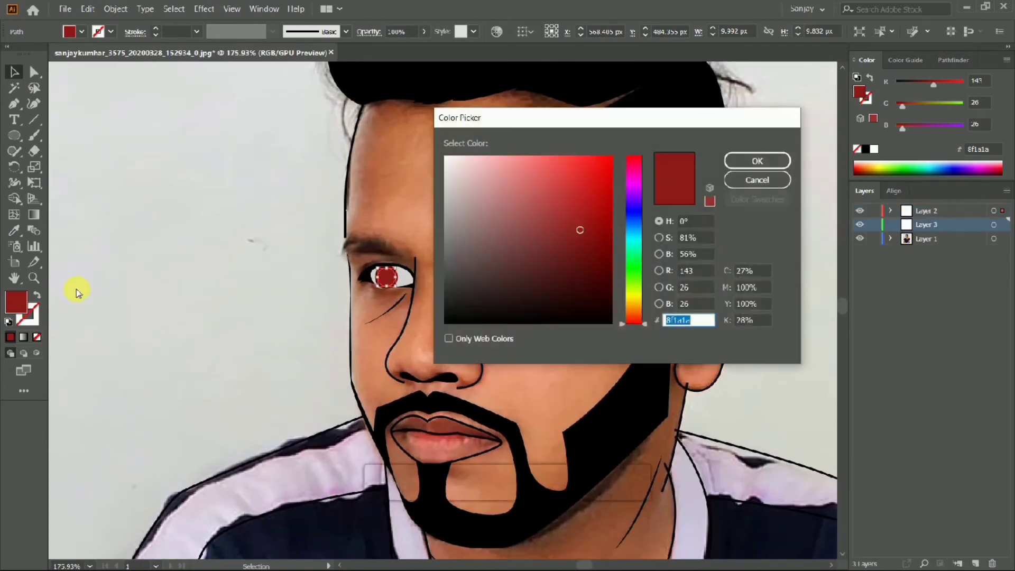
pyautogui.click(758, 162)
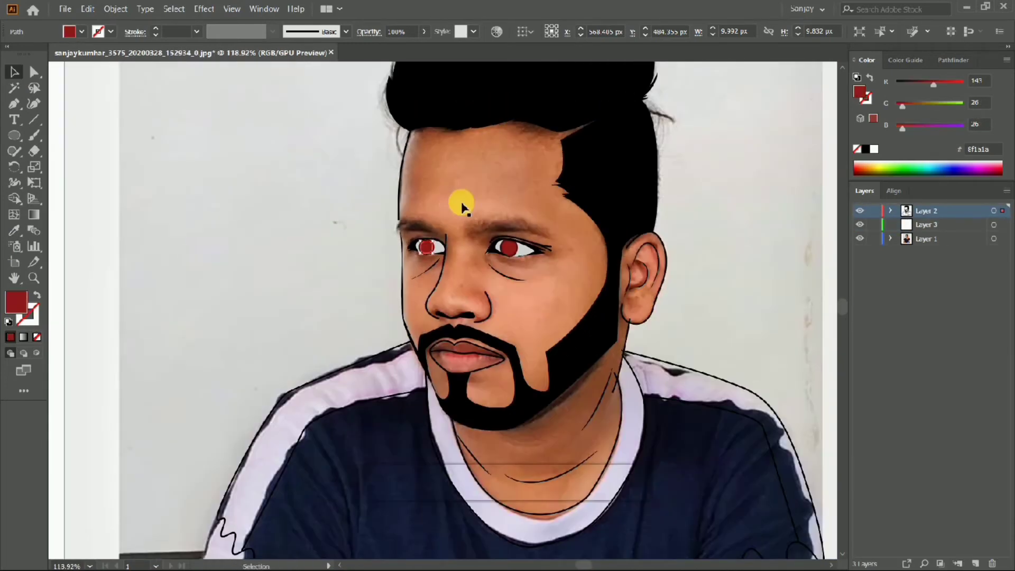
# - Define a skin-tone fill with hex f4b998 and make the new middle layer active without any artwork selected
pyautogui.click(284, 256)
pyautogui.doubleClick(13, 299)
pyautogui.click(757, 161)
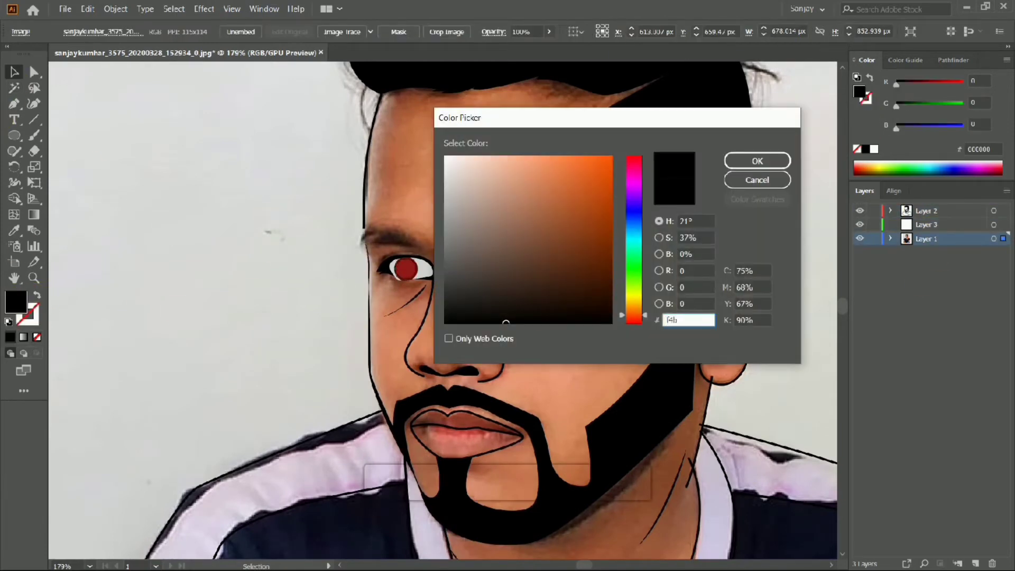
pyautogui.click(751, 160)
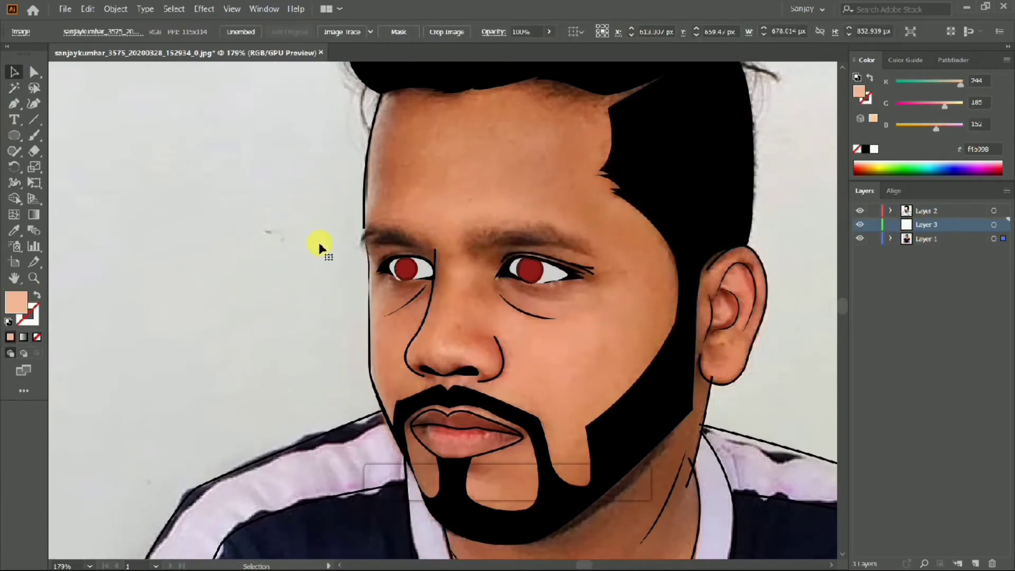
pyautogui.scroll(-3, 318, 245)
pyautogui.scroll(2, 356, 238)
pyautogui.click(434, 153)
pyautogui.click(799, 208)
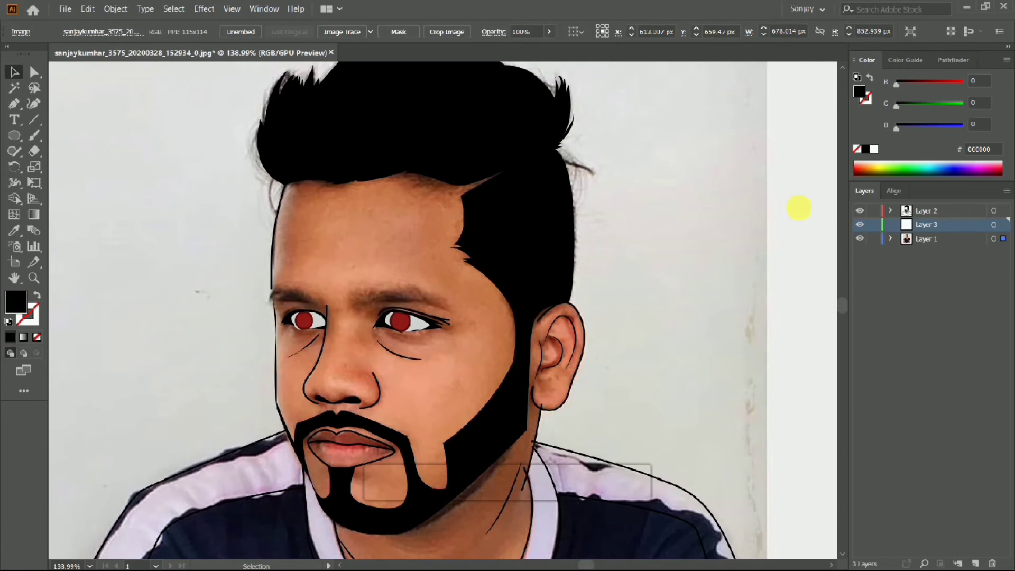
# - Start the skin shape with the Pen tool inside the hair, tracing around the ear and down the nearer neck edge to the collar
pyautogui.click(9, 104)
pyautogui.click(396, 145)
pyautogui.moveTo(529, 141); pyautogui.dragTo(529, 234)
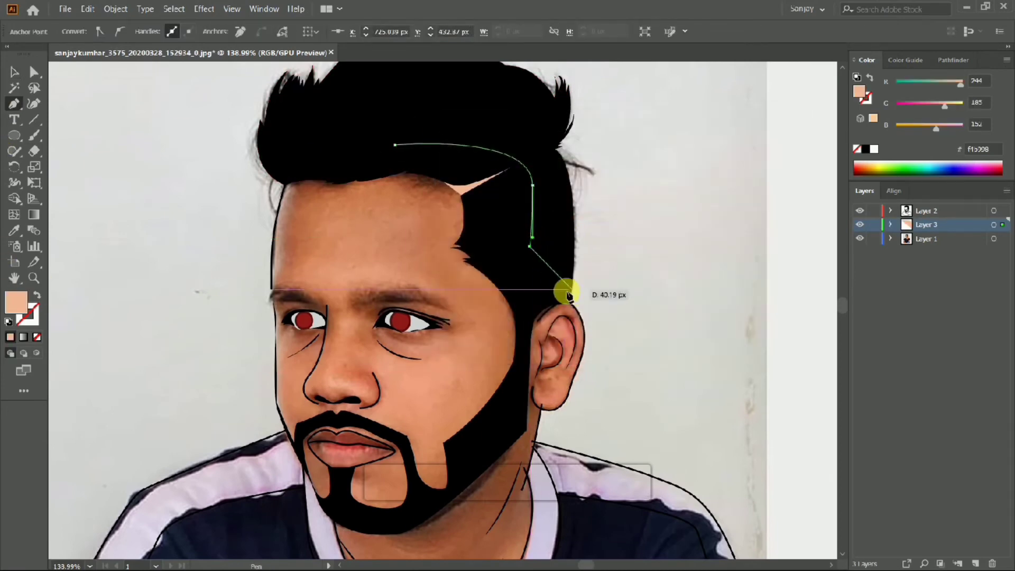
pyautogui.scroll(3, 563, 285)
pyautogui.moveTo(598, 365); pyautogui.dragTo(562, 370)
pyautogui.scroll(-3, 607, 385)
pyautogui.scroll(3, 606, 403)
pyautogui.scroll(-10, 562, 363)
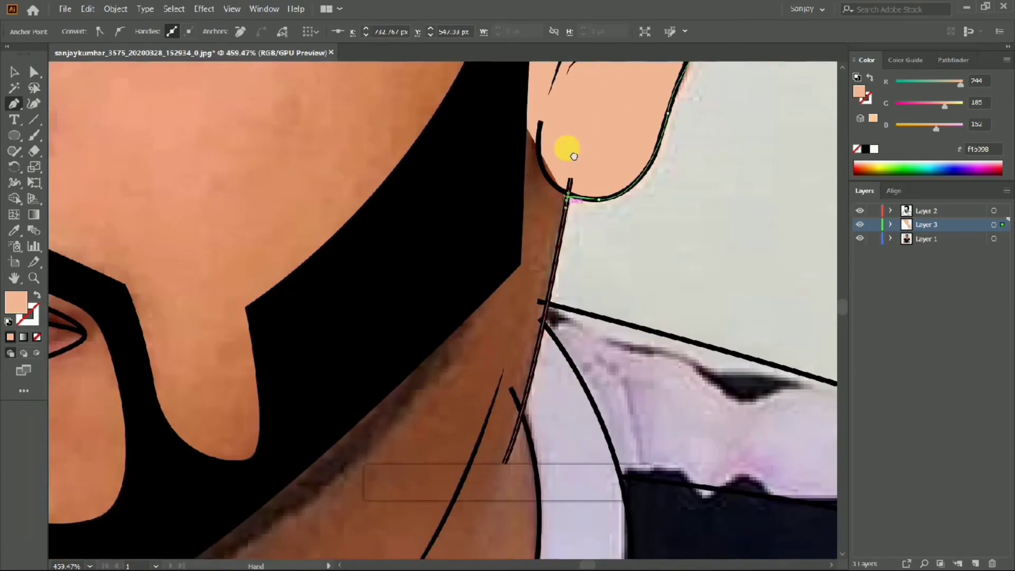
pyautogui.scroll(-5, 528, 238)
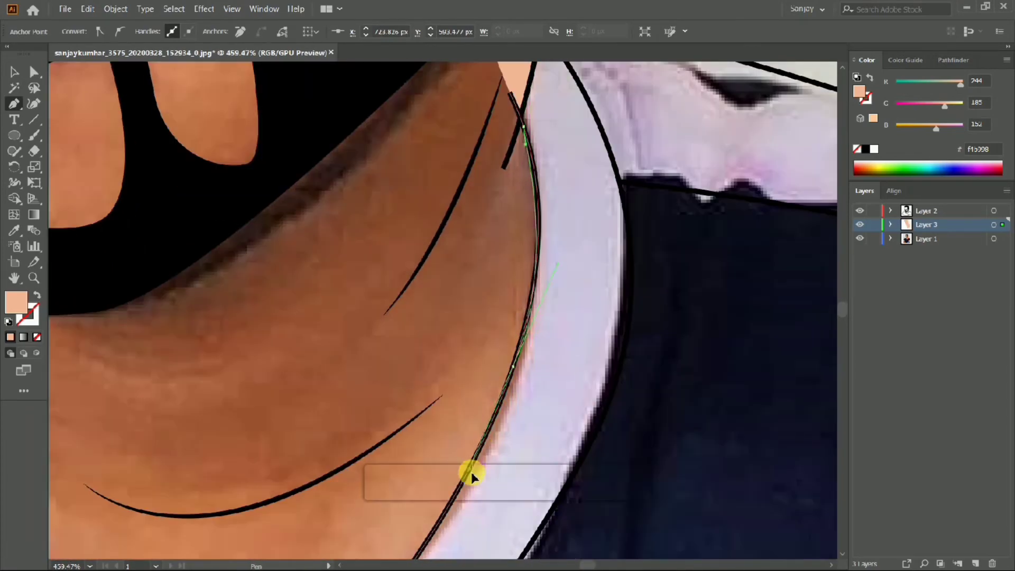
# - Trace the skin shape around the bottom of the neckline along the collar's inner edge
pyautogui.scroll(-2, 470, 469)
pyautogui.hscroll(-3, 469, 469)
pyautogui.click(566, 376)
pyautogui.moveTo(409, 455); pyautogui.dragTo(372, 459)
pyautogui.click(158, 377)
pyautogui.click(153, 296)
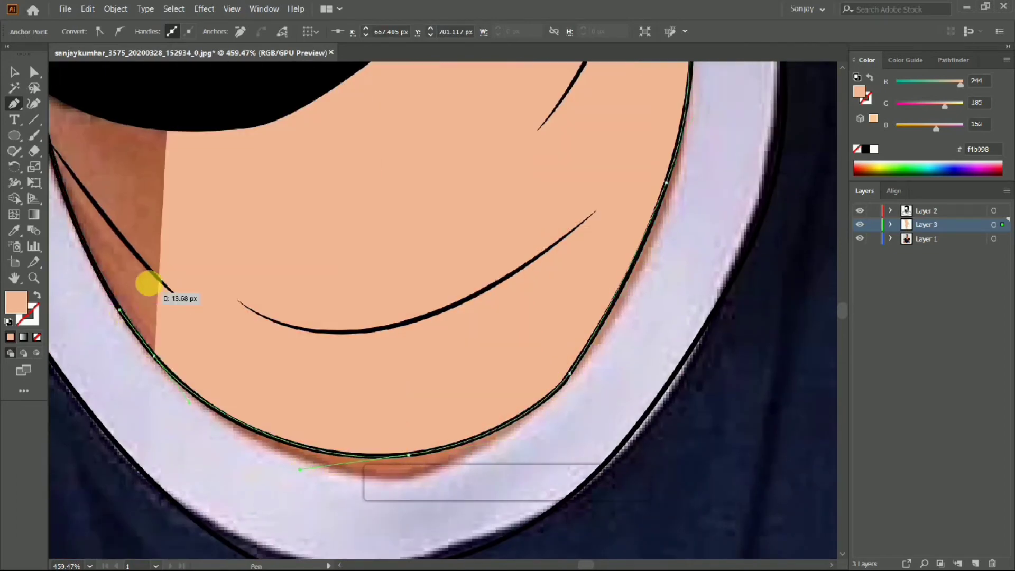
# - Undo the neckline tracing back to the nearer side of the neck and make the skin layer active again
pyautogui.hscroll(-5, 154, 295)
pyautogui.moveTo(411, 217)
pyautogui.mouseDown()
pyautogui.moveTo(399, 280)
pyautogui.moveTo(407, 243)
pyautogui.moveTo(392, 188)
pyautogui.moveTo(446, 286)
pyautogui.moveTo(467, 348)
pyautogui.moveTo(459, 377)
pyautogui.moveTo(433, 352)
pyautogui.moveTo(447, 351)
pyautogui.moveTo(462, 376)
pyautogui.moveTo(483, 375)
pyautogui.mouseUp()
pyautogui.hotkey('ctrl', 'z')
pyautogui.moveTo(483, 375); pyautogui.dragTo(346, 153)
pyautogui.click(926, 224)
pyautogui.moveTo(494, 453); pyautogui.dragTo(494, 260)
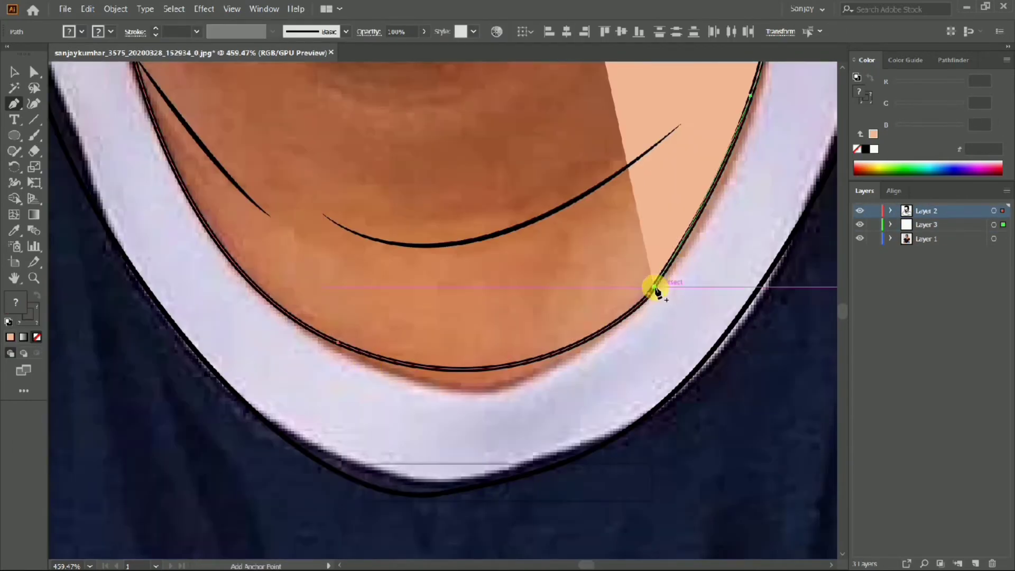
pyautogui.click(931, 224)
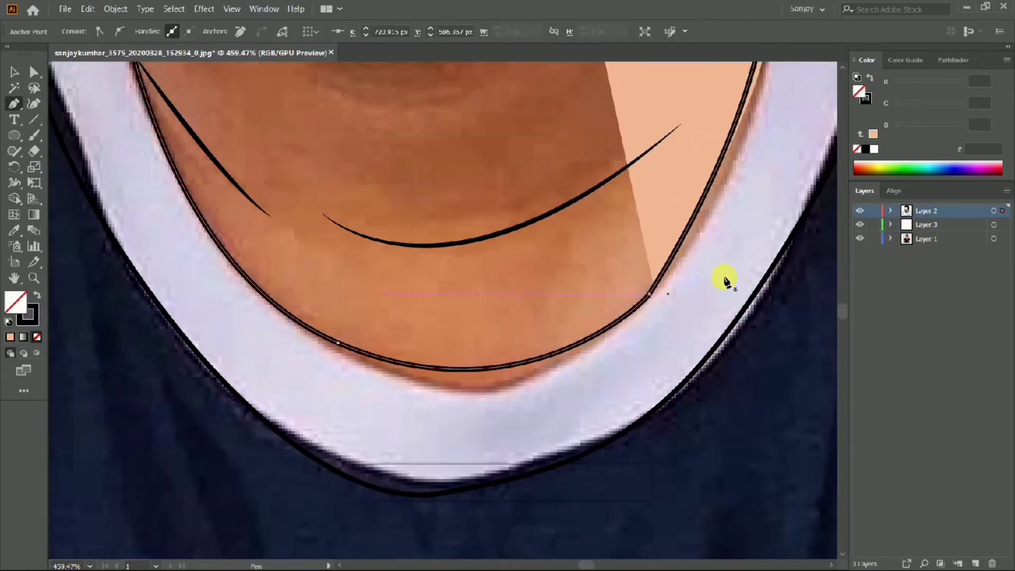
pyautogui.scroll(3, 688, 272)
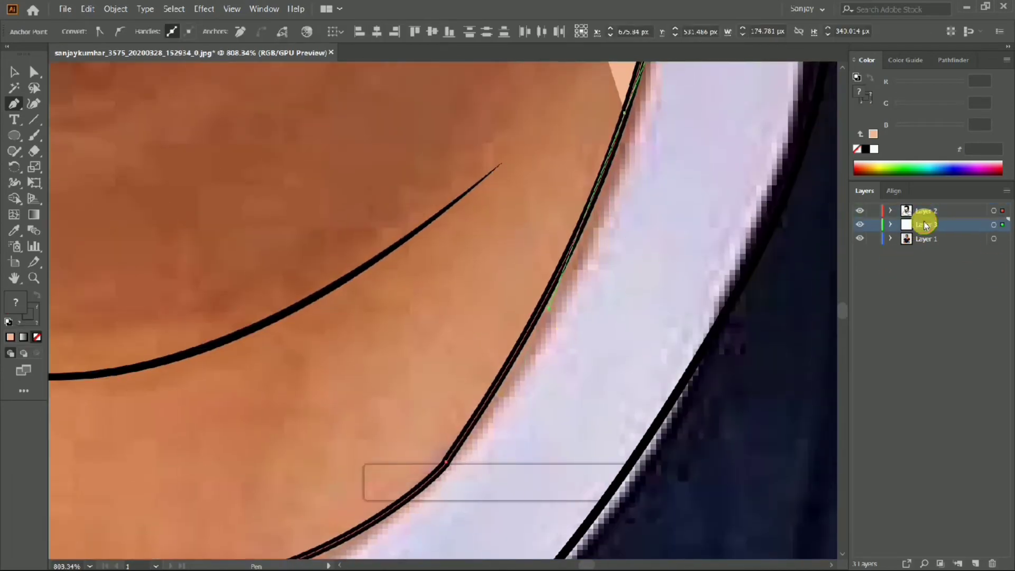
# - Retrace the skin shape along the bottom of the neckline and partway up the collar's farther side, undoing the misplaced curve
pyautogui.moveTo(622, 342); pyautogui.dragTo(608, 369)
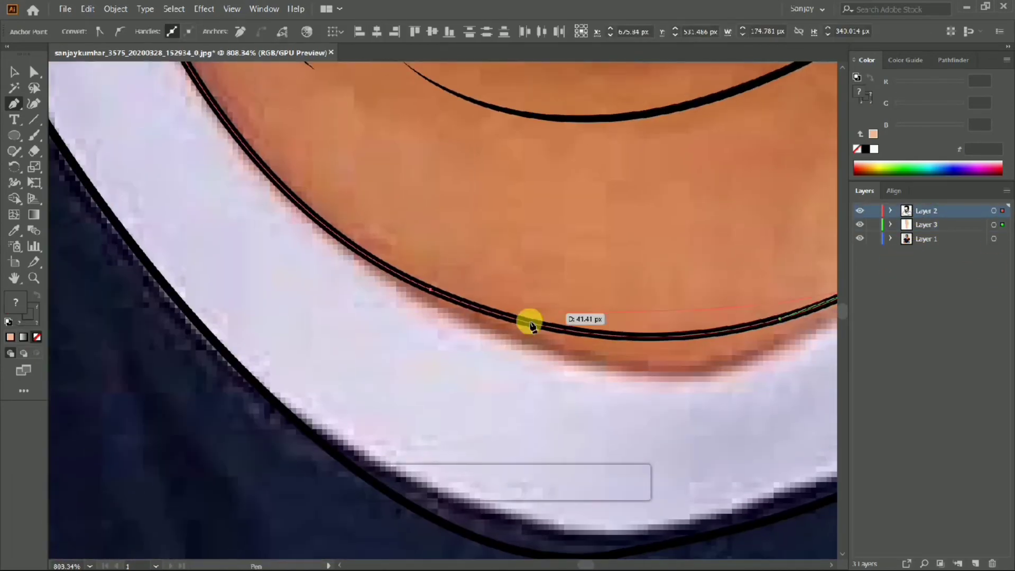
pyautogui.moveTo(526, 324); pyautogui.dragTo(525, 325)
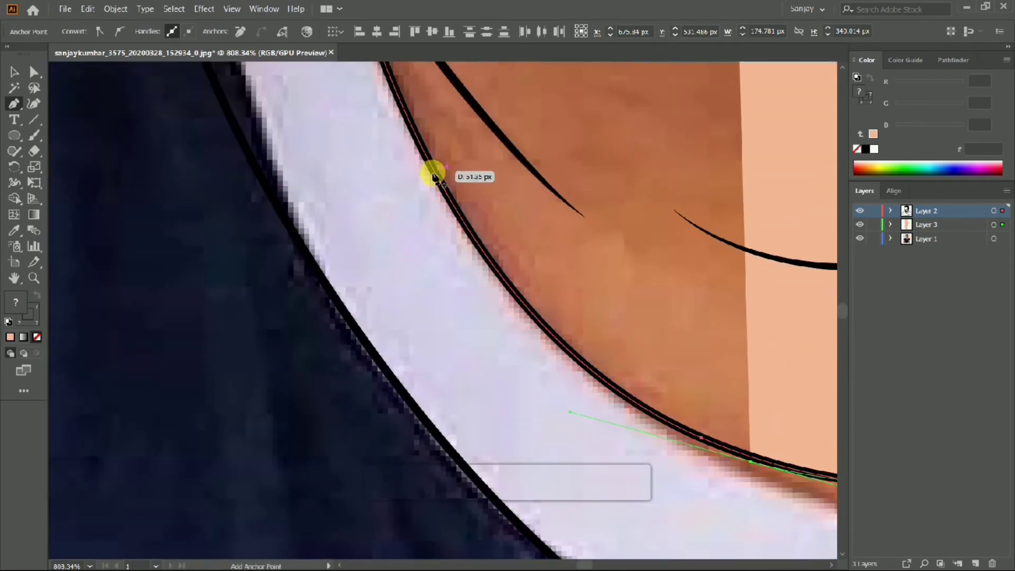
pyautogui.click(432, 170)
pyautogui.keyDown('ctrl'); pyautogui.click(582, 360); pyautogui.keyUp('ctrl')
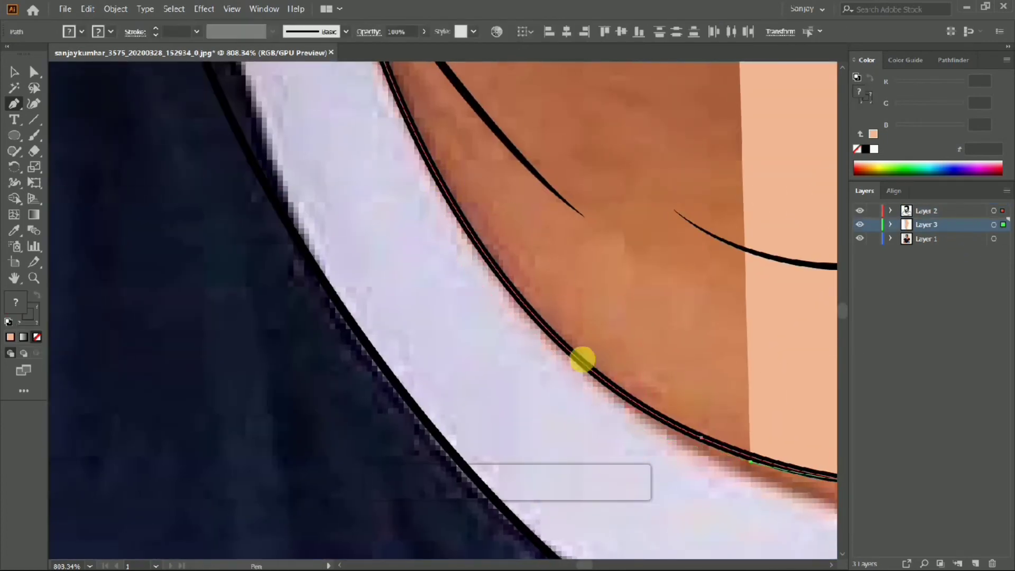
pyautogui.click(750, 463)
pyautogui.moveTo(557, 335); pyautogui.dragTo(600, 446)
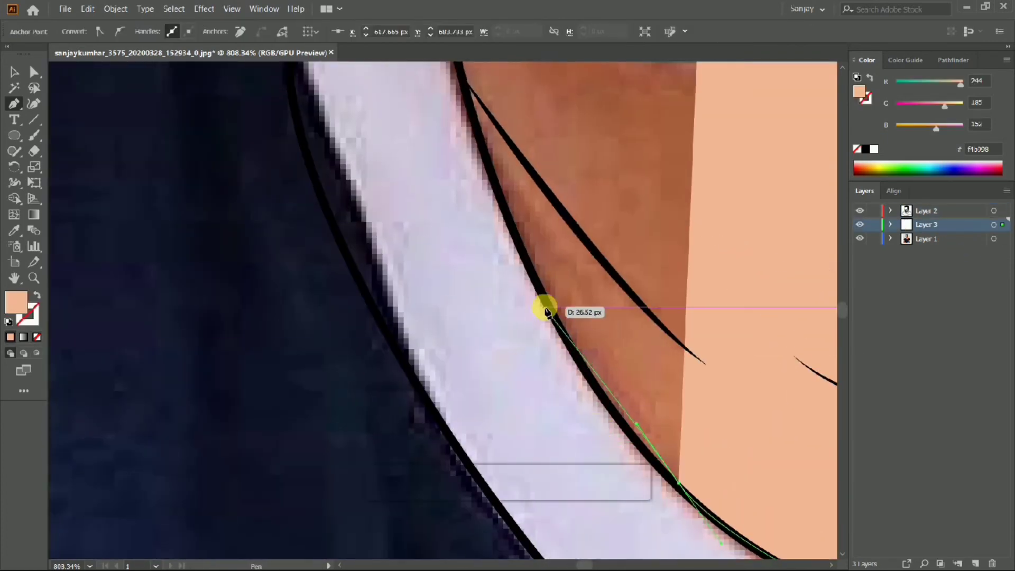
pyautogui.moveTo(467, 146); pyautogui.dragTo(467, 131)
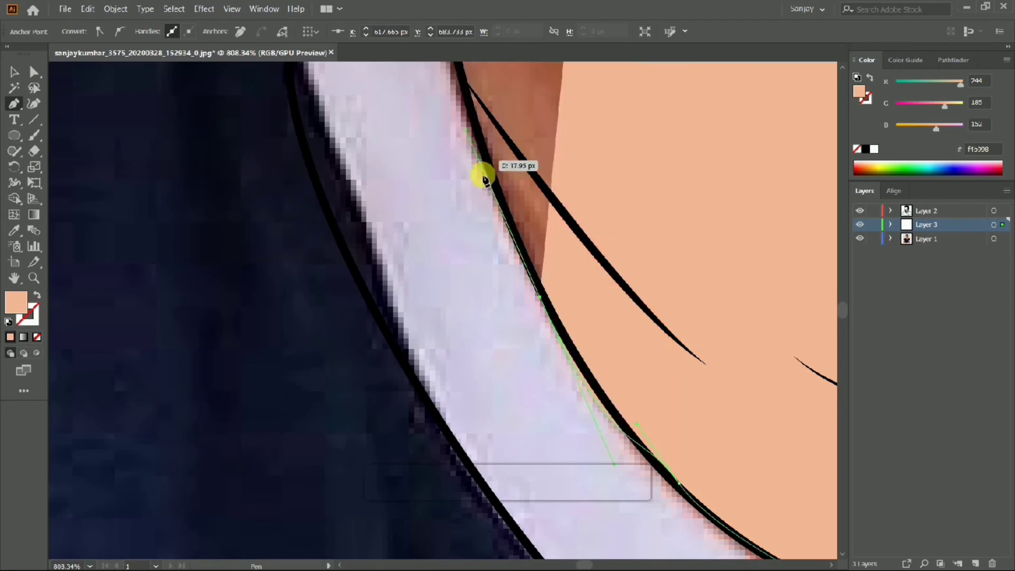
pyautogui.hotkey('ctrl', 'z')
# - Continue the skin shape up the farther side of the neck and along the bearded jaw
pyautogui.moveTo(524, 293); pyautogui.dragTo(578, 476)
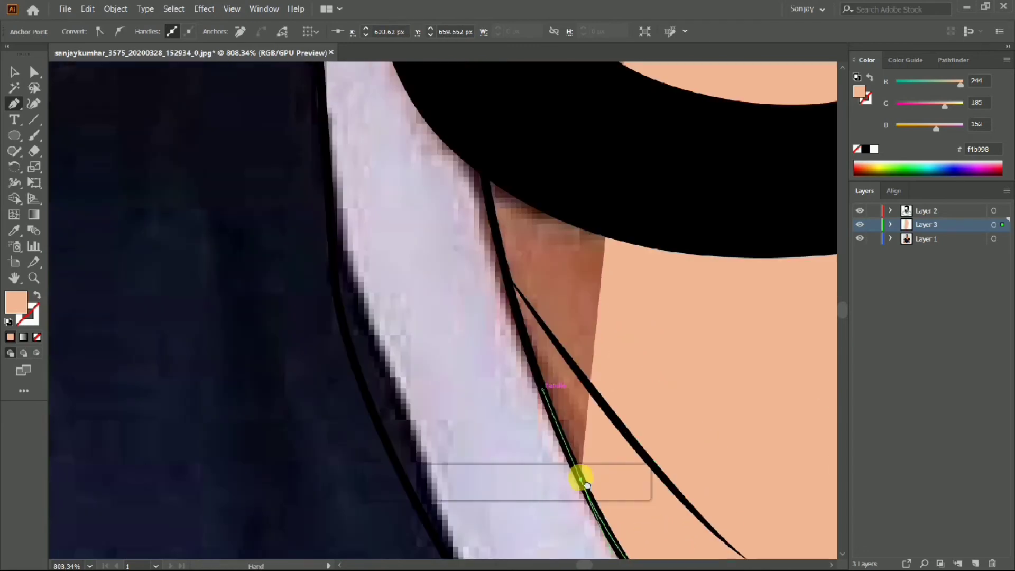
pyautogui.moveTo(479, 144); pyautogui.dragTo(506, 267)
pyautogui.moveTo(498, 227); pyautogui.dragTo(523, 398)
pyautogui.click(426, 331)
pyautogui.moveTo(404, 251); pyautogui.dragTo(514, 357)
pyautogui.click(460, 250)
# - Trace the skin shape up the farther cheek outline to beside the farther eye
pyautogui.moveTo(454, 248); pyautogui.dragTo(543, 467)
pyautogui.click(430, 237)
pyautogui.click(478, 290)
pyautogui.moveTo(485, 268); pyautogui.dragTo(540, 451)
pyautogui.click(529, 304)
pyautogui.moveTo(527, 161); pyautogui.dragTo(563, 373)
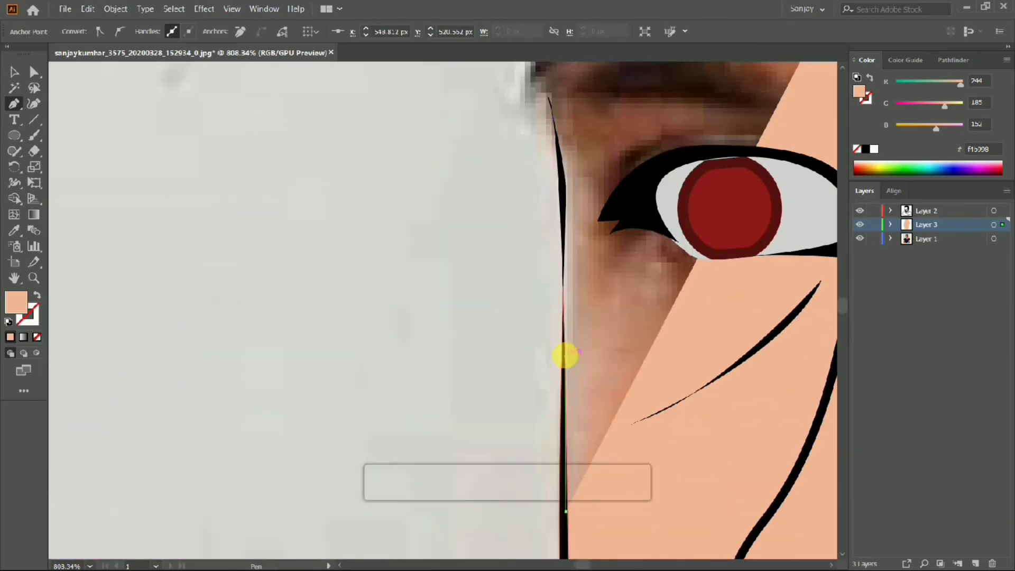
pyautogui.click(565, 355)
pyautogui.click(564, 203)
# - Trace the skin shape past the farther eyebrow and up the forehead edge, ending it beneath the hair
pyautogui.scroll(-3, 580, 182)
pyautogui.scroll(4, 578, 390)
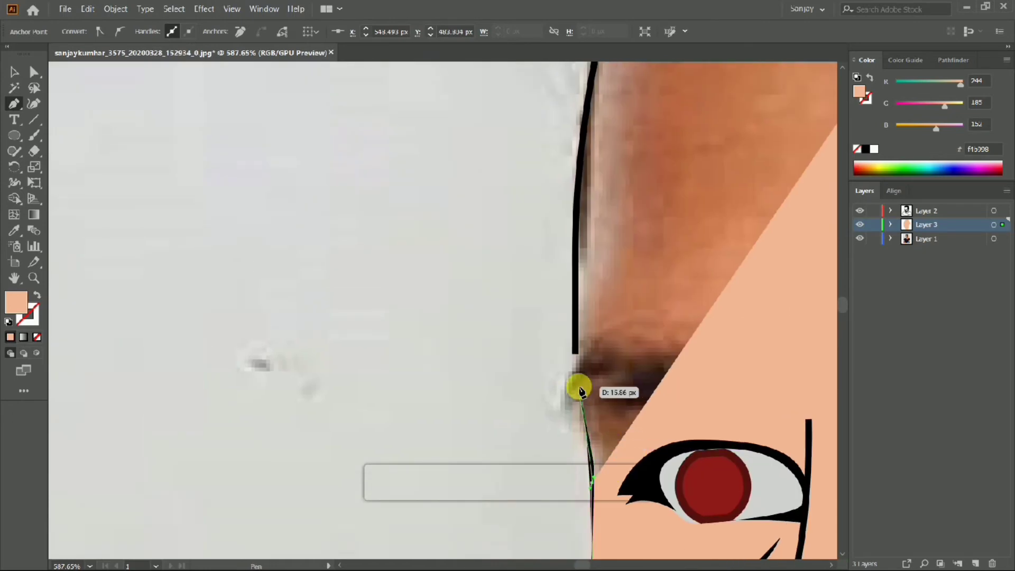
pyautogui.scroll(-3, 596, 396)
pyautogui.scroll(1, 606, 424)
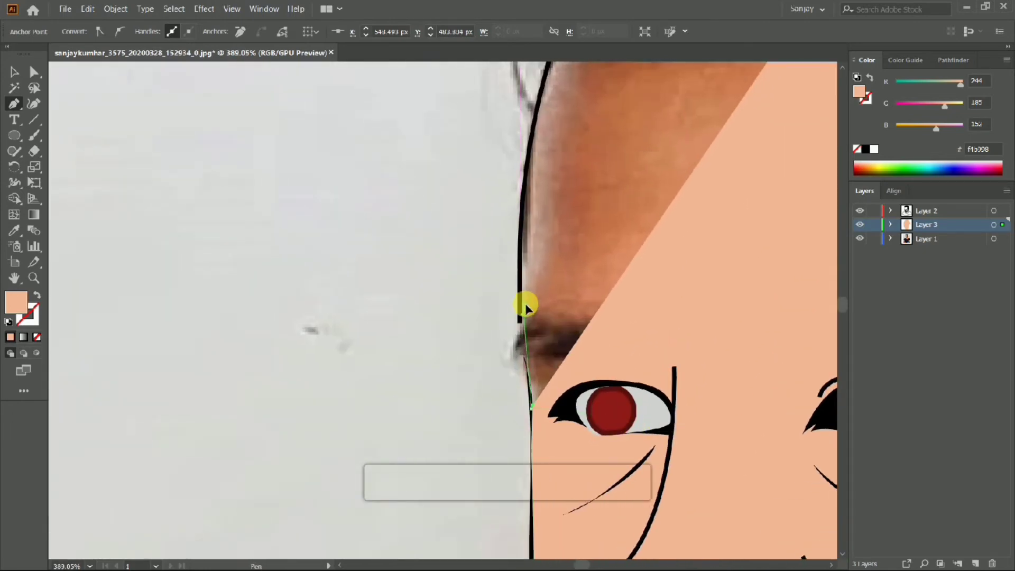
pyautogui.click(524, 300)
pyautogui.click(538, 164)
pyautogui.moveTo(537, 164); pyautogui.dragTo(562, 421)
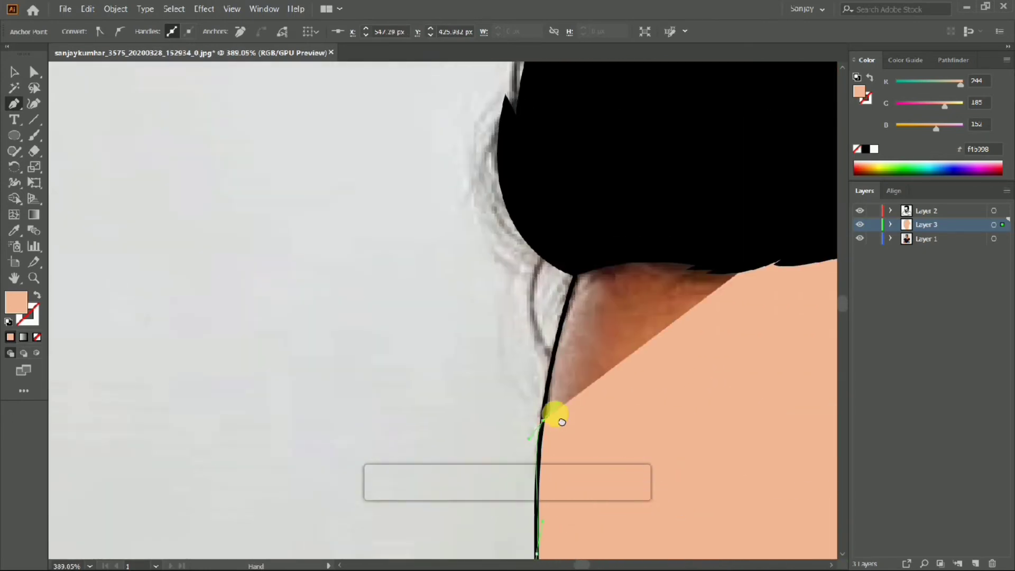
pyautogui.click(559, 268)
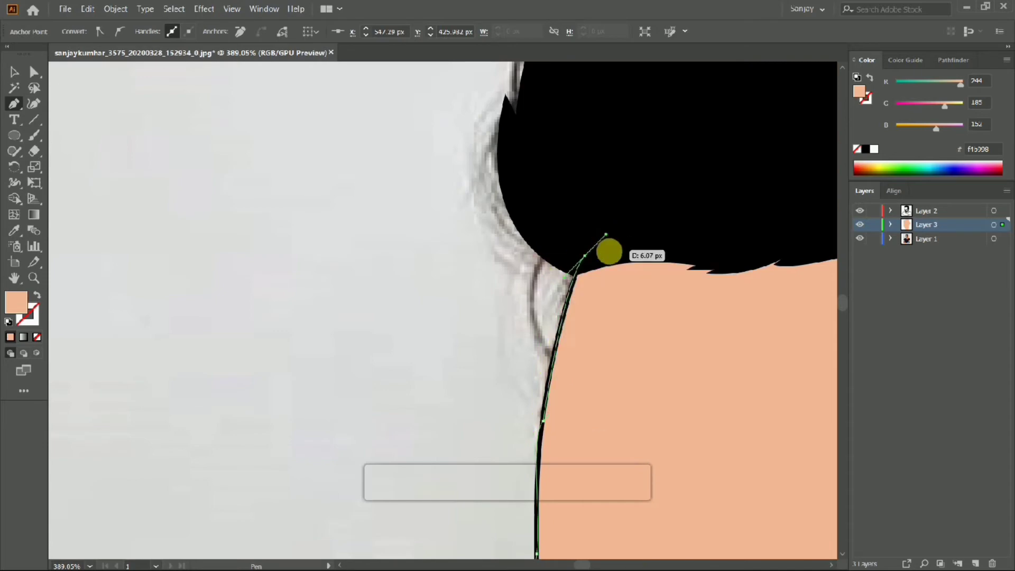
pyautogui.scroll(-5, 607, 249)
# - Hide the skin-tone layer and make the line-art layer active for tracing the eyebrows
pyautogui.click(860, 225)
pyautogui.scroll(5, 476, 318)
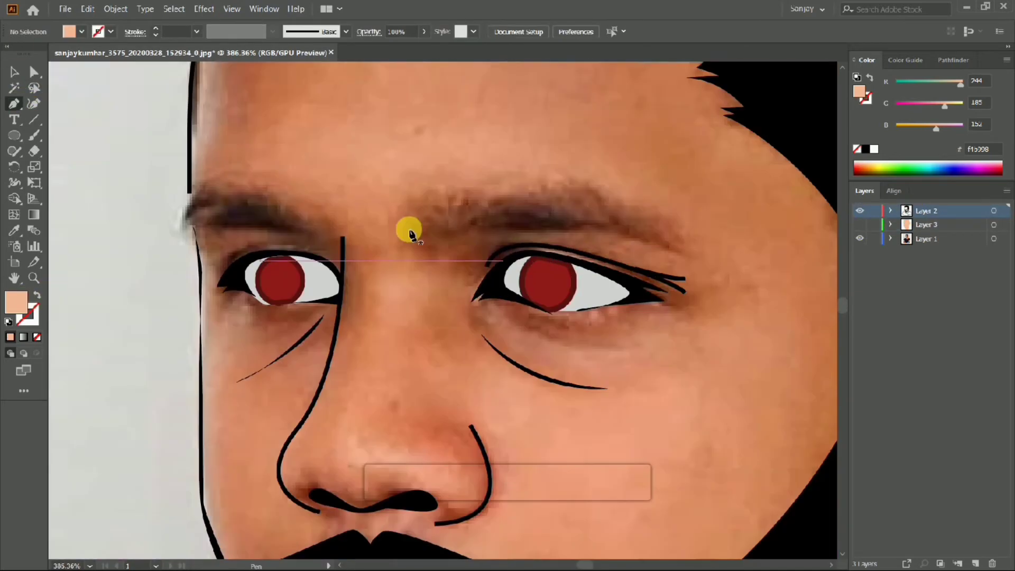
pyautogui.click(407, 235)
pyautogui.click(421, 193)
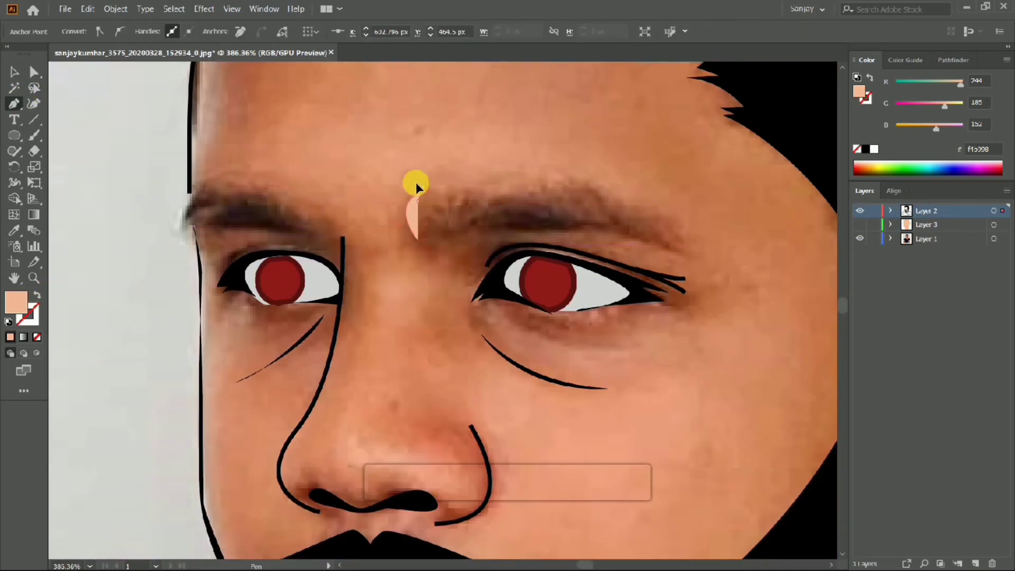
pyautogui.doubleClick(16, 302)
pyautogui.click(754, 177)
pyautogui.click(23, 306)
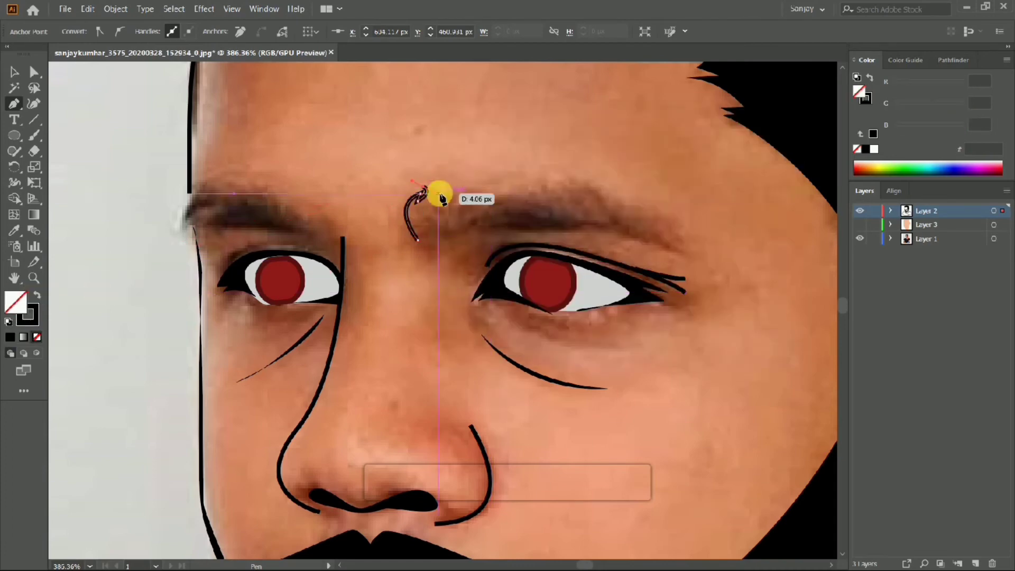
pyautogui.hotkey('ctrl', 'z')
pyautogui.hotkey('ctrl', 'z')
pyautogui.hotkey('ctrl', 'z')
pyautogui.hotkey('ctrl', 'z')
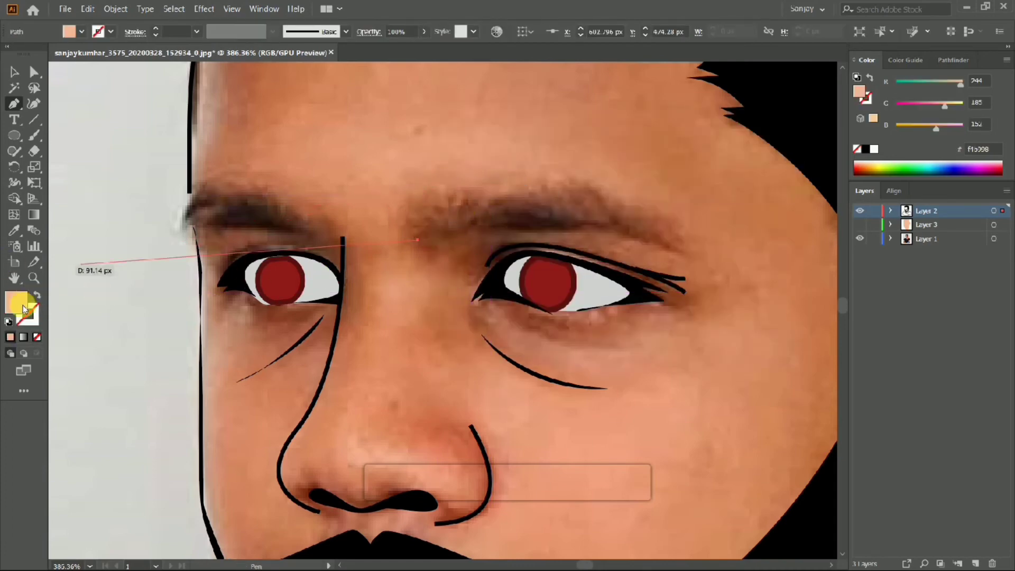
pyautogui.doubleClick(16, 304)
pyautogui.click(471, 324)
pyautogui.click(750, 166)
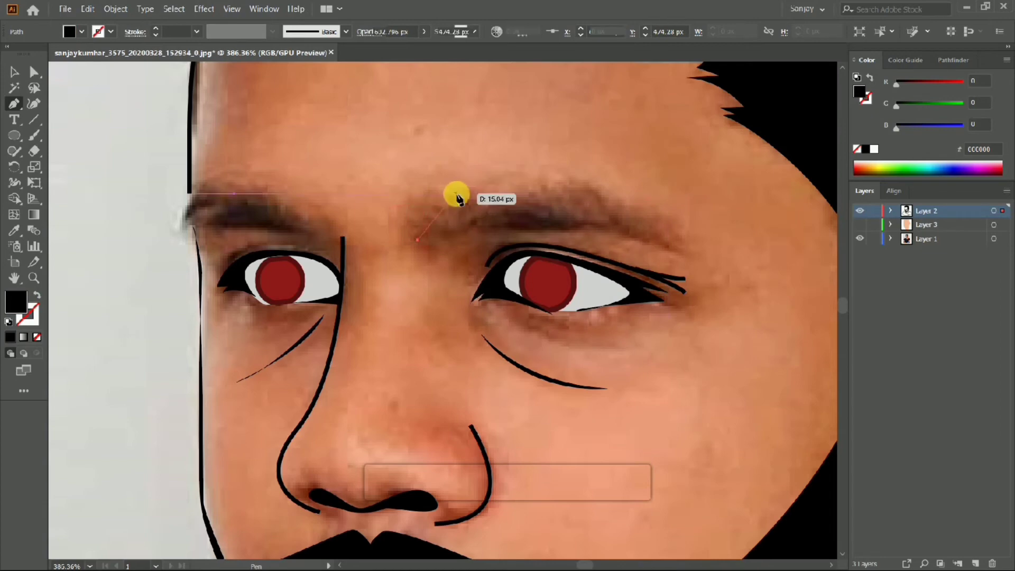
pyautogui.hotkey('ctrl', 'z')
pyautogui.hotkey('ctrl', 'z')
# - Trace the nearer eyebrow's lower edge, rounded inner end and upper edge with a black stroke and no fill
pyautogui.click(672, 249)
pyautogui.moveTo(475, 240); pyautogui.dragTo(412, 273)
pyautogui.doubleClick(20, 298)
pyautogui.click(477, 321)
pyautogui.click(746, 163)
pyautogui.click(36, 293)
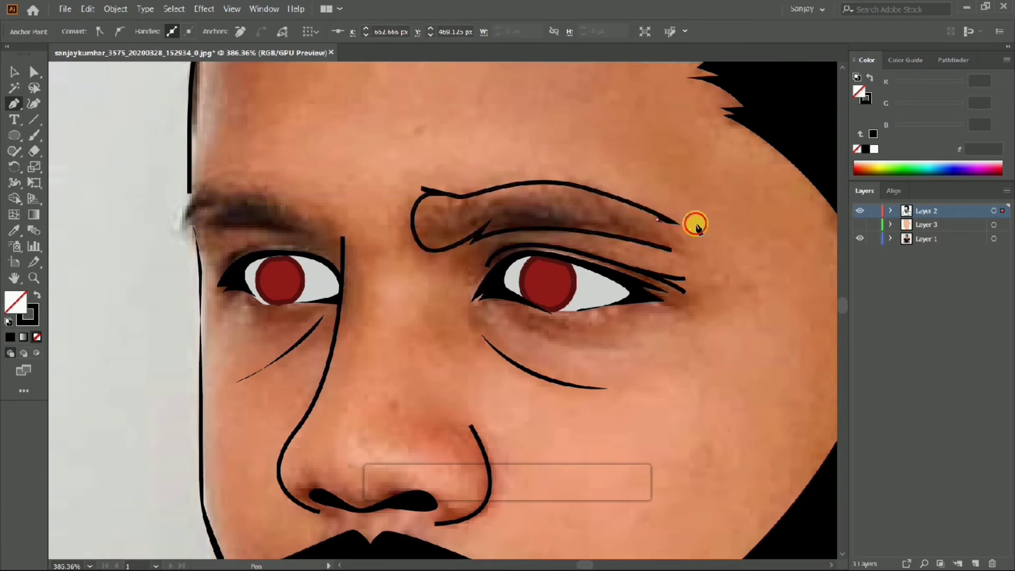
# - Close the nearer eyebrow's outline at its tail and convert it to a solid black fill without a stroke
pyautogui.click(36, 294)
pyautogui.moveTo(53, 277)
pyautogui.mouseDown()
pyautogui.moveTo(6, 281)
pyautogui.moveTo(294, 265)
pyautogui.moveTo(453, 233)
pyautogui.moveTo(346, 236)
pyautogui.moveTo(356, 205)
pyautogui.moveTo(389, 206)
pyautogui.moveTo(337, 213)
pyautogui.mouseUp()
pyautogui.scroll(5, 358, 230)
pyautogui.hotkey('shift', 'x')
pyautogui.hotkey('shift', 'x')
pyautogui.moveTo(332, 161)
pyautogui.mouseDown()
pyautogui.moveTo(357, 231)
pyautogui.moveTo(328, 181)
pyautogui.mouseUp()
pyautogui.scroll(-3, 328, 182)
pyautogui.moveTo(386, 159); pyautogui.dragTo(44, 301)
pyautogui.click(42, 298)
pyautogui.scroll(-3, 390, 334)
pyautogui.hotkey('shift', 'x')
pyautogui.moveTo(670, 343); pyautogui.dragTo(673, 346)
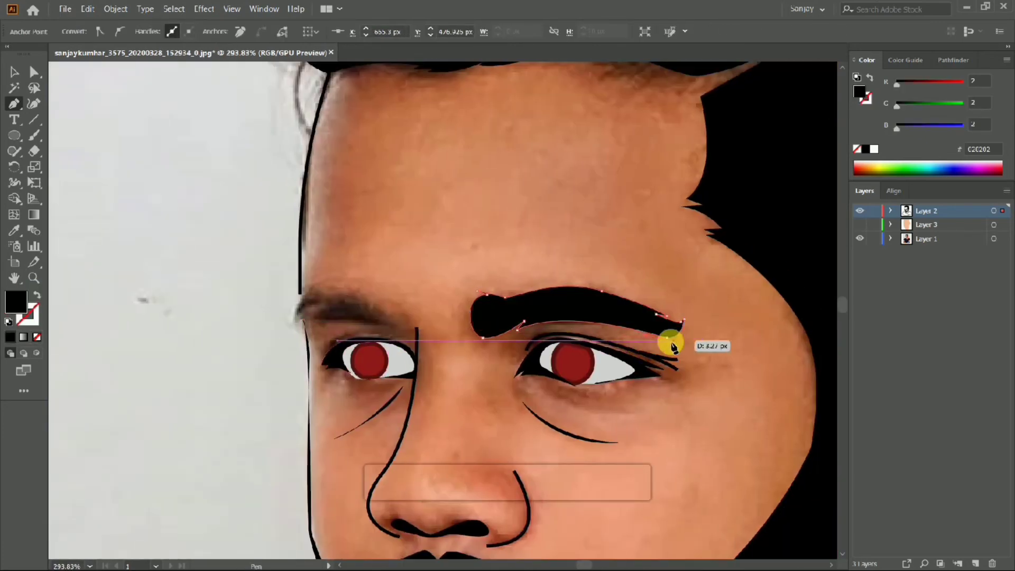
# - Trace the farther eyebrow as a closed shape, fill it black without a stroke, and show the skin-tone layer again
pyautogui.moveTo(319, 327)
pyautogui.mouseDown()
pyautogui.moveTo(313, 317)
pyautogui.moveTo(46, 295)
pyautogui.moveTo(303, 321)
pyautogui.mouseUp()
pyautogui.click(38, 297)
pyautogui.scroll(5, 303, 321)
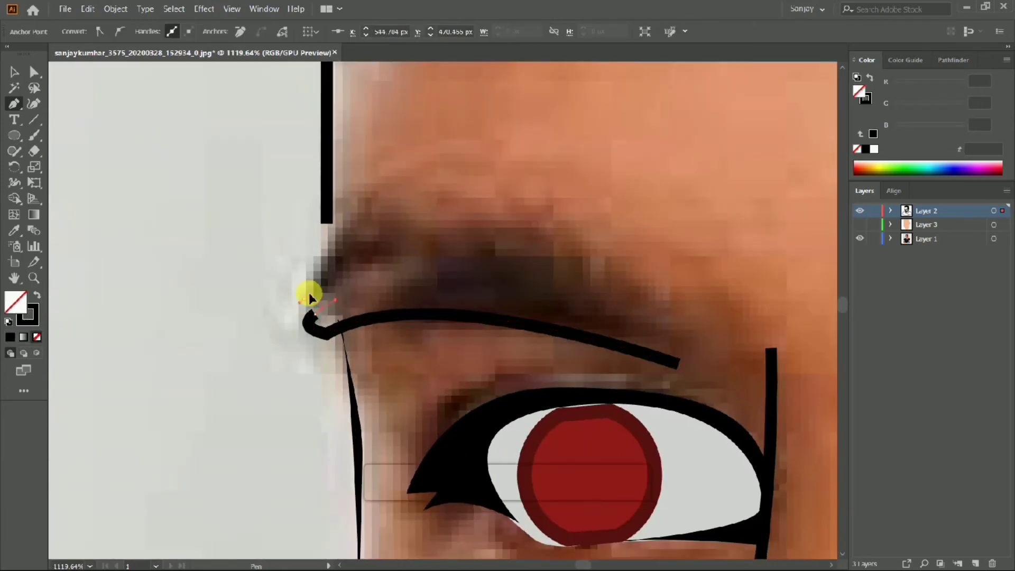
pyautogui.scroll(-3, 272, 363)
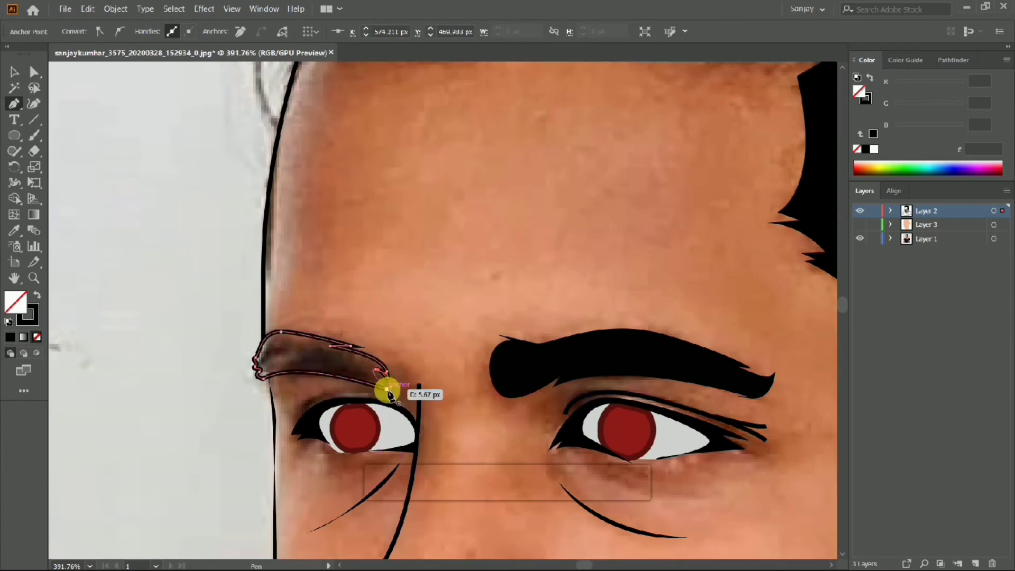
pyautogui.moveTo(388, 392); pyautogui.dragTo(388, 392)
pyautogui.scroll(-4, 356, 390)
pyautogui.click(37, 294)
pyautogui.scroll(2, 356, 389)
pyautogui.click(860, 225)
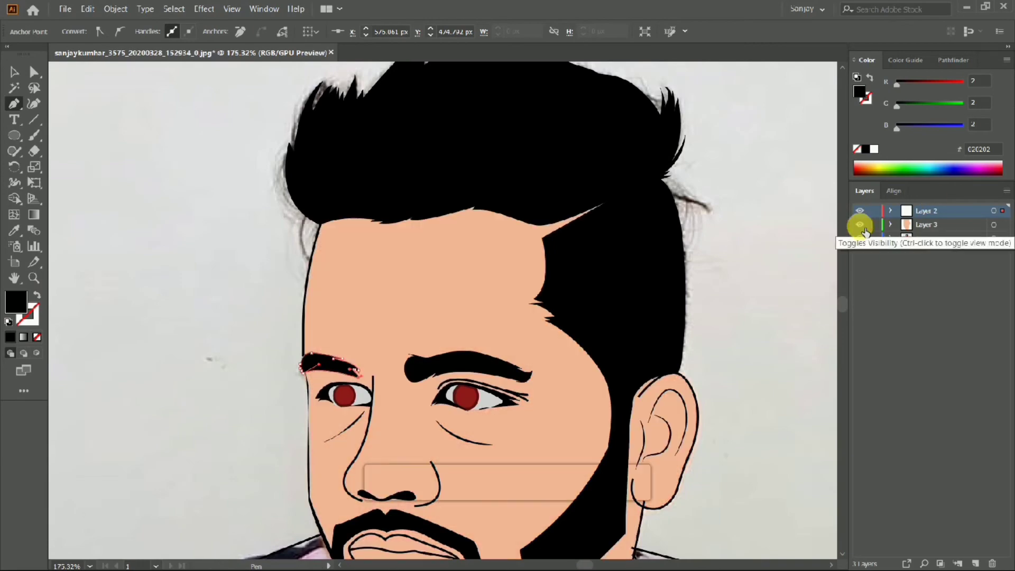
pyautogui.scroll(-4, 550, 311)
pyautogui.scroll(4, 544, 272)
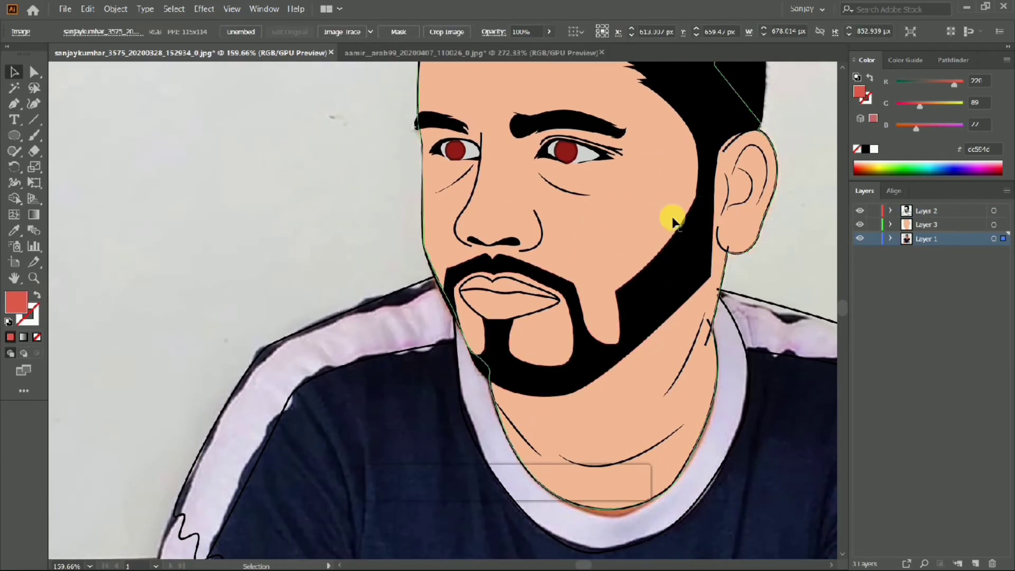
# - On the skin-tone layer, trace the upper lip from its farther corner to the cupid's bow with fill dc594d
pyautogui.scroll(3, 669, 215)
pyautogui.scroll(4, 519, 306)
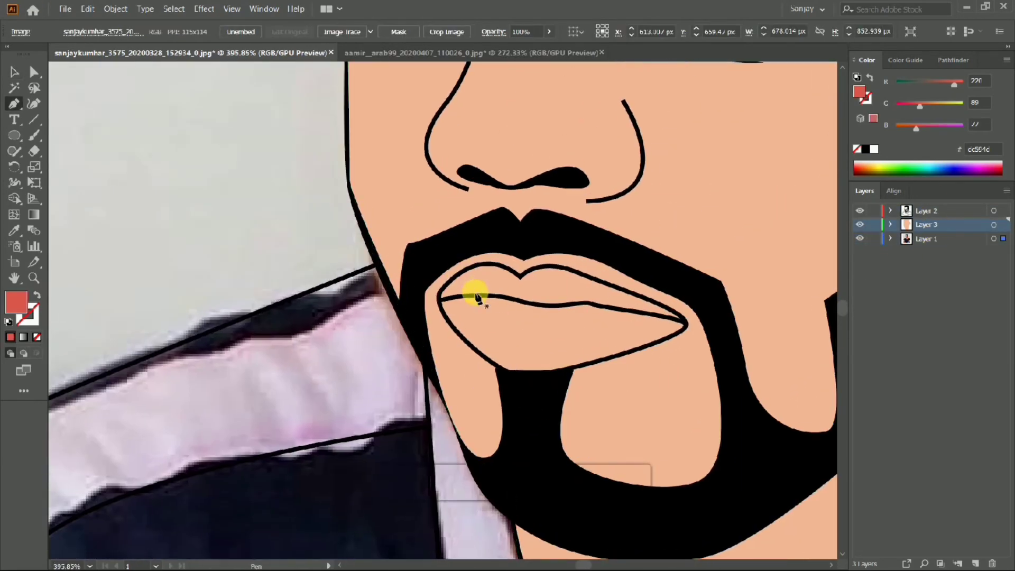
pyautogui.moveTo(516, 277); pyautogui.dragTo(522, 280)
pyautogui.moveTo(581, 315); pyautogui.dragTo(587, 317)
pyautogui.scroll(5, 606, 340)
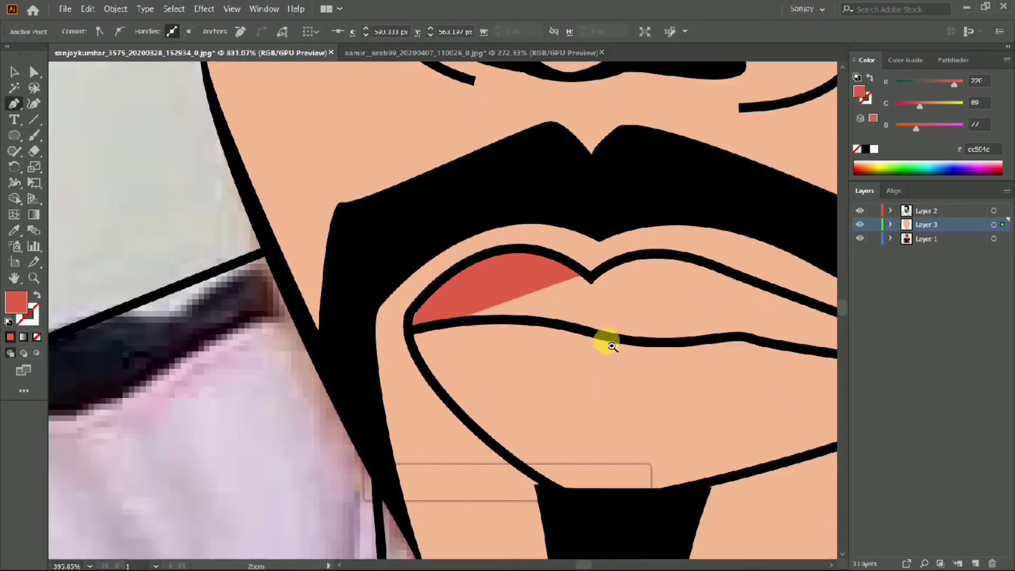
pyautogui.moveTo(476, 254); pyautogui.dragTo(594, 242)
pyautogui.click(622, 257)
pyautogui.click(655, 276)
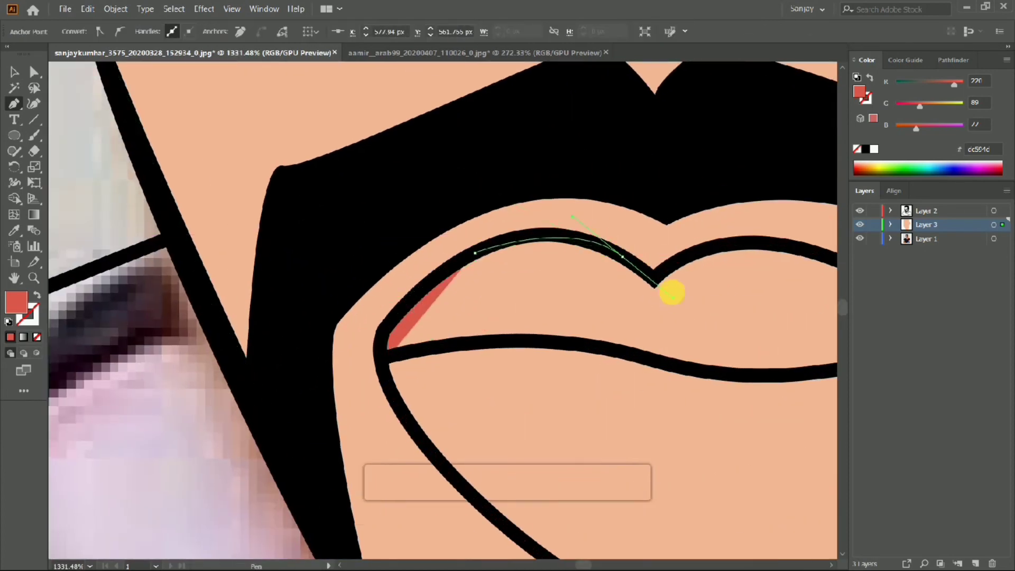
# - Continue the lip shape from the cupid's bow along the upper lip line to the nearer mouth corner
pyautogui.click(690, 256)
pyautogui.moveTo(691, 254); pyautogui.dragTo(362, 313)
pyautogui.moveTo(526, 321); pyautogui.dragTo(573, 356)
pyautogui.scroll(-3, 573, 356)
pyautogui.hscroll(5, 574, 356)
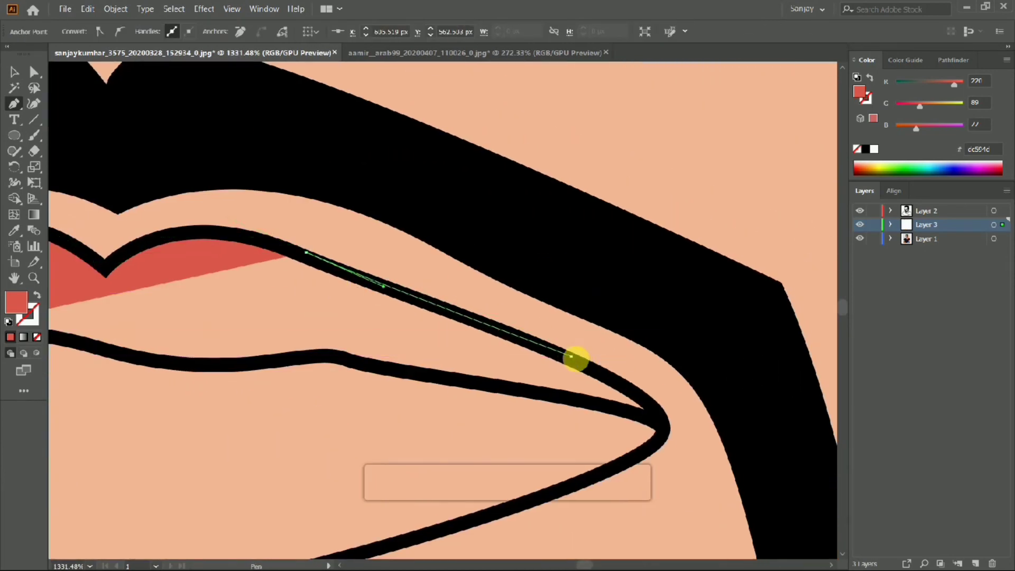
pyautogui.click(662, 420)
# - Trace the lip shape around the nearer mouth corner and along the lower lip back to the farther corner
pyautogui.scroll(-2, 640, 396)
pyautogui.moveTo(650, 367); pyautogui.dragTo(592, 403)
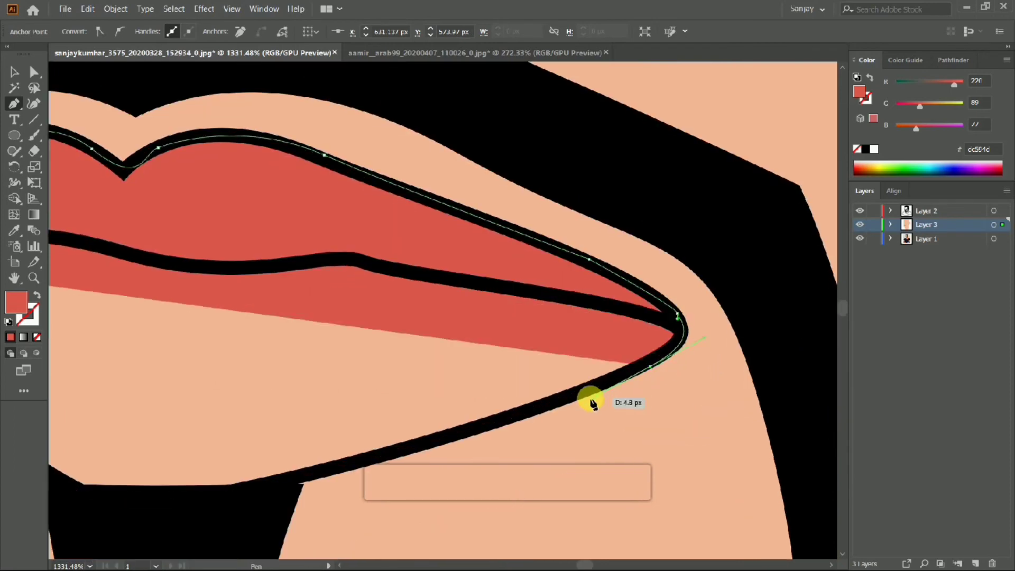
pyautogui.click(439, 444)
pyautogui.scroll(-3, 498, 313)
pyautogui.hscroll(-3, 499, 312)
pyautogui.moveTo(452, 319); pyautogui.dragTo(437, 322)
pyautogui.moveTo(236, 298); pyautogui.dragTo(140, 225)
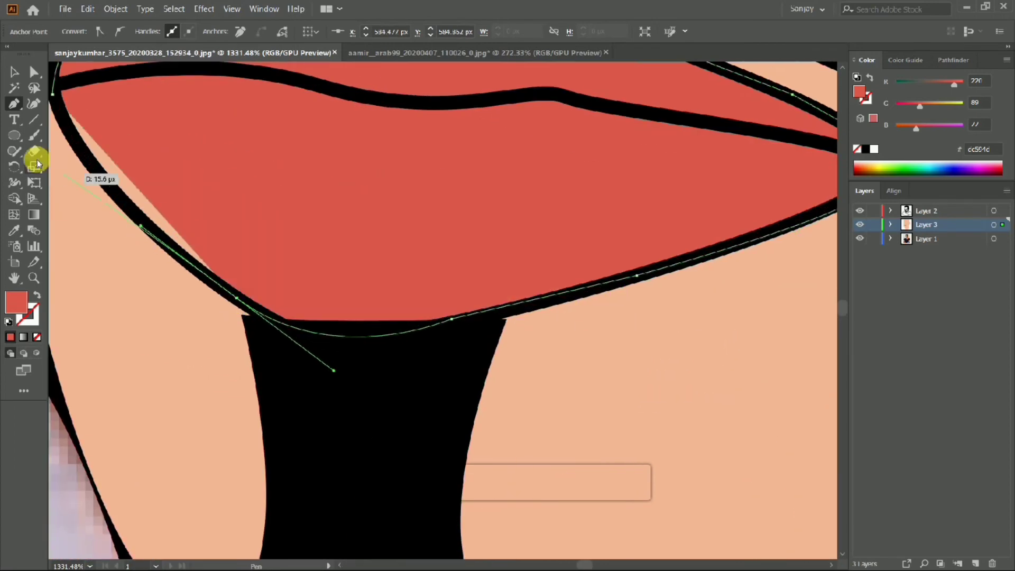
pyautogui.scroll(-10, 294, 249)
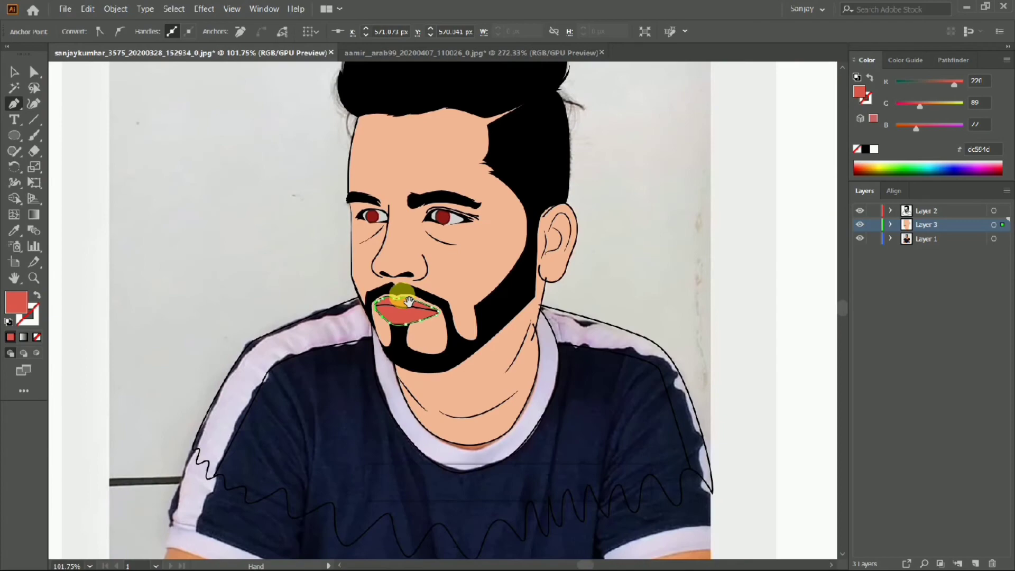
# - Compare the filled lips with the illustration and the reference photo by toggling the layers' visibility
pyautogui.click(865, 239)
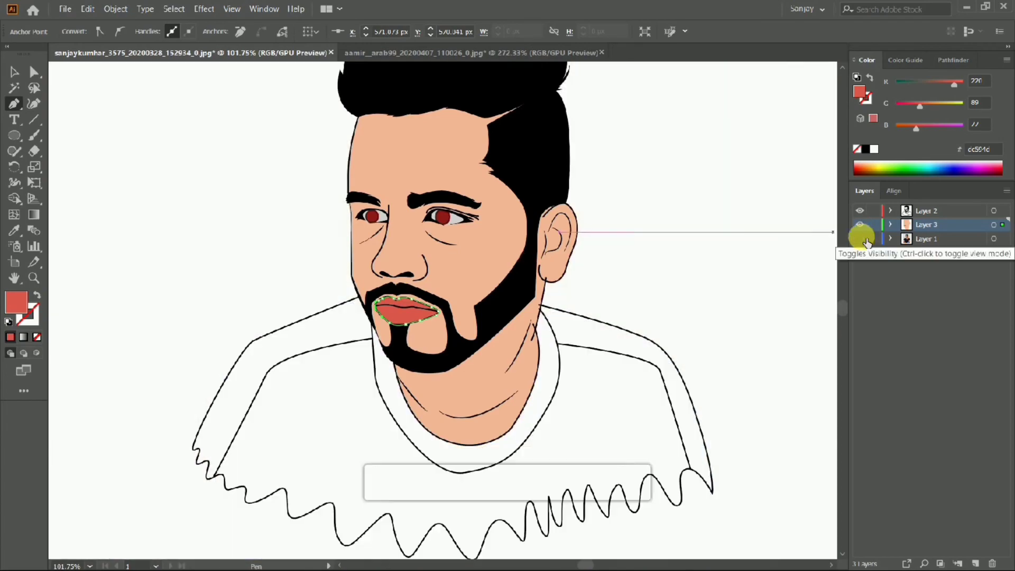
pyautogui.click(863, 239)
pyautogui.scroll(4, 522, 311)
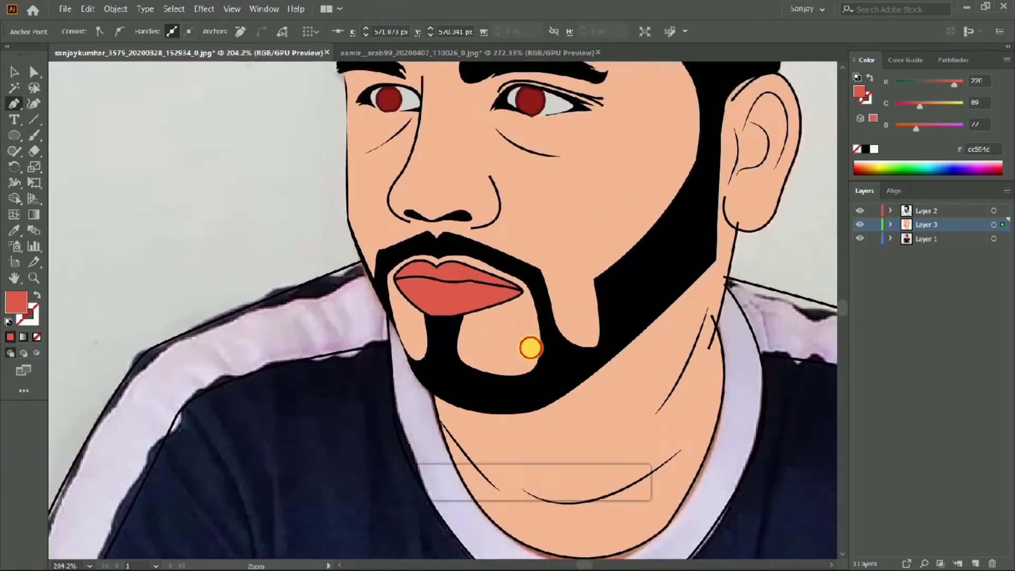
pyautogui.scroll(3, 530, 348)
pyautogui.scroll(2, 408, 302)
pyautogui.scroll(3, 302, 238)
pyautogui.click(861, 210)
pyautogui.click(860, 211)
pyautogui.click(861, 225)
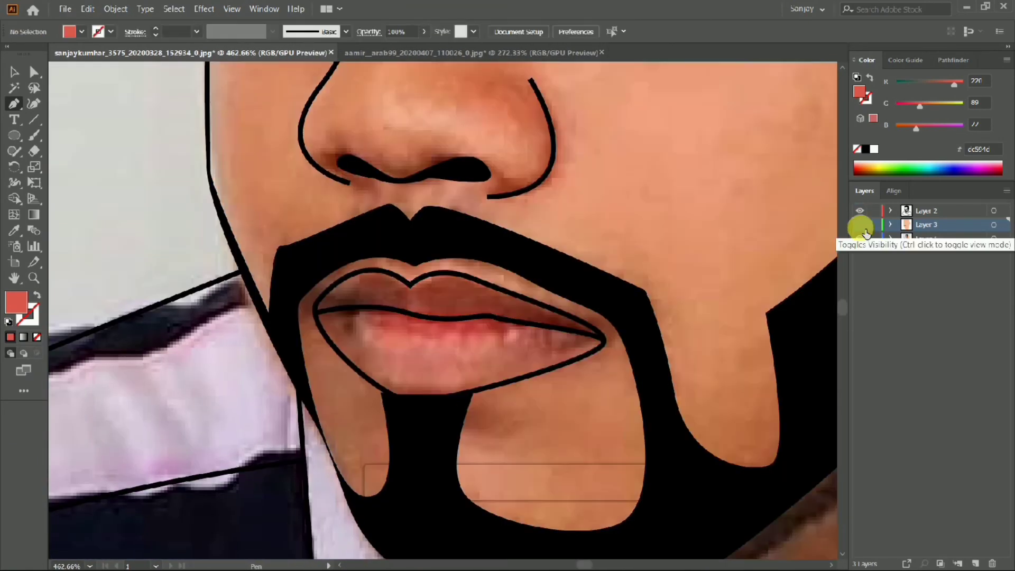
pyautogui.click(861, 226)
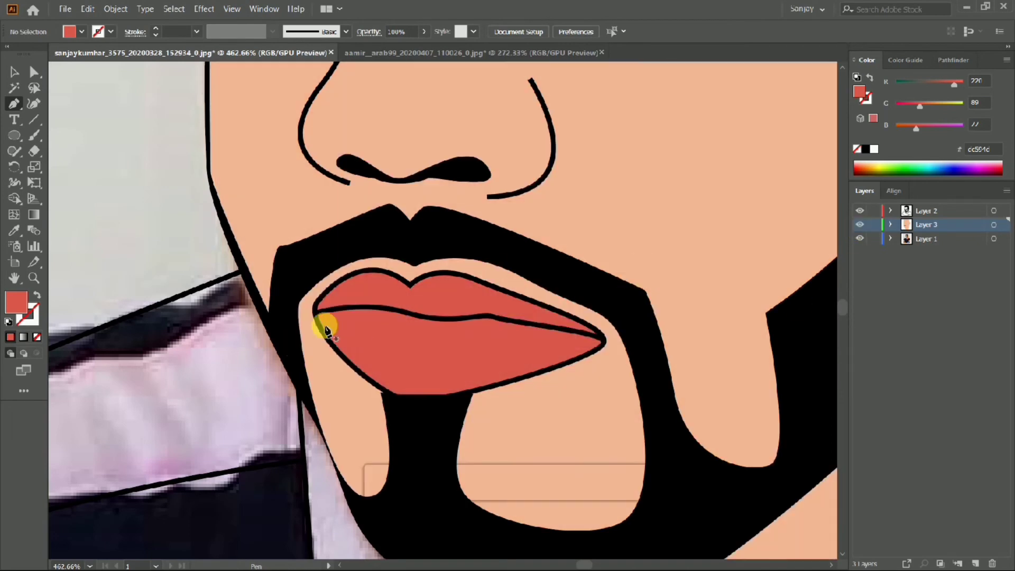
pyautogui.moveTo(495, 357); pyautogui.dragTo(529, 342)
pyautogui.moveTo(534, 341); pyautogui.dragTo(560, 344)
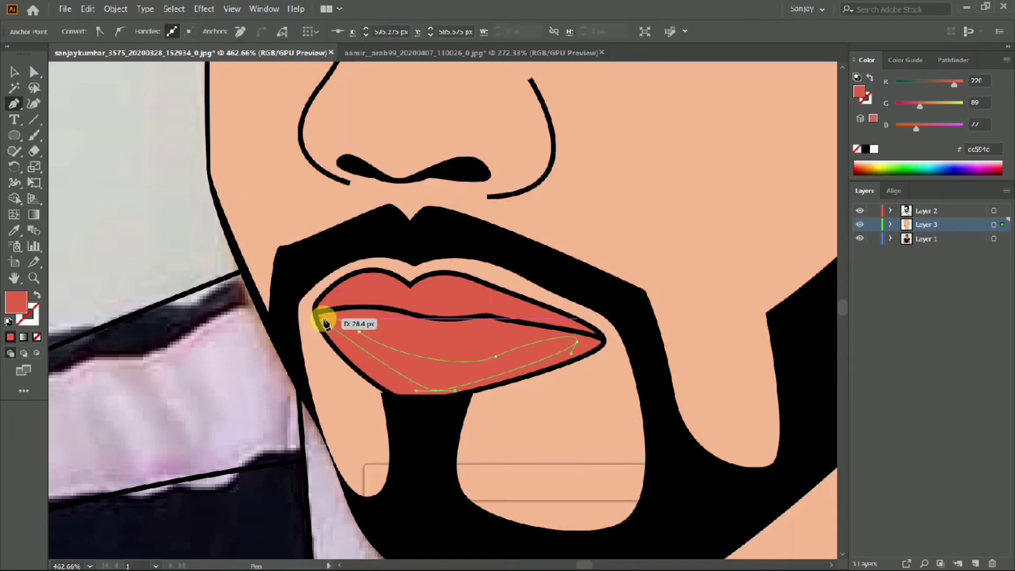
pyautogui.doubleClick(16, 303)
pyautogui.write('c44039')
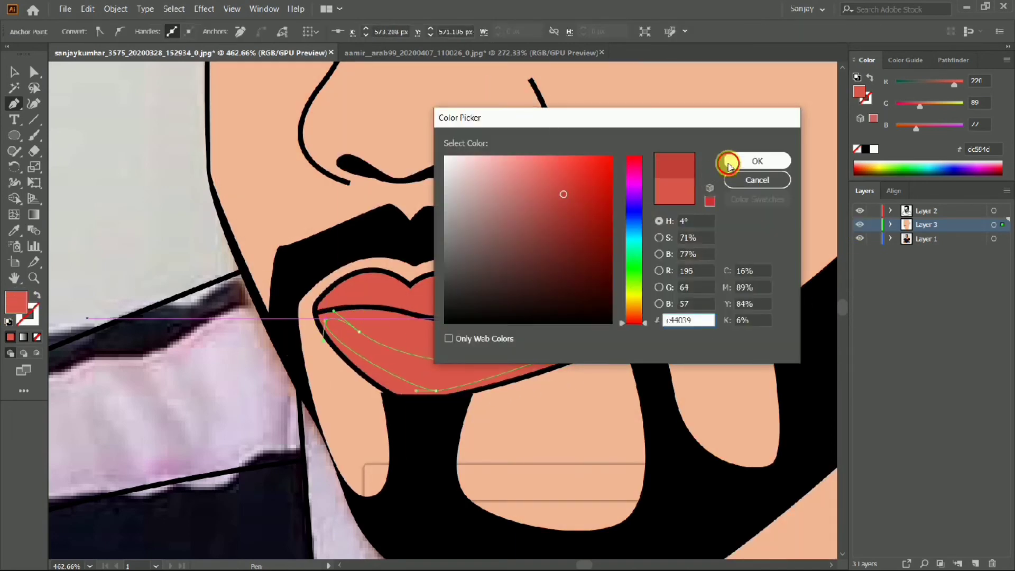
pyautogui.click(746, 158)
pyautogui.moveTo(370, 312)
pyautogui.mouseDown()
pyautogui.moveTo(293, 295)
pyautogui.moveTo(365, 296)
pyautogui.mouseUp()
pyautogui.hotkey('ctrl', 'z')
pyautogui.hotkey('ctrl', 'z')
pyautogui.hotkey('ctrl', 'z')
pyautogui.hotkey('ctrl', 'z')
pyautogui.hotkey('ctrl', 'z')
pyautogui.hotkey('ctrl', 'z')
pyautogui.hotkey('ctrl', 'z')
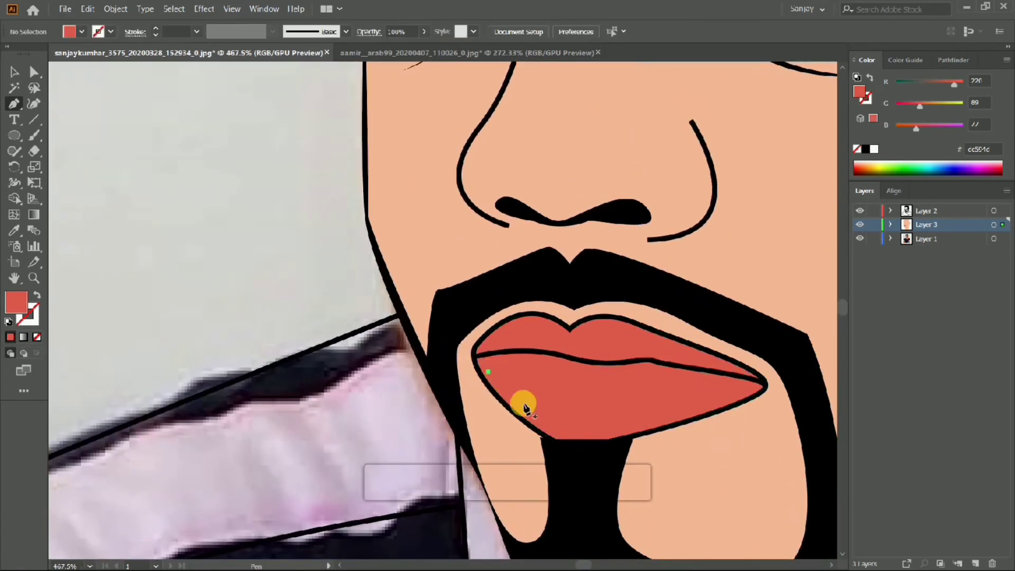
# - Draw a thin curved shadow along the lower lip's bottom edge and fill it with c6423c
pyautogui.click(489, 372)
pyautogui.moveTo(570, 425); pyautogui.dragTo(618, 426)
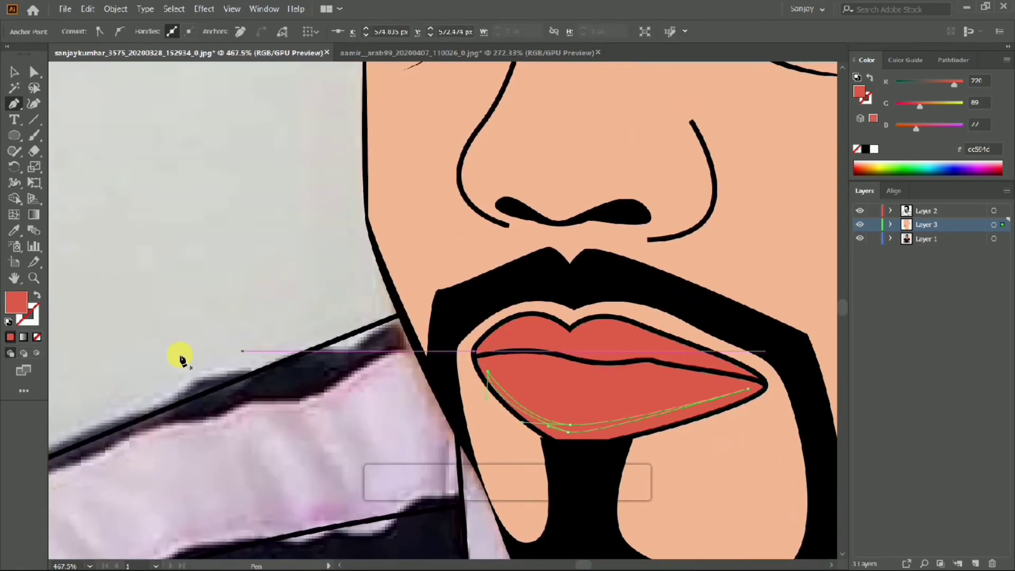
pyautogui.doubleClick(16, 302)
pyautogui.click(562, 193)
pyautogui.click(757, 161)
pyautogui.moveTo(587, 303); pyautogui.dragTo(444, 307)
pyautogui.moveTo(608, 328); pyautogui.dragTo(671, 327)
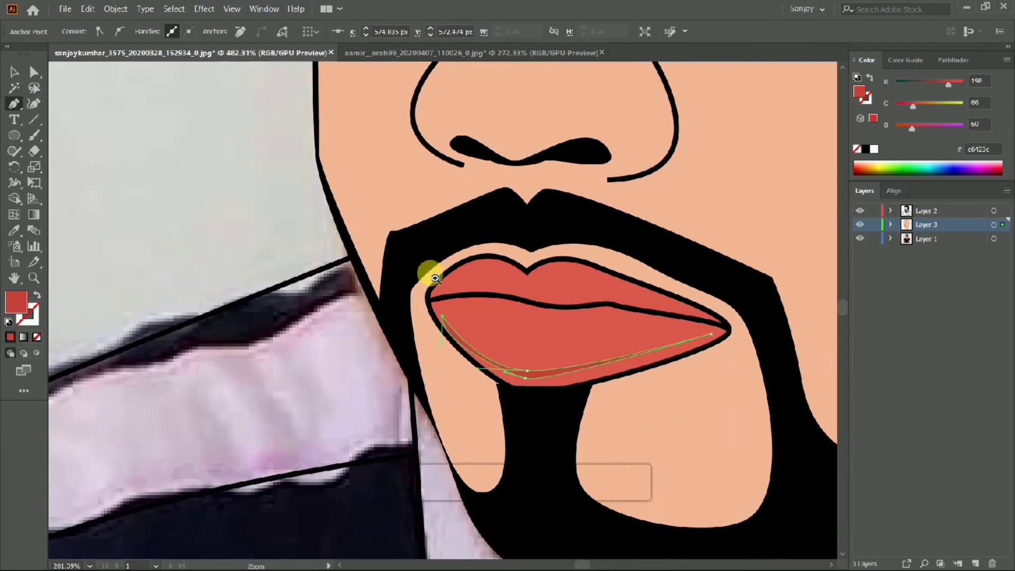
# - Draw darker red shadow shapes inside the upper lip's top edge, one on each side of the cupid's bow
pyautogui.click(438, 287)
pyautogui.moveTo(522, 278); pyautogui.dragTo(561, 303)
pyautogui.press('Escape')
pyautogui.moveTo(539, 265); pyautogui.dragTo(356, 296)
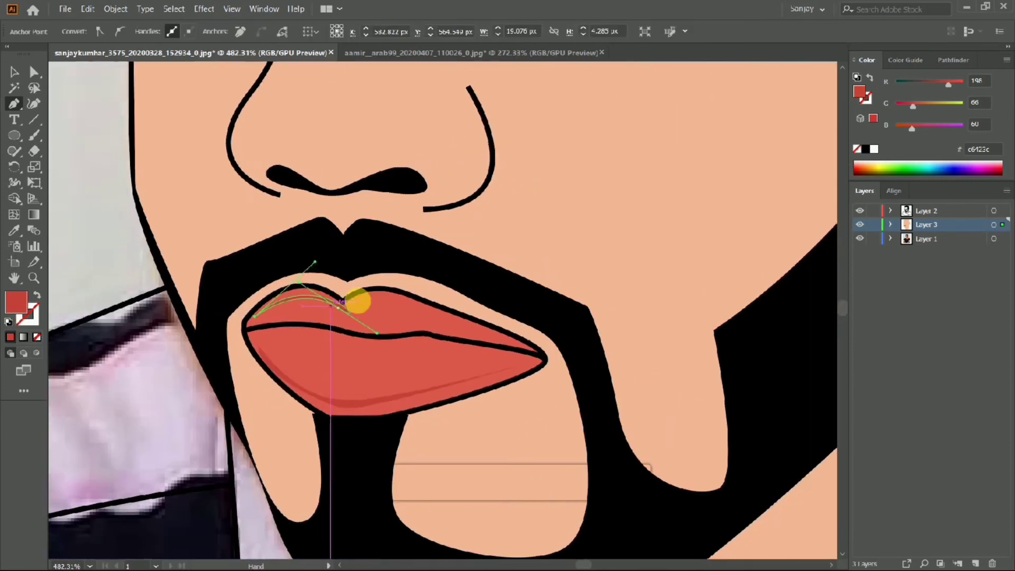
pyautogui.scroll(3, 356, 297)
pyautogui.click(347, 307)
pyautogui.moveTo(463, 313); pyautogui.dragTo(577, 354)
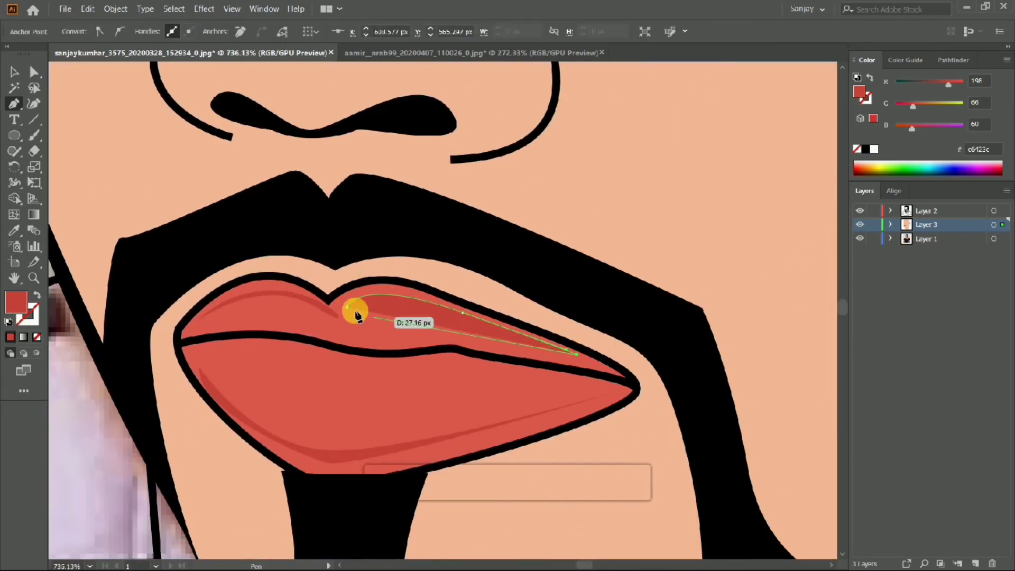
pyautogui.scroll(-5, 308, 359)
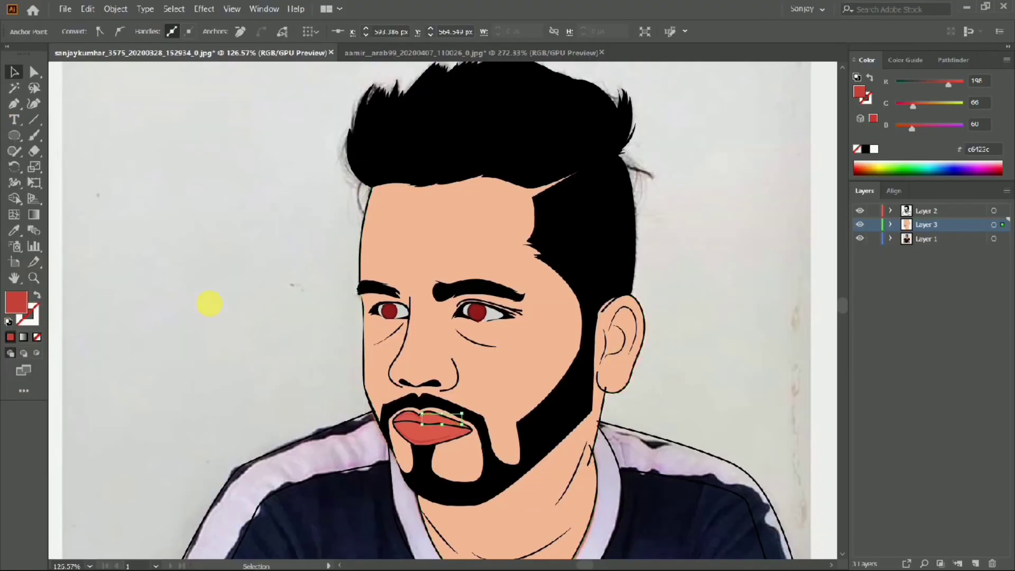
# - Set the fill to RGB 230, 170, 134 and trace a jagged forehead shadow beneath the hairline on the skin-tone layer
pyautogui.click(210, 304)
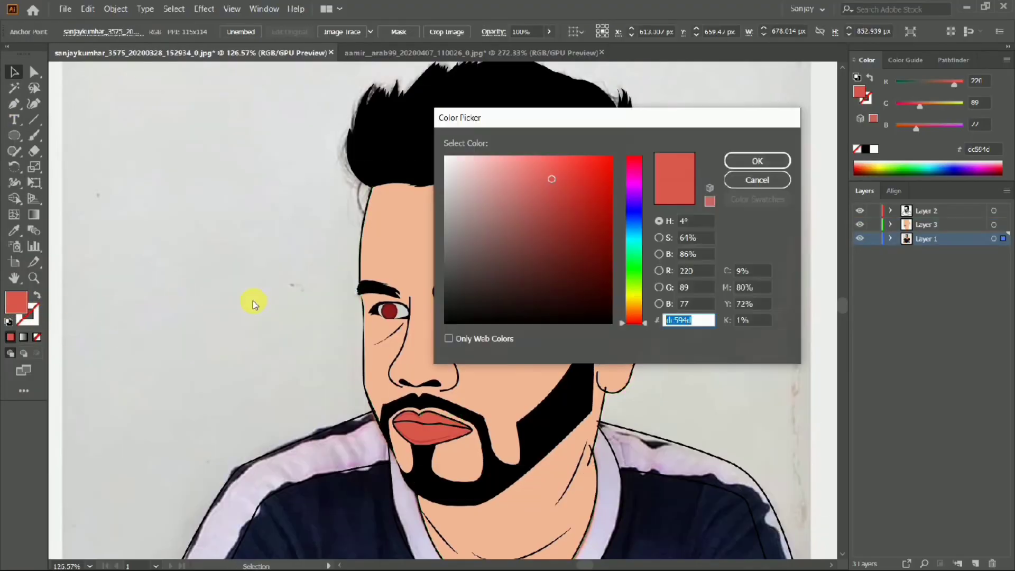
pyautogui.press('Return')
pyautogui.click(500, 234)
pyautogui.click(16, 104)
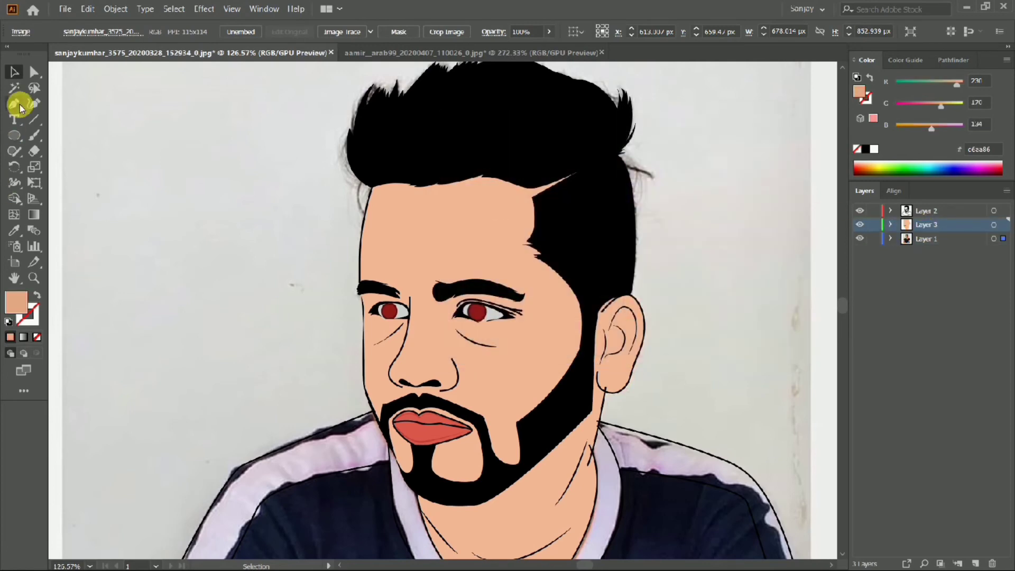
pyautogui.moveTo(374, 198); pyautogui.dragTo(454, 196)
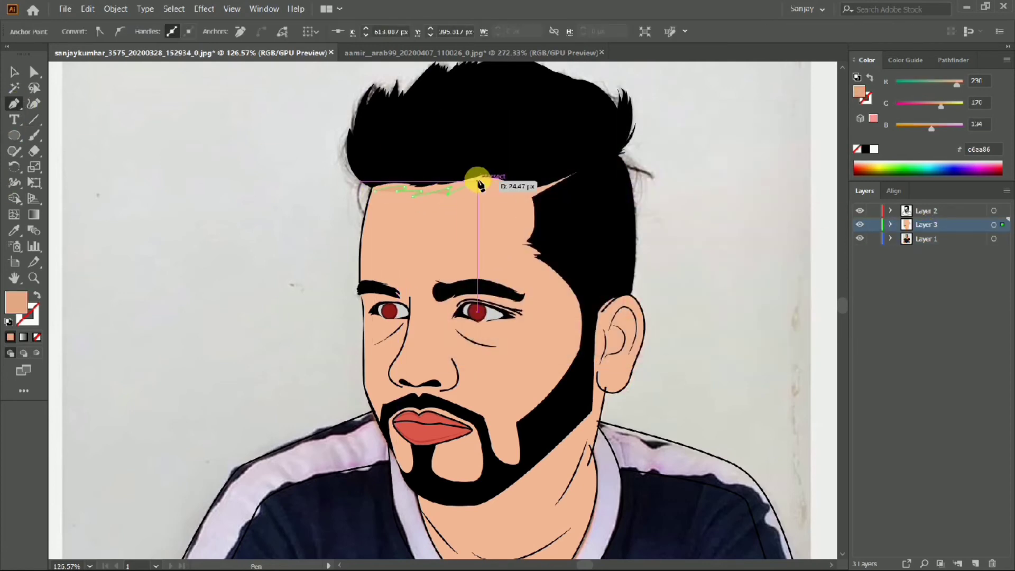
pyautogui.scroll(3, 548, 192)
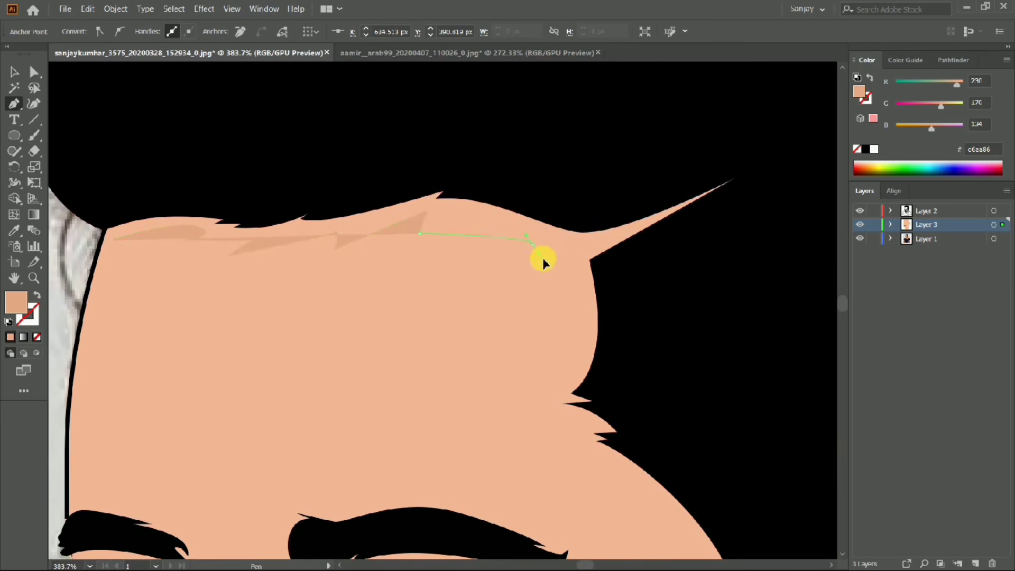
# - Continue the forehead shadow around the pointed temple corner and down to the jagged hair tufts above the cheek
pyautogui.moveTo(575, 259); pyautogui.dragTo(563, 265)
pyautogui.moveTo(565, 388); pyautogui.dragTo(578, 435)
pyautogui.click(578, 435)
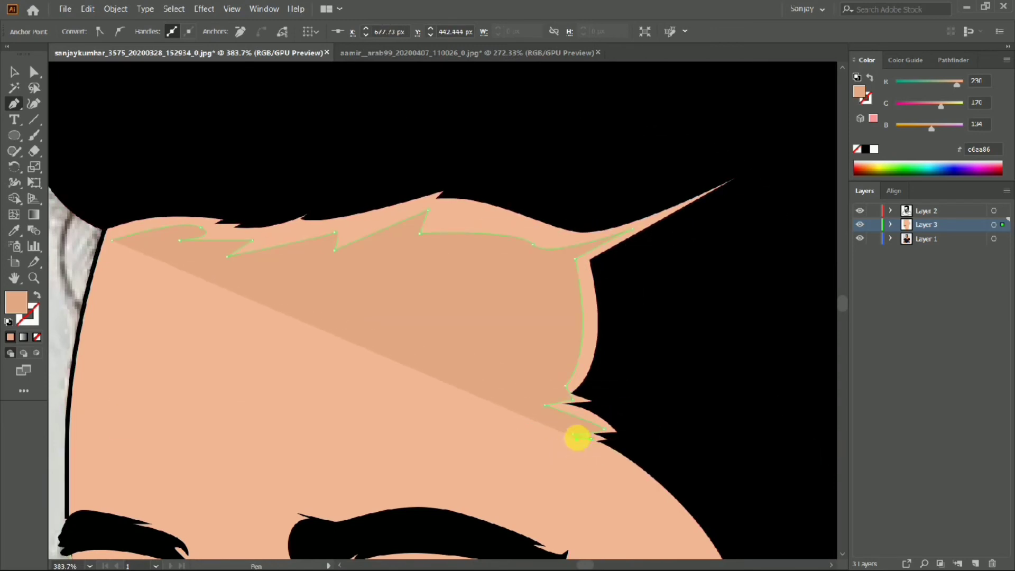
# - Extend the shadow path down the side hairline beside the eye to the beard, turning it back up inside the black hair
pyautogui.scroll(-5, 578, 436)
pyautogui.hscroll(4, 578, 435)
pyautogui.moveTo(529, 404); pyautogui.dragTo(492, 392)
pyautogui.hotkey('ctrl', 'z')
pyautogui.moveTo(481, 318); pyautogui.dragTo(476, 442)
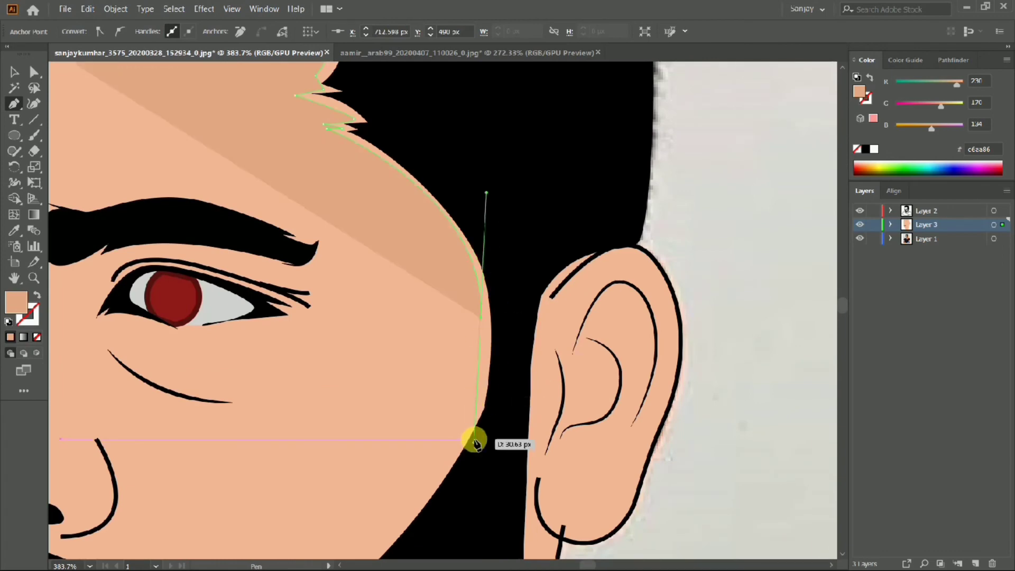
pyautogui.click(486, 423)
pyautogui.hotkey('ctrl', 'z')
pyautogui.click(485, 435)
pyautogui.moveTo(497, 239); pyautogui.dragTo(465, 172)
# - Bring the shadow path across the hair and down the forehead's far outline to the eyebrow, closing it at its starting point
pyautogui.scroll(5, 515, 136)
pyautogui.hscroll(-4, 392, 331)
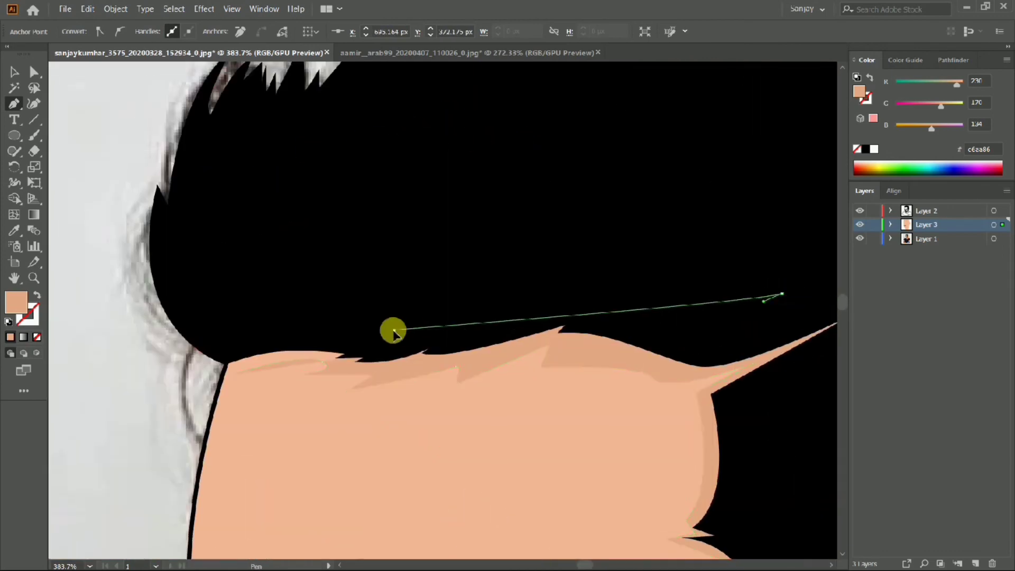
pyautogui.moveTo(225, 364); pyautogui.dragTo(235, 380)
pyautogui.scroll(-5, 342, 296)
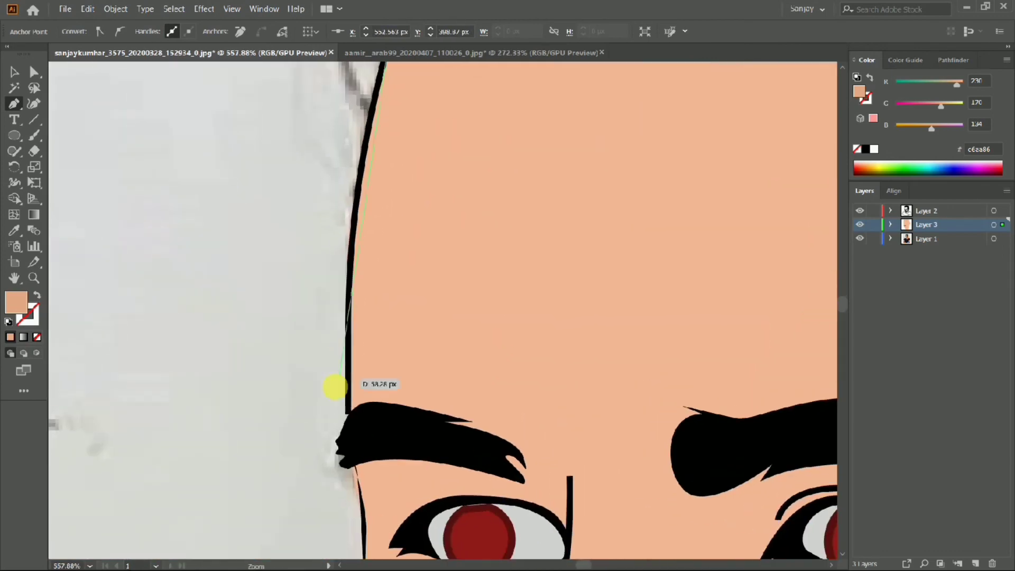
pyautogui.moveTo(384, 387); pyautogui.dragTo(411, 472)
pyautogui.scroll(5, 410, 268)
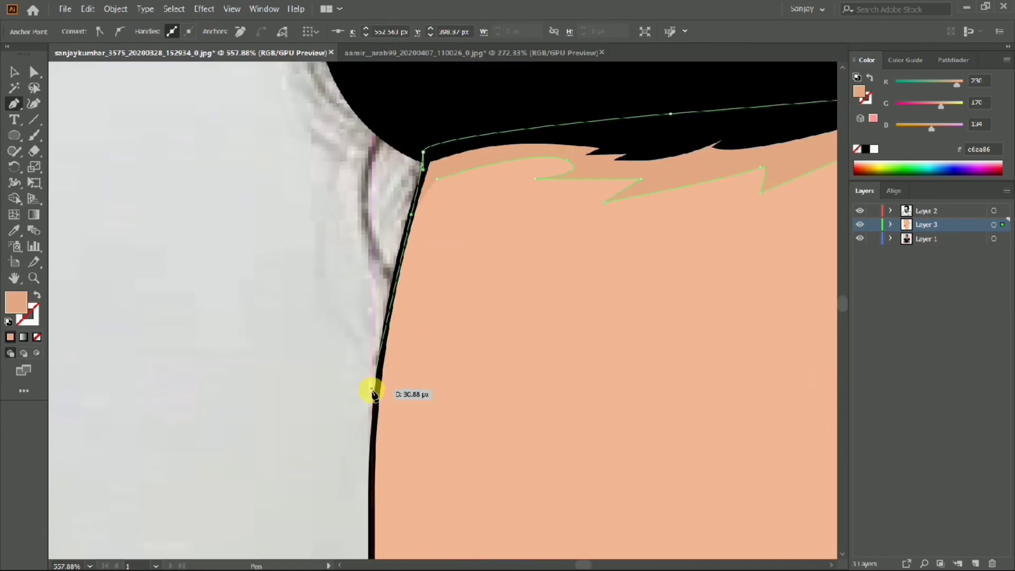
pyautogui.moveTo(367, 390); pyautogui.dragTo(370, 444)
pyautogui.scroll(-4, 369, 444)
pyautogui.moveTo(374, 301); pyautogui.dragTo(386, 351)
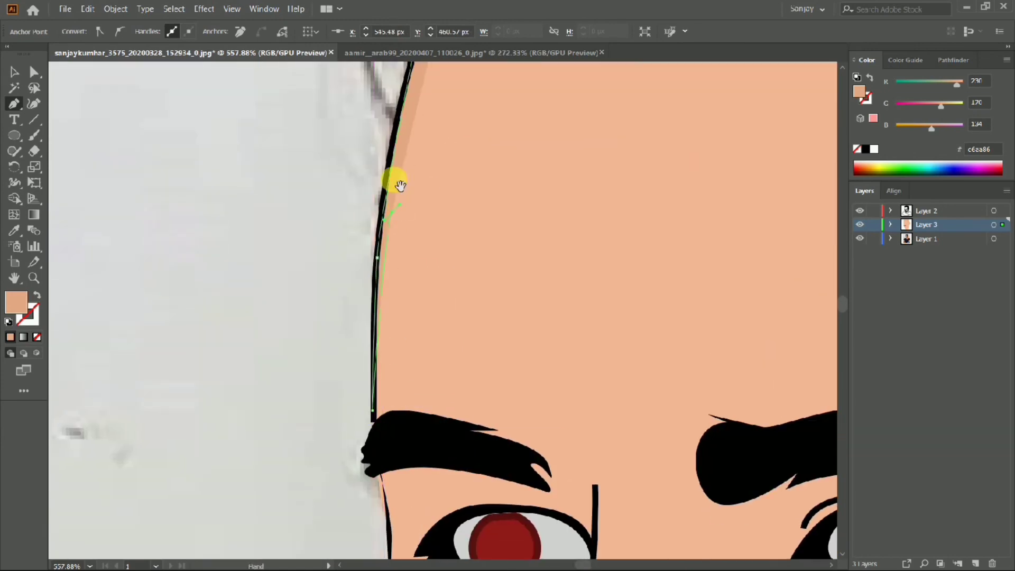
pyautogui.scroll(4, 399, 182)
pyautogui.moveTo(438, 229); pyautogui.dragTo(439, 121)
pyautogui.scroll(-4, 405, 470)
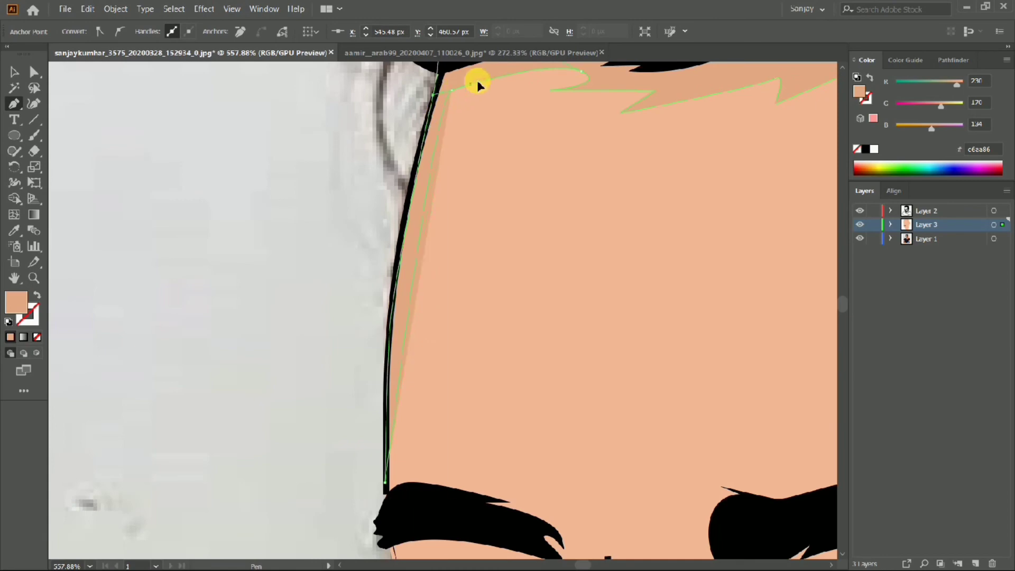
# - Draw thin shadow slivers along the neck's side tendon line and the curved crease across the neck
pyautogui.scroll(-6, 478, 85)
pyautogui.scroll(4, 375, 336)
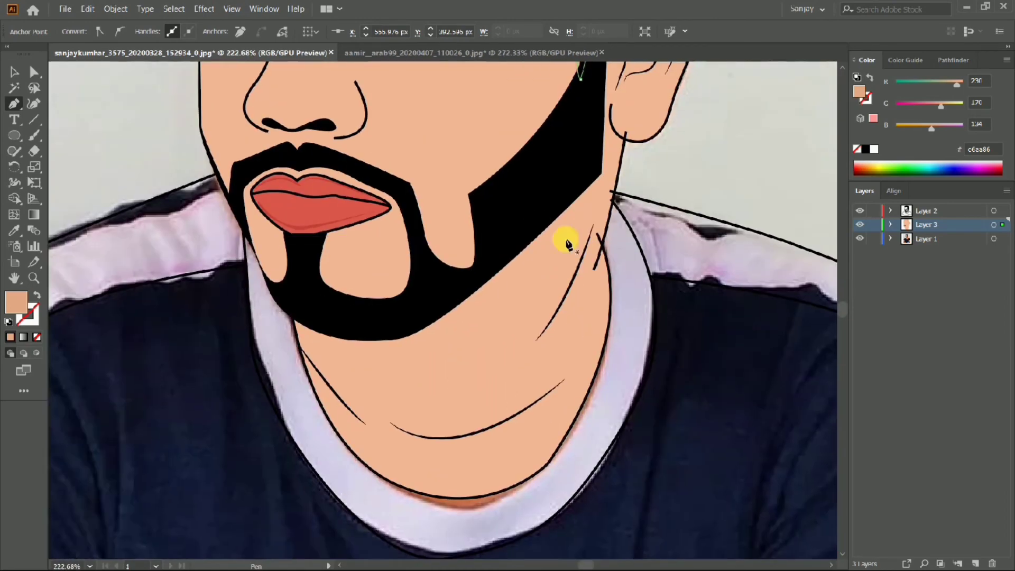
pyautogui.click(537, 339)
pyautogui.scroll(-2, 578, 166)
pyautogui.click(434, 329)
pyautogui.moveTo(581, 296); pyautogui.dragTo(625, 267)
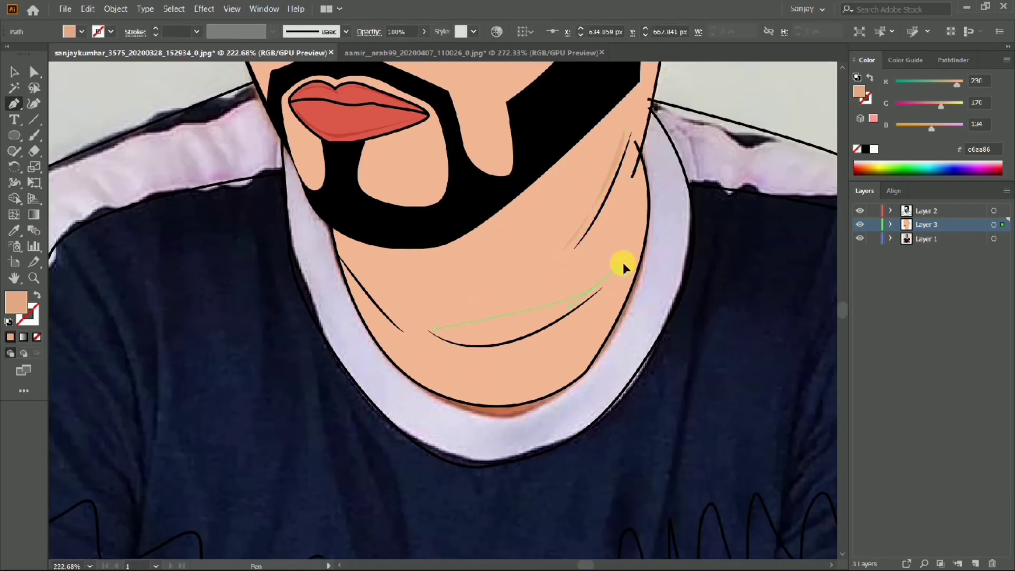
pyautogui.moveTo(434, 329); pyautogui.dragTo(499, 328)
# - Draw a thin shadow sliver along the short neck line below the chin, on the side away from the ear
pyautogui.scroll(-2, 351, 272)
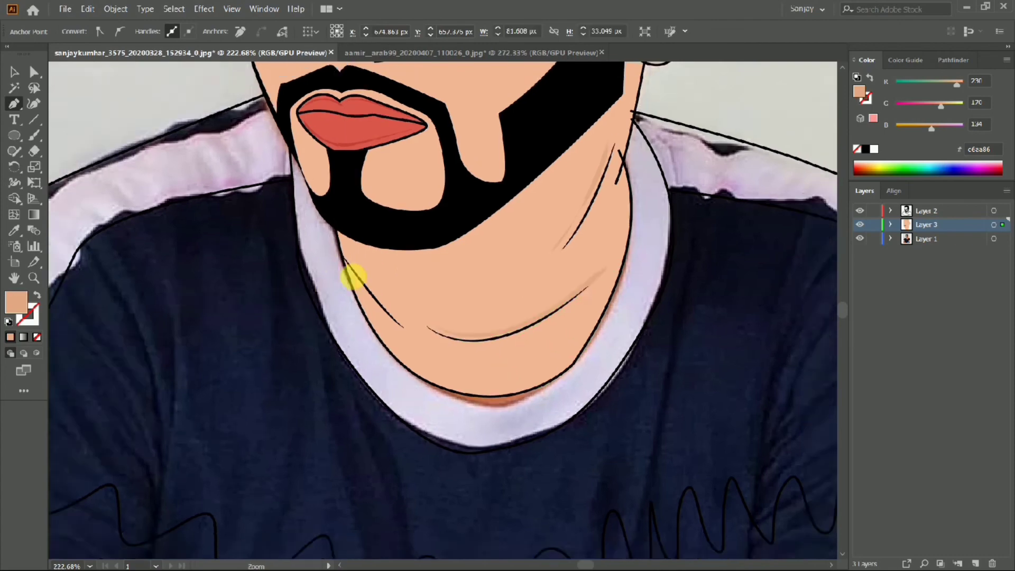
pyautogui.scroll(4, 318, 243)
pyautogui.click(423, 361)
pyautogui.click(317, 247)
pyautogui.scroll(-3, 305, 192)
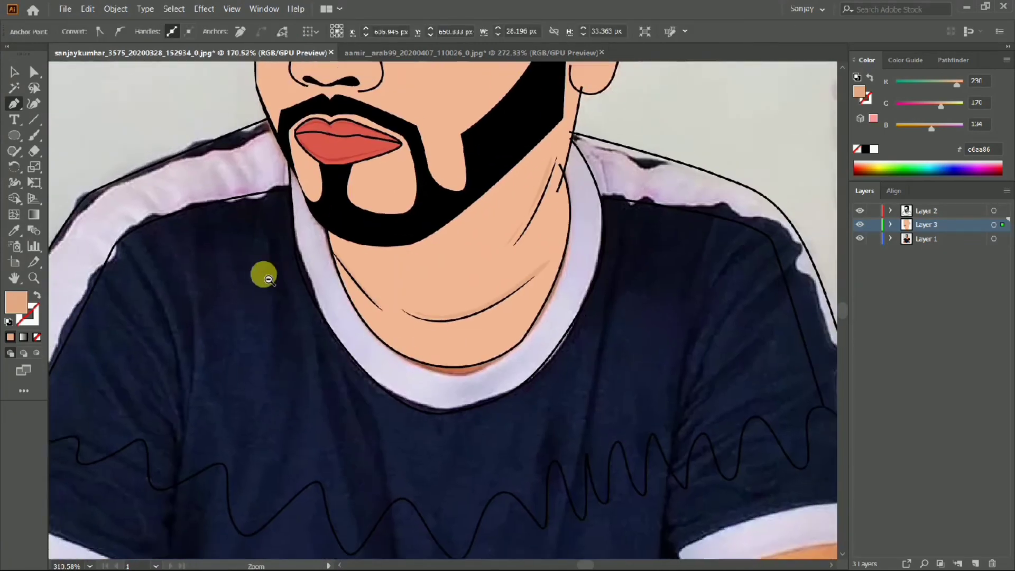
# - Trace a curved shadow shape around the nostril wing on the ear side of the nose
pyautogui.scroll(2, 446, 344)
pyautogui.scroll(3, 317, 220)
pyautogui.click(396, 241)
pyautogui.moveTo(378, 305); pyautogui.dragTo(320, 315)
pyautogui.scroll(-1, 320, 318)
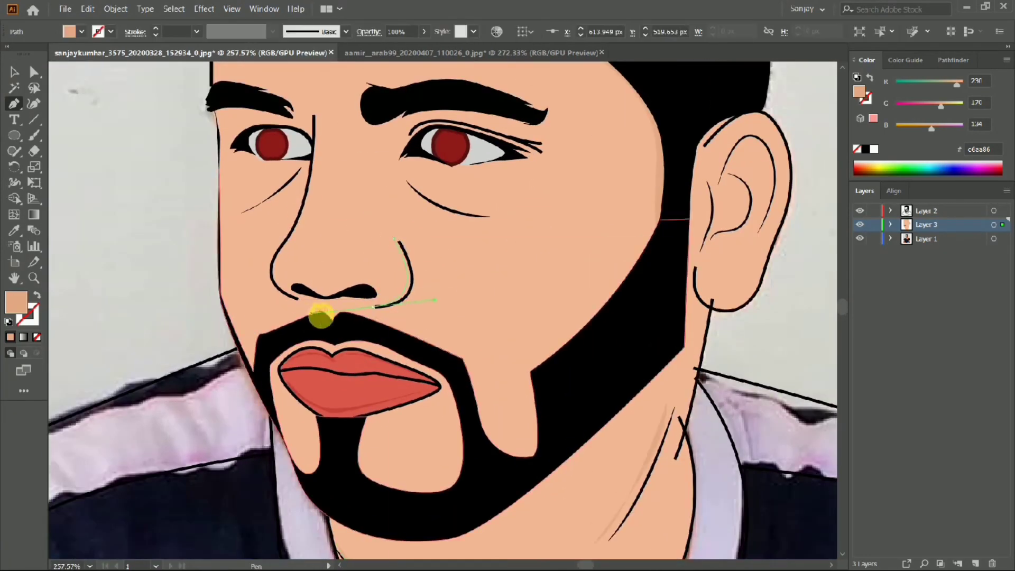
pyautogui.scroll(-1, 313, 136)
# - Change the nose shadow's fill color to c98760
pyautogui.scroll(2, 283, 170)
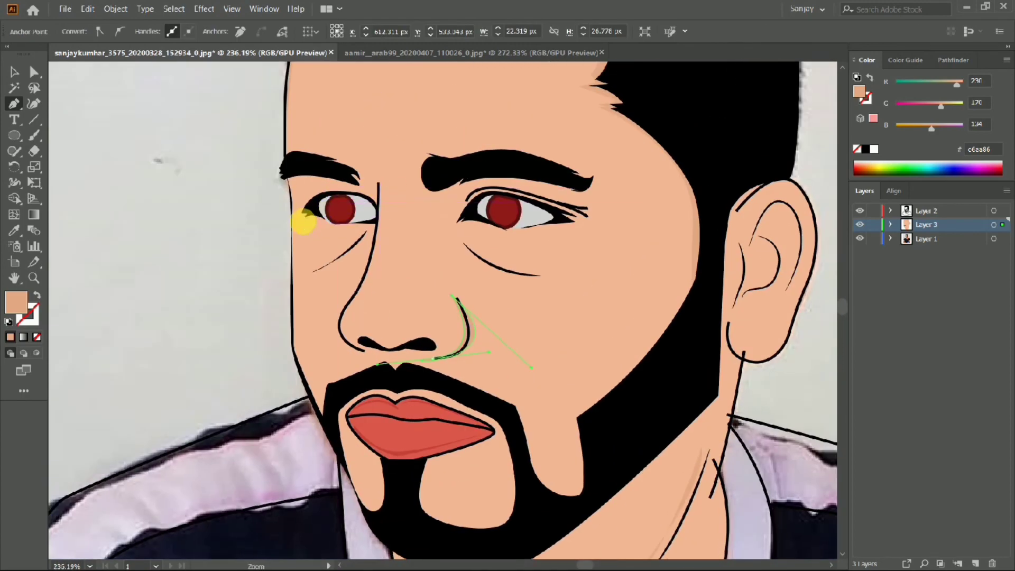
pyautogui.scroll(3, 317, 228)
pyautogui.doubleClick(16, 301)
pyautogui.write('c98760')
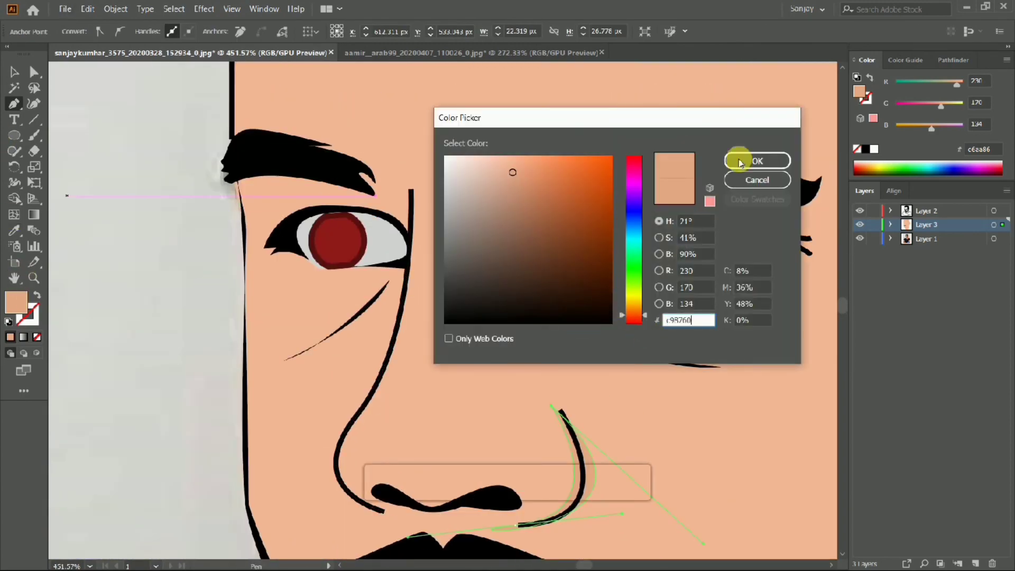
pyautogui.click(741, 162)
# - Trace a closed shadow outline around the eye nearer the ear, following the inner corner, upper lid and lower lashes
pyautogui.scroll(-4, 617, 277)
pyautogui.scroll(5, 490, 268)
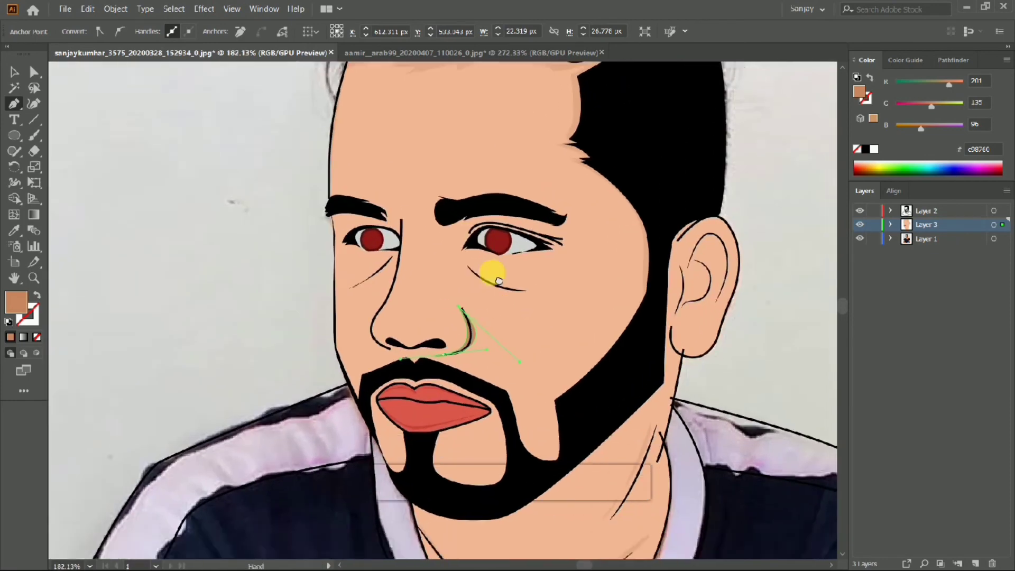
pyautogui.click(351, 245)
pyautogui.click(390, 180)
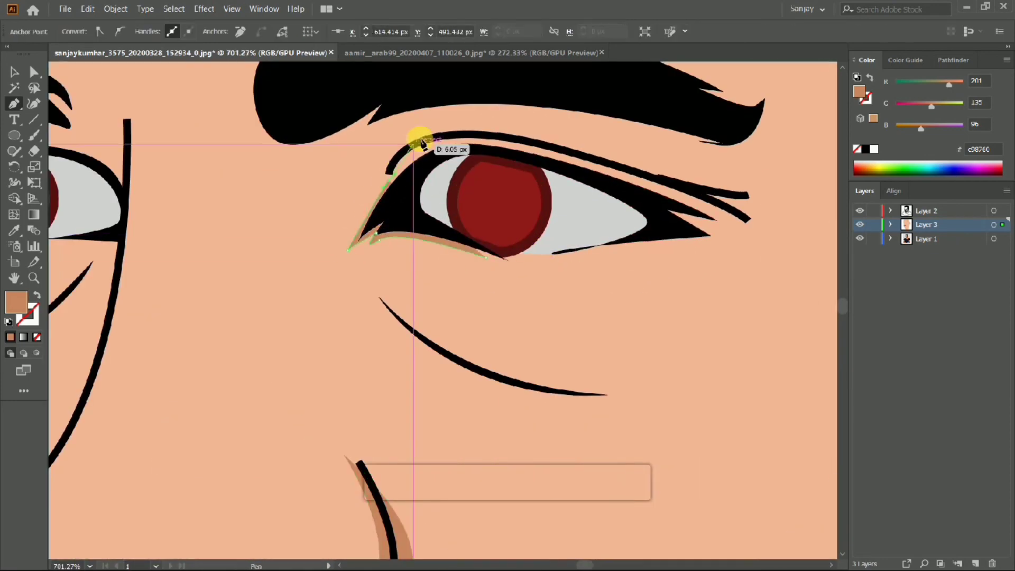
pyautogui.moveTo(482, 143); pyautogui.dragTo(707, 204)
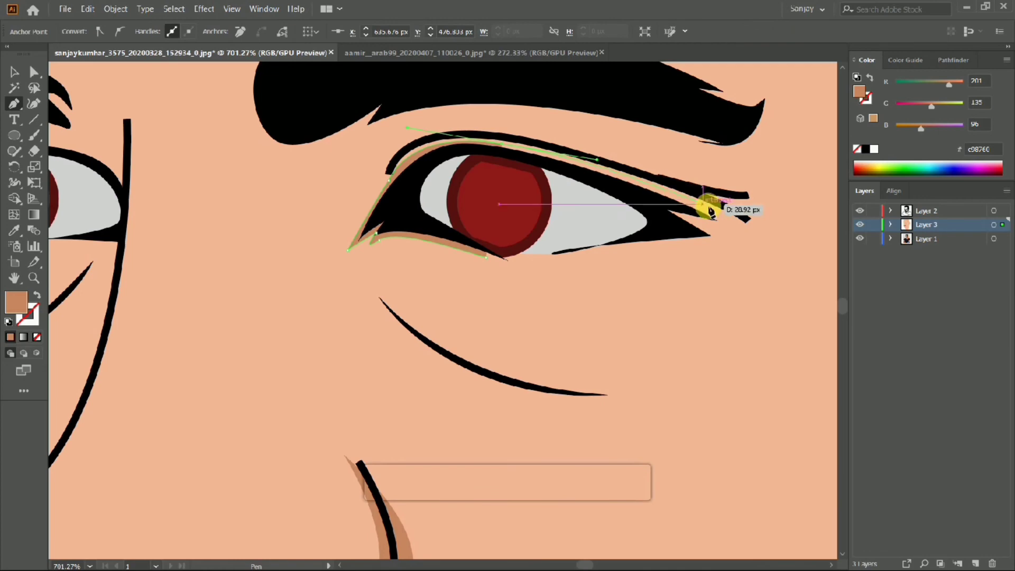
pyautogui.click(717, 240)
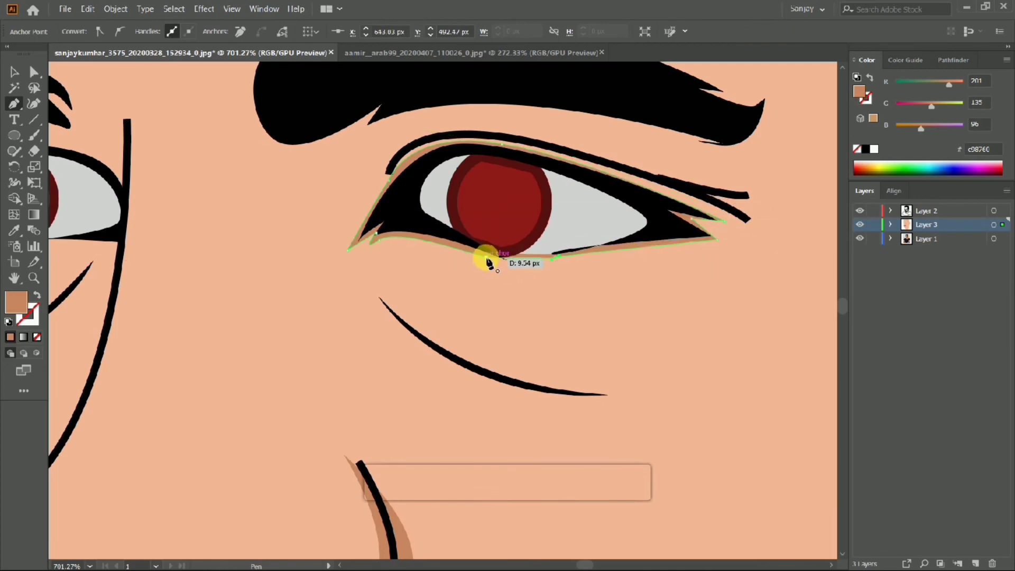
pyautogui.click(488, 261)
# - Trace a matching thin shadow outline around the other eye, slightly outside its black lash line
pyautogui.scroll(-10, 488, 262)
pyautogui.scroll(10, 443, 318)
pyautogui.moveTo(324, 291); pyautogui.dragTo(325, 290)
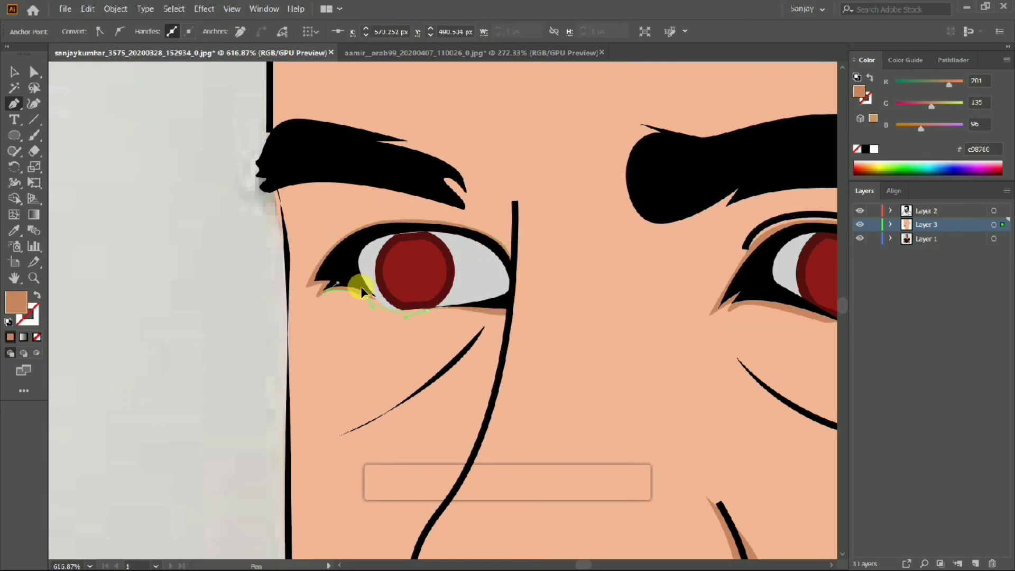
# - Trace a shadow outline slightly outside the edges of the eyebrow nearer the ear
pyautogui.scroll(-8, 362, 291)
pyautogui.scroll(7, 501, 272)
pyautogui.moveTo(425, 178); pyautogui.dragTo(454, 184)
pyautogui.moveTo(638, 176); pyautogui.dragTo(648, 176)
pyautogui.moveTo(733, 217); pyautogui.dragTo(771, 223)
pyautogui.moveTo(716, 258)
pyautogui.mouseDown()
pyautogui.moveTo(737, 267)
pyautogui.moveTo(703, 256)
pyautogui.mouseUp()
pyautogui.moveTo(468, 250); pyautogui.dragTo(404, 272)
pyautogui.moveTo(375, 231); pyautogui.dragTo(417, 233)
pyautogui.hotkey('ctrl', 'z')
pyautogui.moveTo(445, 308); pyautogui.dragTo(396, 261)
# - Trace a shadow outline around the other eyebrow, following its jagged outer end and the notch at its inner tip
pyautogui.moveTo(531, 89); pyautogui.dragTo(273, 268)
pyautogui.click(316, 275)
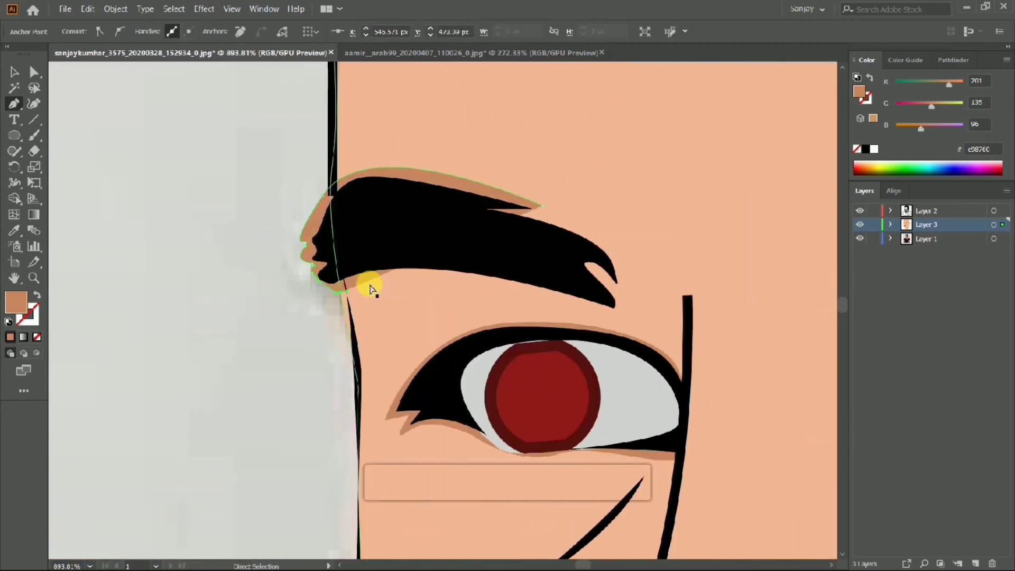
pyautogui.moveTo(542, 291); pyautogui.dragTo(687, 327)
pyautogui.moveTo(613, 302); pyautogui.dragTo(609, 280)
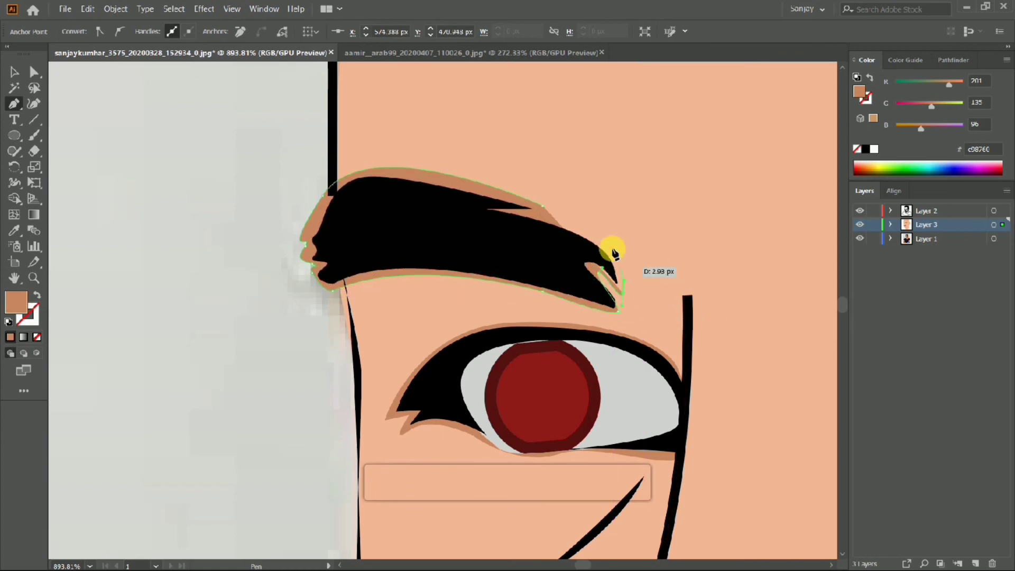
# - Deselect the eyebrow shadow by selecting the reference photo, and set the fill color to 753f25
pyautogui.scroll(-10, 548, 208)
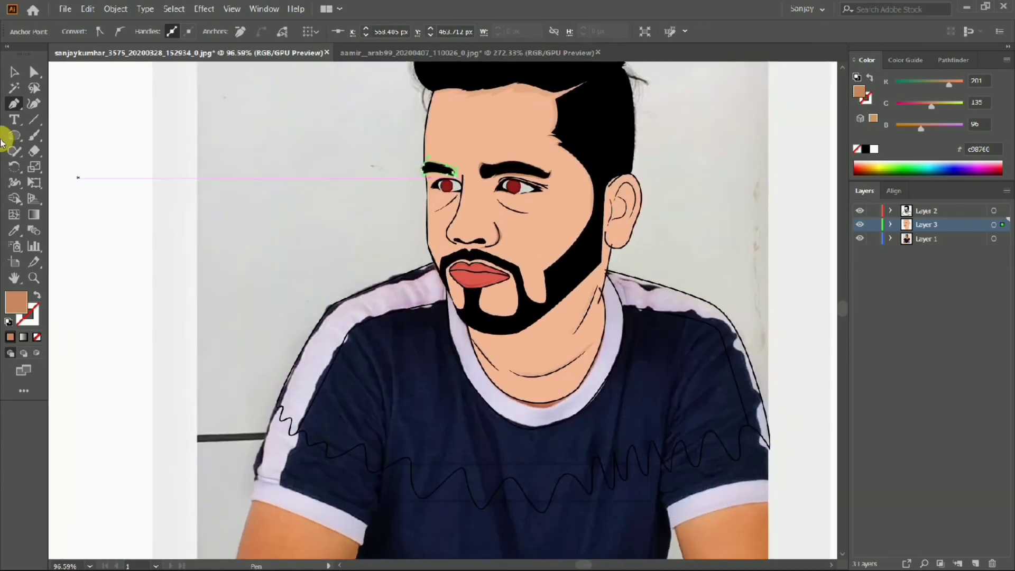
pyautogui.press('v')
pyautogui.click(461, 273)
pyautogui.scroll(-1, 461, 273)
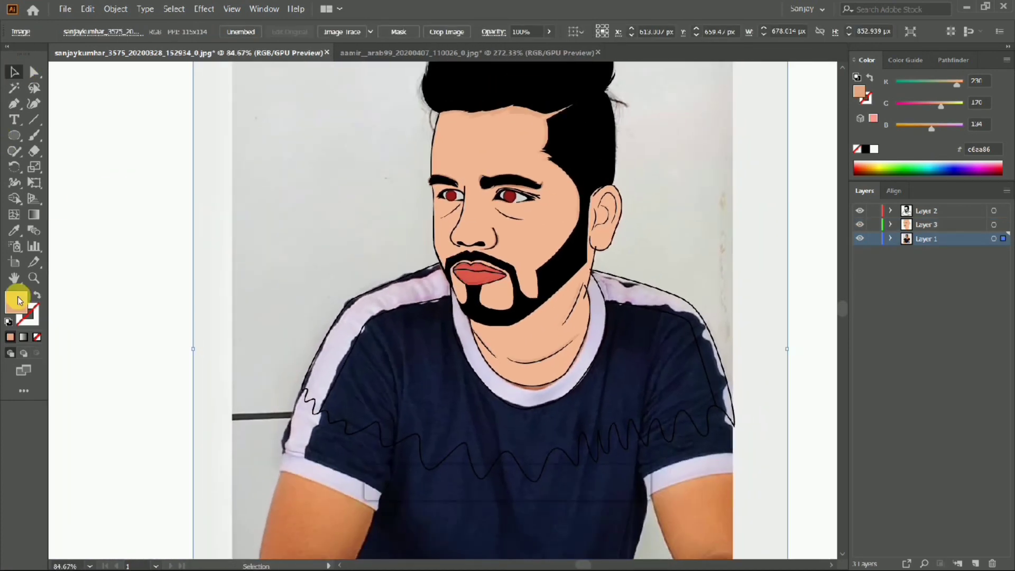
pyautogui.doubleClick(17, 301)
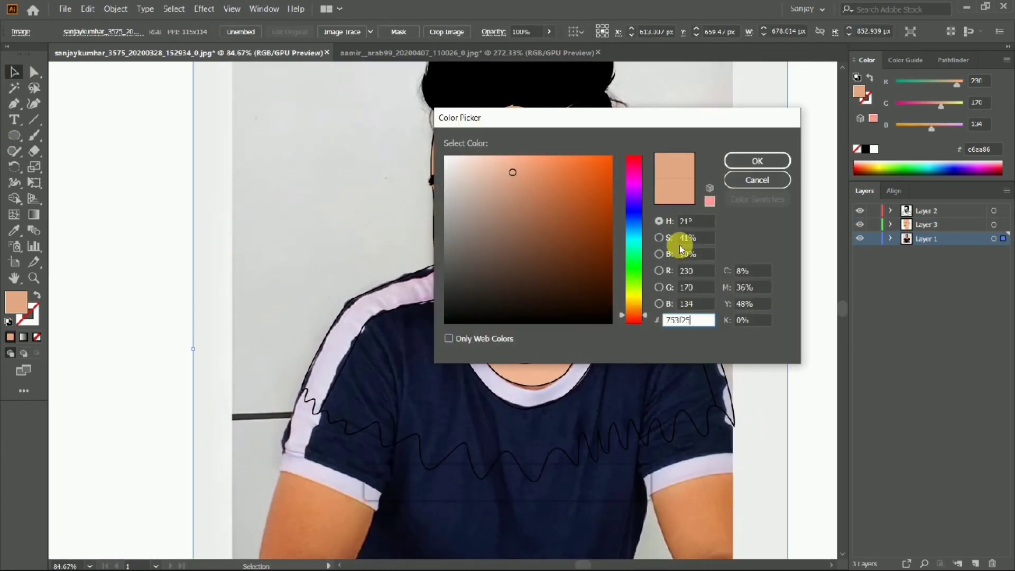
pyautogui.press('Return')
# - Draw a dark shadow on Layer 3 along the neckline's inner edge, with jagged points at the base of the neck
pyautogui.scroll(2, 608, 317)
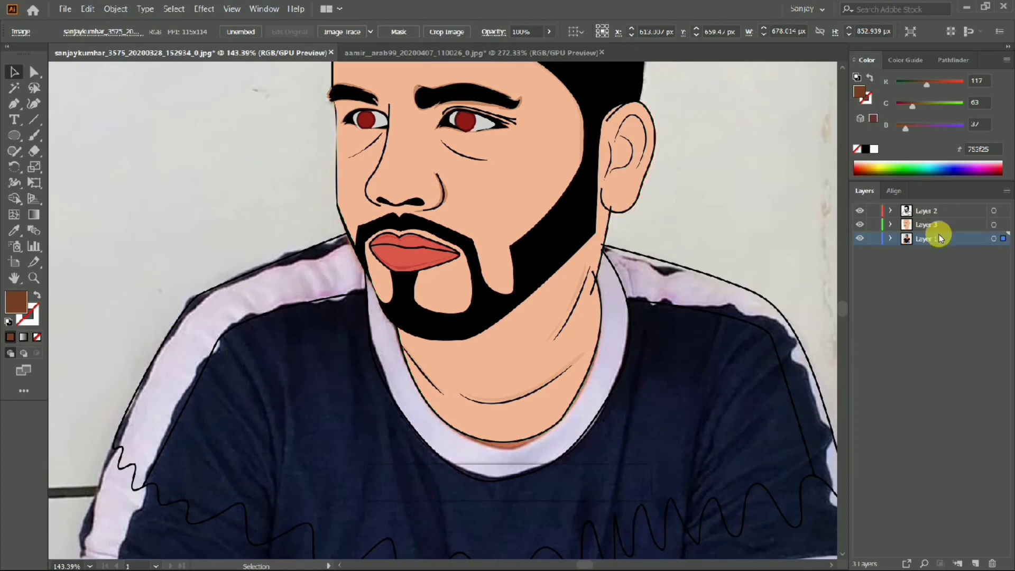
pyautogui.click(591, 275)
pyautogui.moveTo(545, 427); pyautogui.dragTo(540, 431)
pyautogui.moveTo(465, 431); pyautogui.dragTo(550, 435)
pyautogui.moveTo(598, 396); pyautogui.dragTo(596, 394)
pyautogui.moveTo(591, 275)
pyautogui.mouseDown()
pyautogui.moveTo(579, 238)
pyautogui.moveTo(588, 276)
pyautogui.mouseUp()
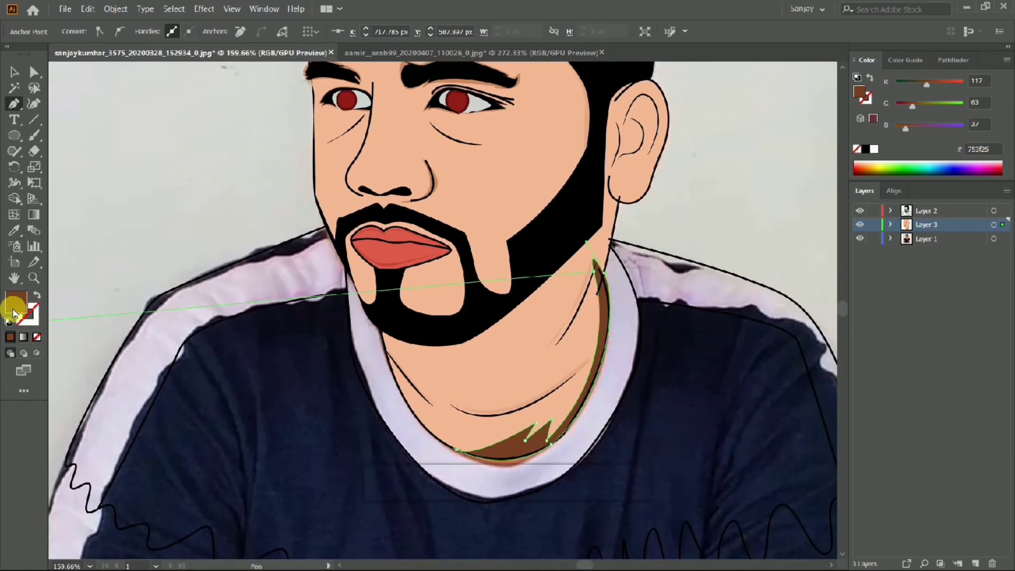
# - Lighten the neckline shadow's fill to 824933 and then to 895240
pyautogui.doubleClick(16, 302)
pyautogui.click(546, 233)
pyautogui.press('Return')
pyautogui.scroll(-3, 543, 257)
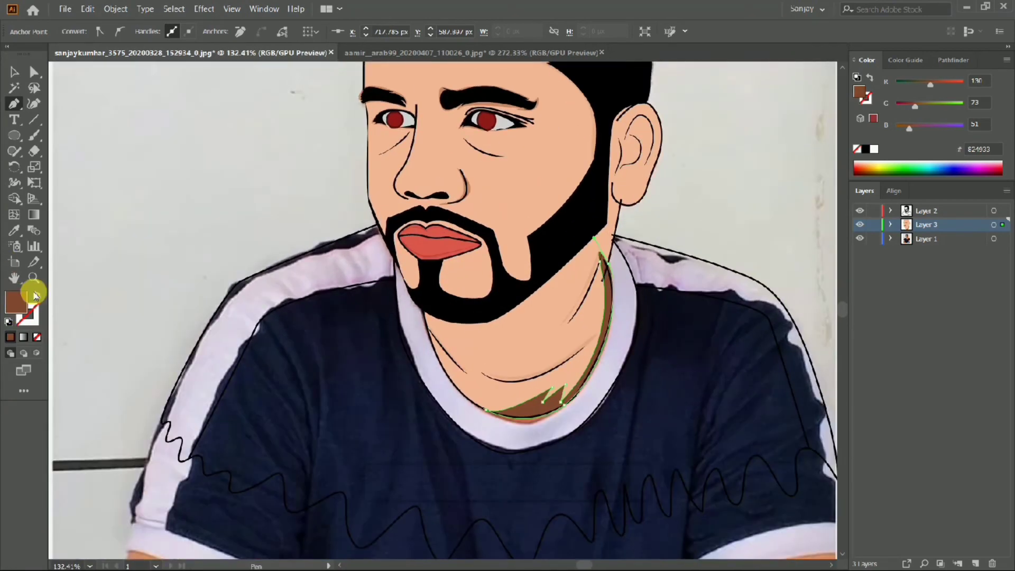
pyautogui.doubleClick(16, 303)
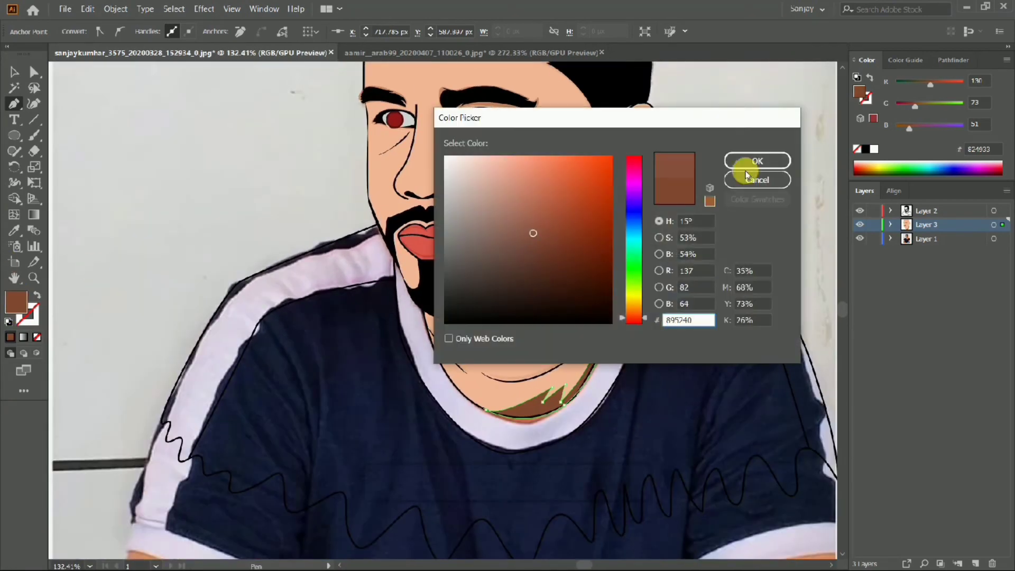
pyautogui.click(749, 165)
pyautogui.scroll(-3, 487, 290)
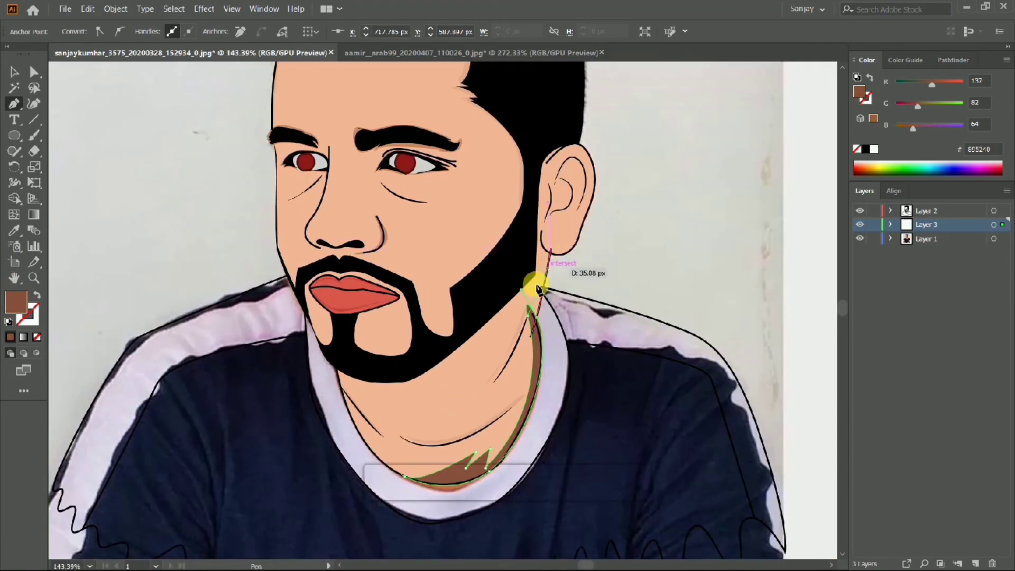
# - Undo the stray neck path and start an unfilled Layer 3 outline from the earlobe along the beard's lower edge
pyautogui.click(537, 317)
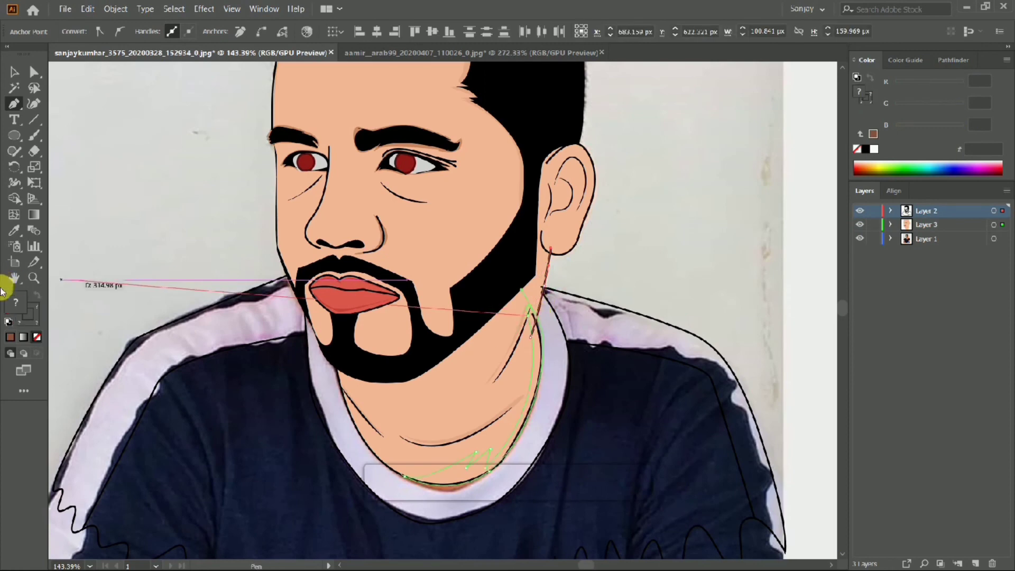
pyautogui.hotkey('ctrl', 'z')
pyautogui.click(13, 73)
pyautogui.click(523, 346)
pyautogui.scroll(-3, 567, 340)
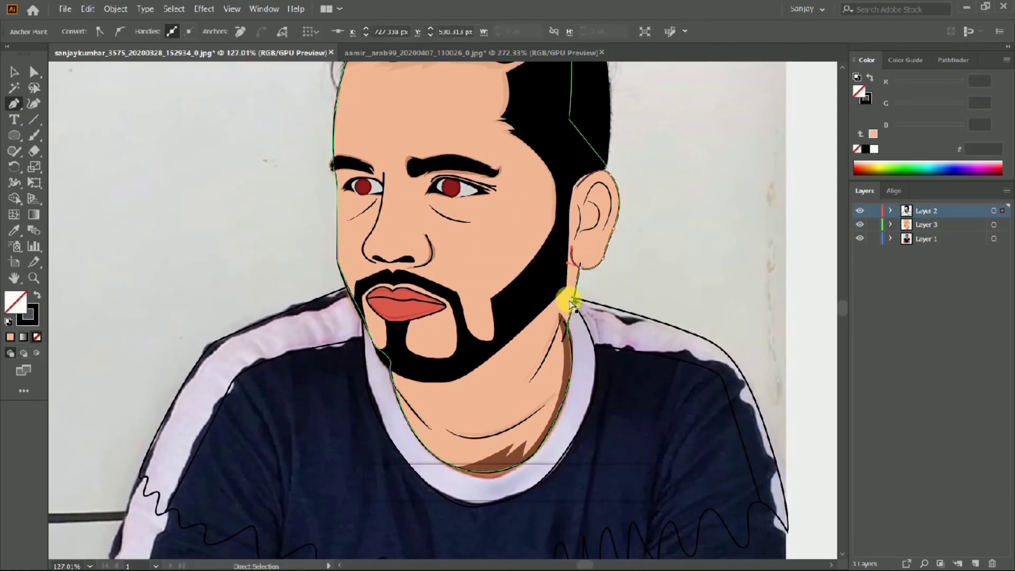
pyautogui.click(570, 244)
pyautogui.click(569, 295)
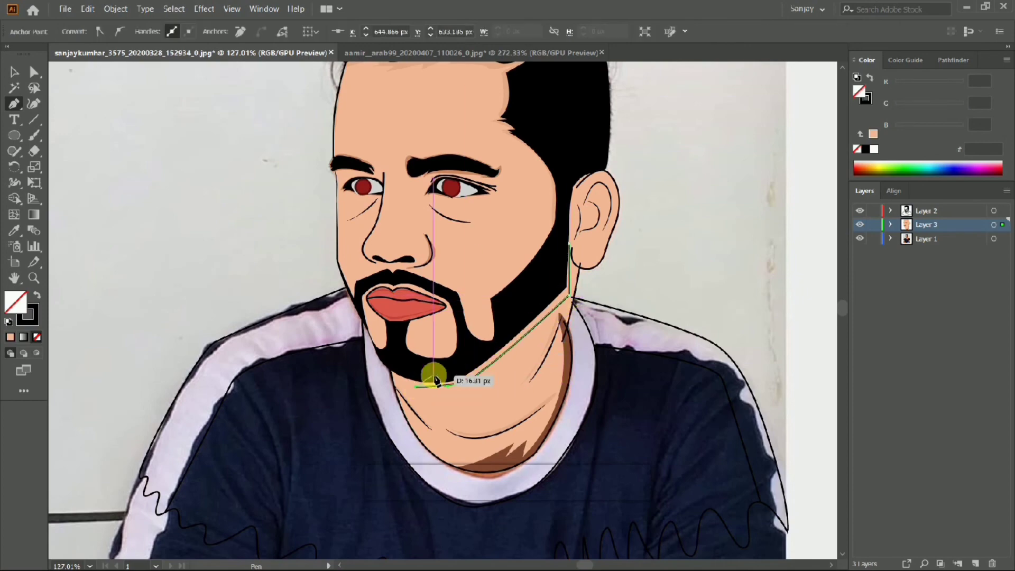